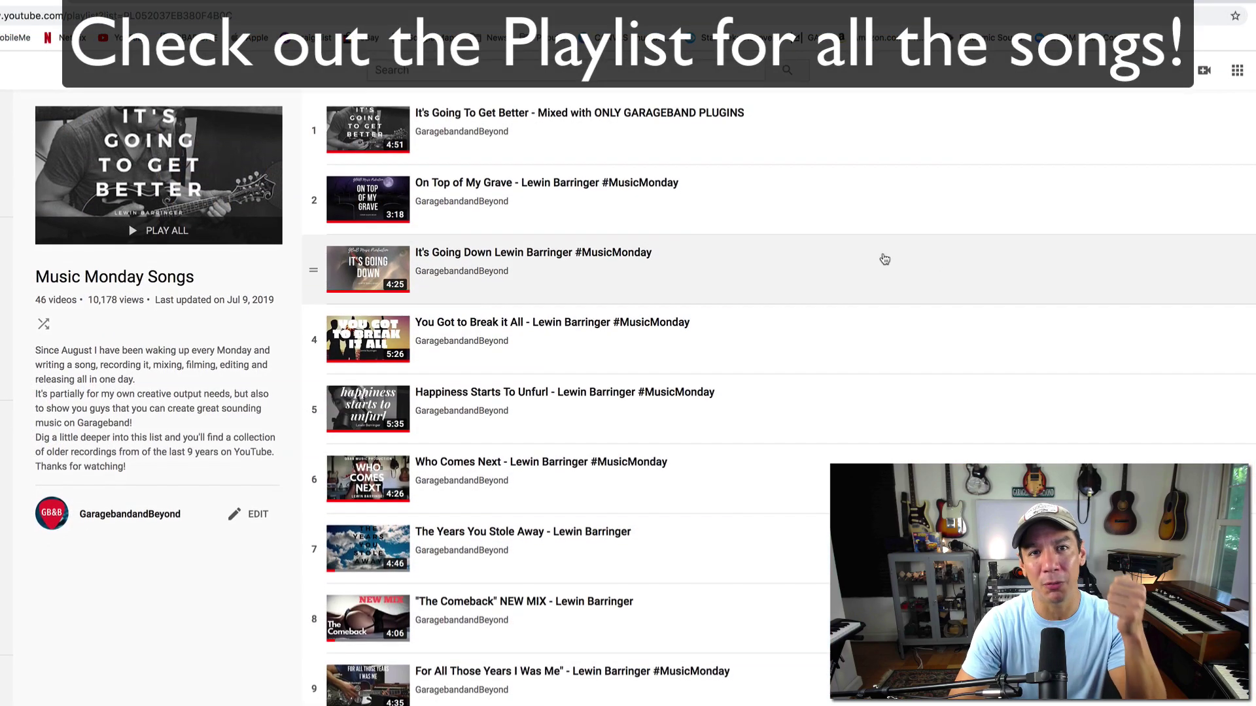
Step: Pick the Classic Vocal patch from the Library's Voice sounds for the vocal track
scroll(1034, 144, "down", 5)
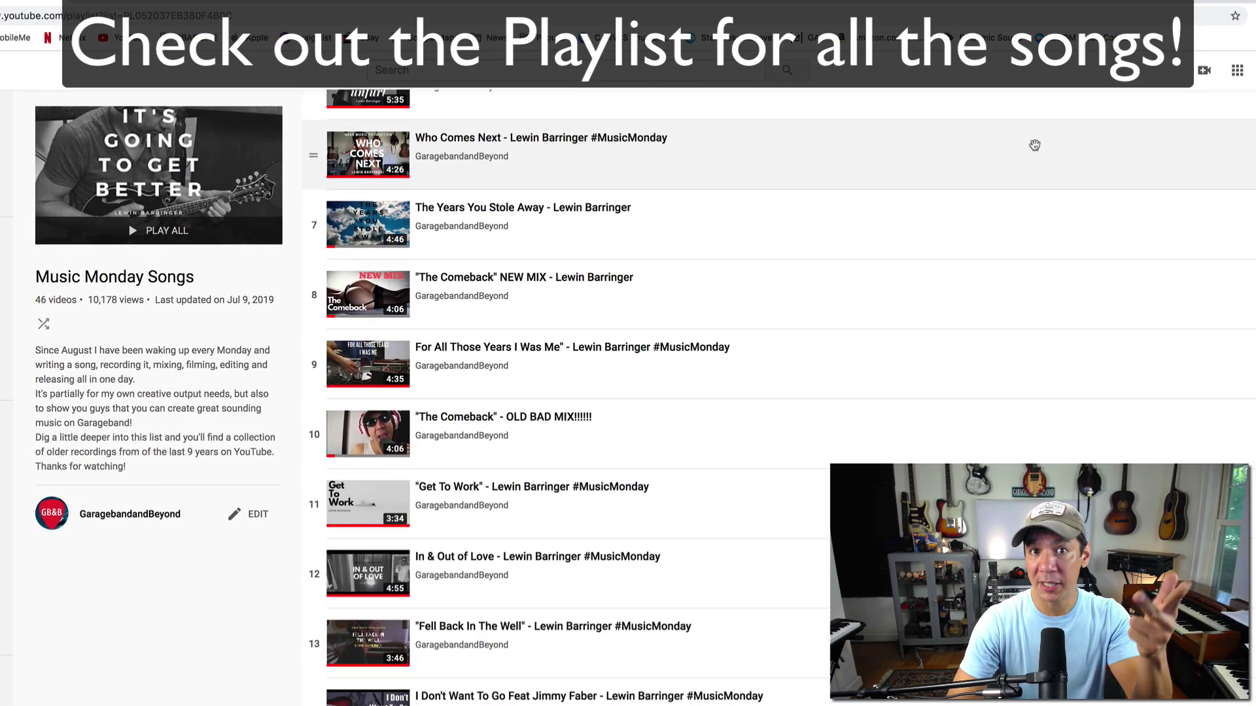
scroll(1034, 144, "down", 8)
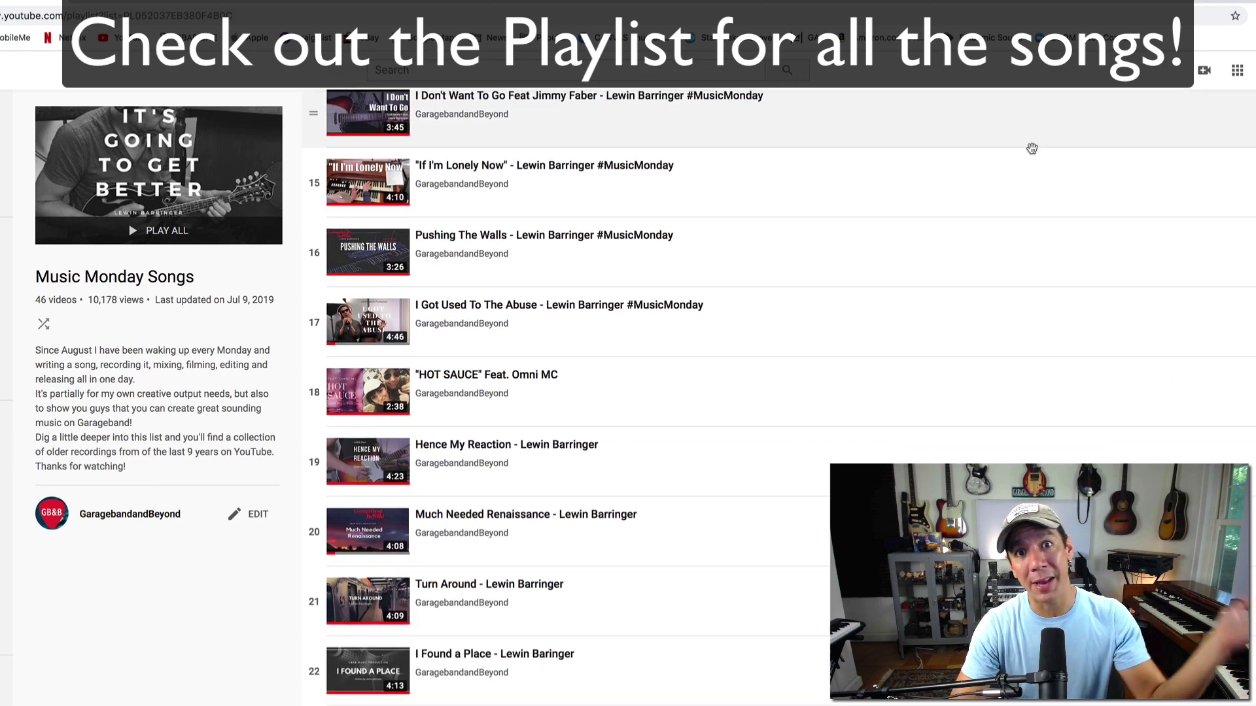
scroll(1032, 149, "down", 16)
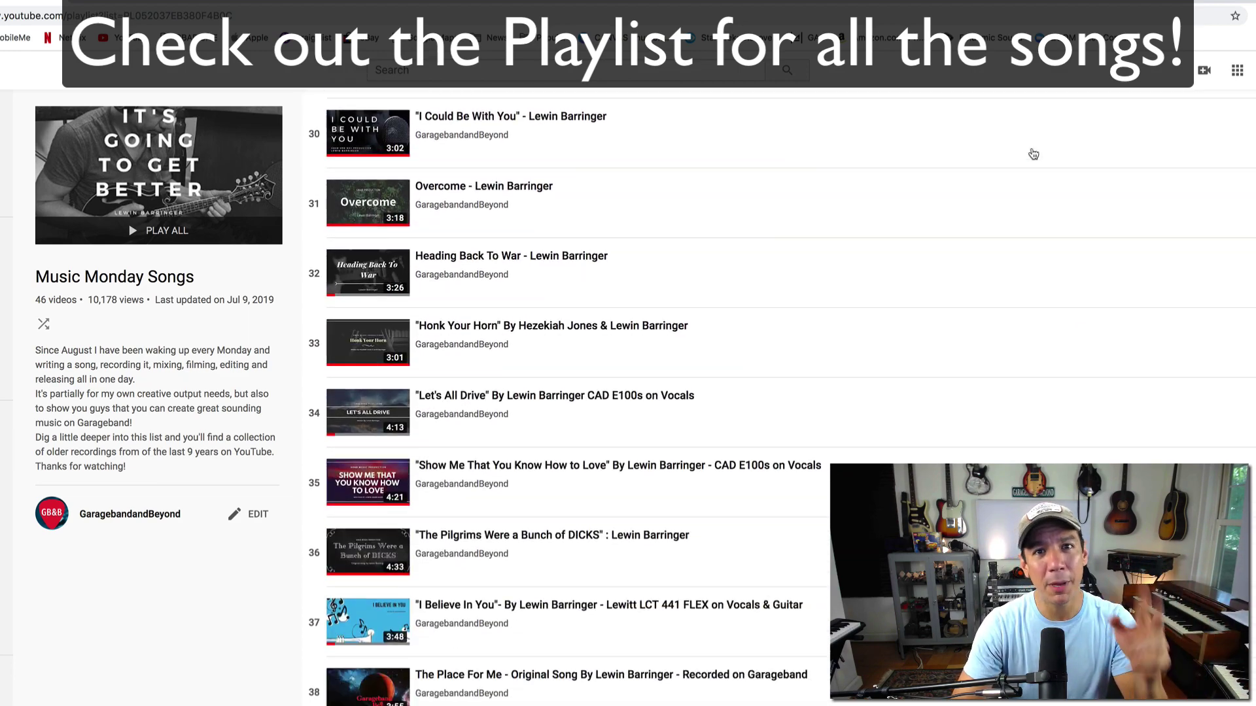
scroll(1033, 154, "down", 5)
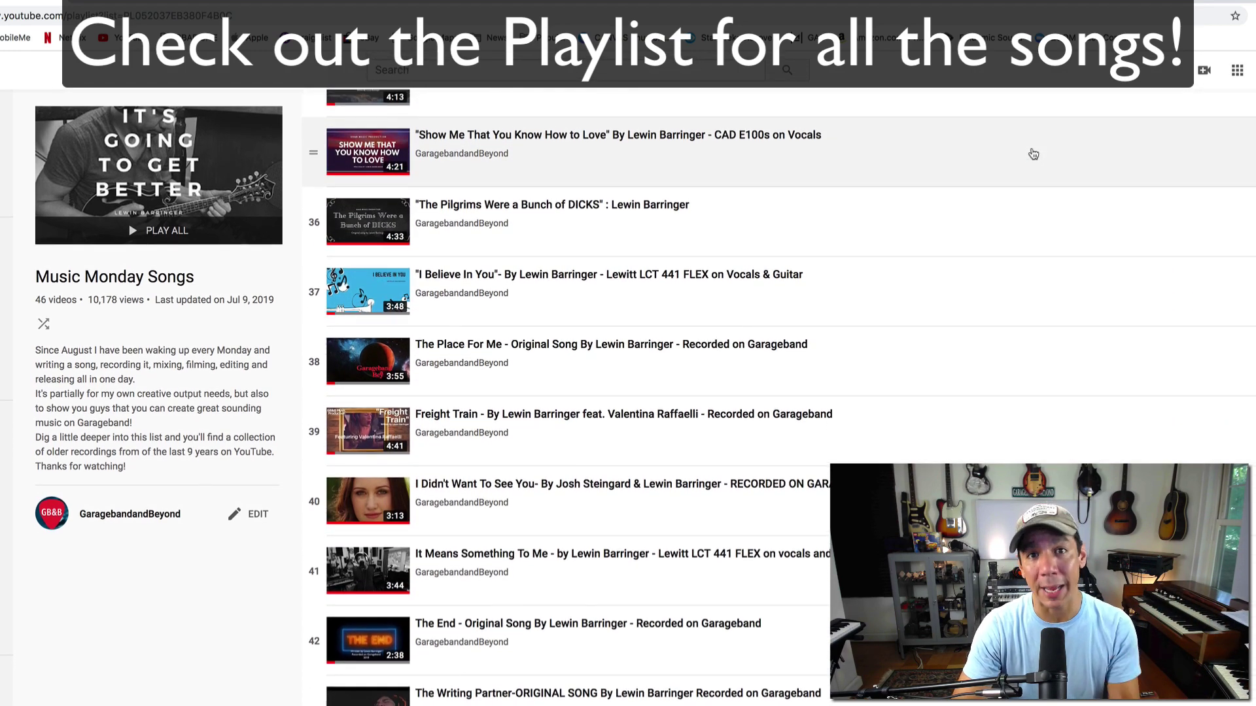
scroll(1033, 154, "up", 20)
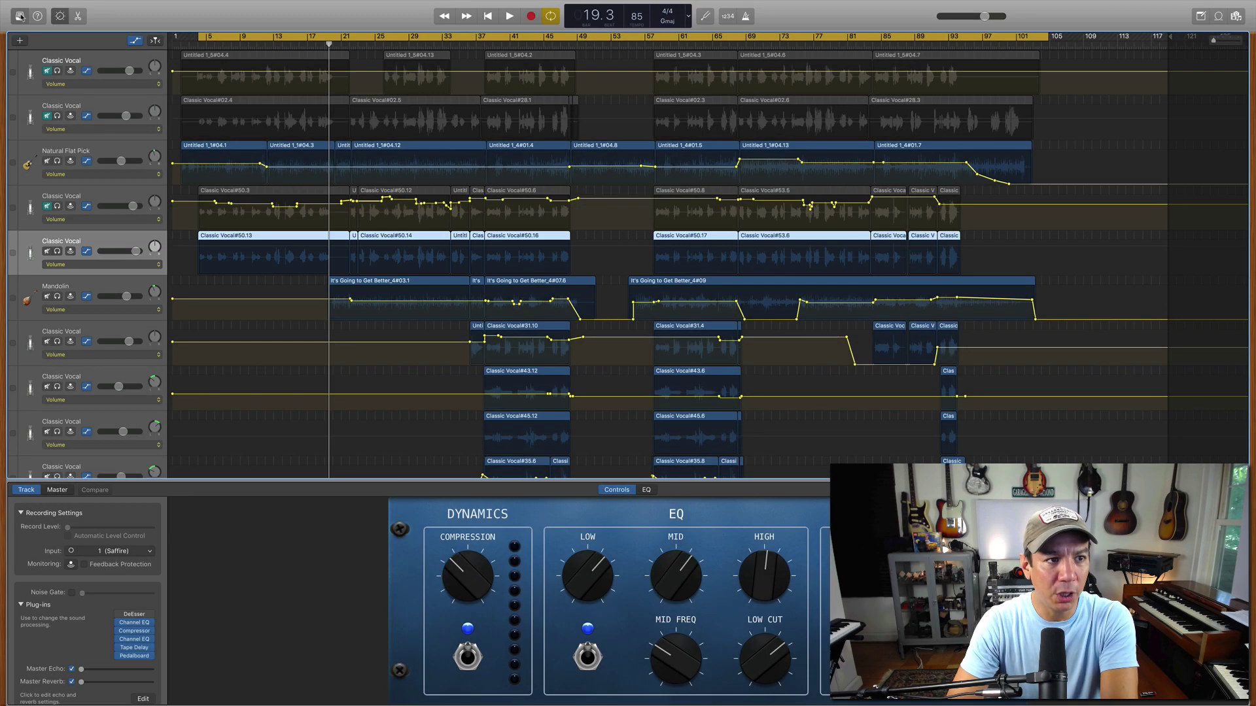
left_click(15, 21)
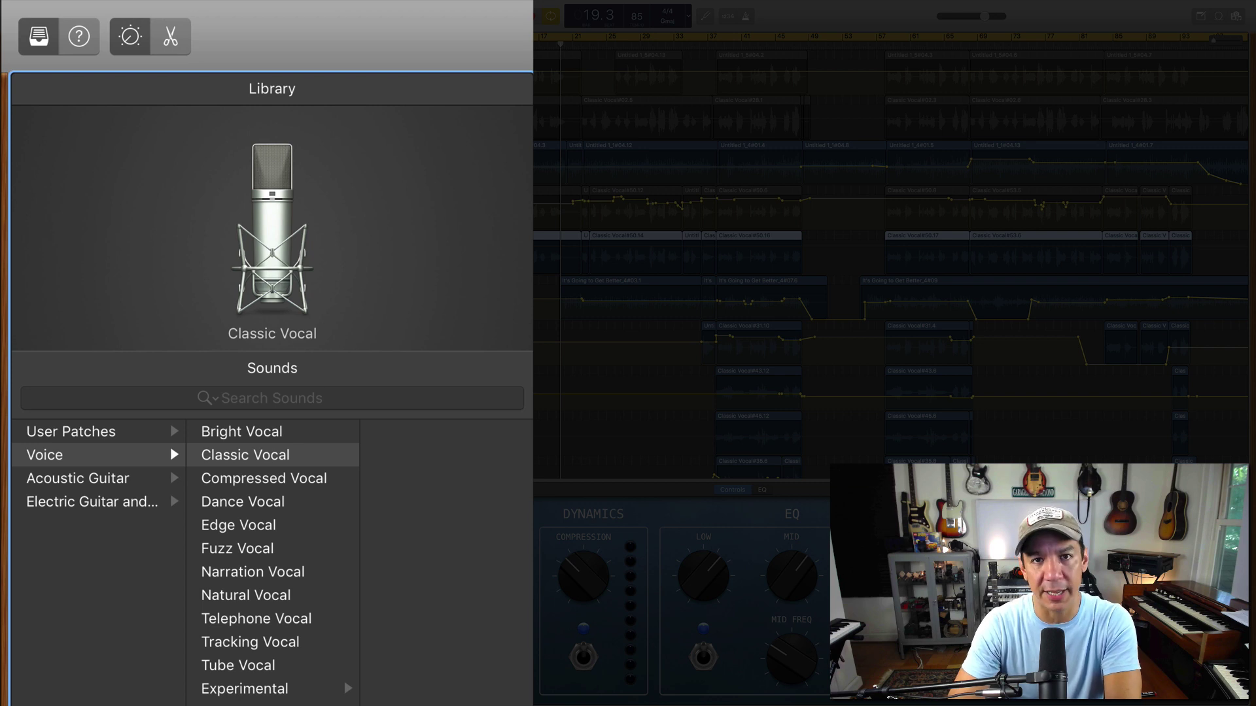
left_click(280, 457)
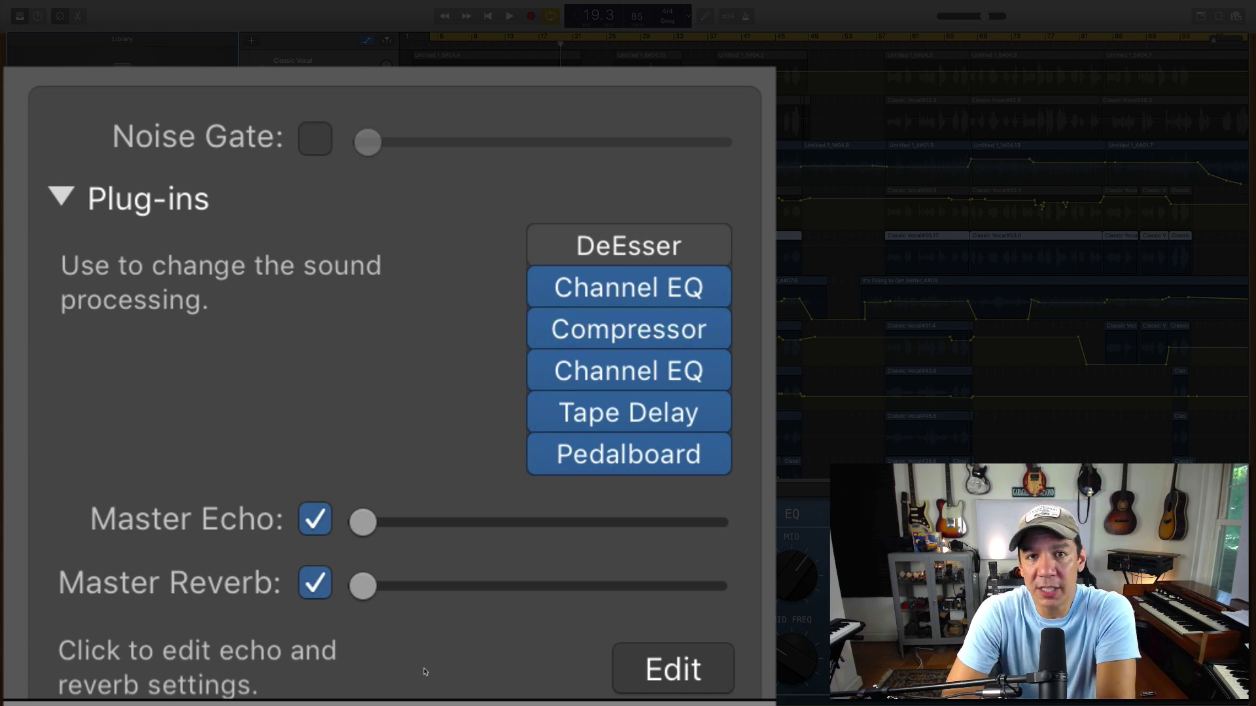
Step: Open the first Channel EQ plug-in, enable its Analyzer, and play the vocal to view the spectrum
mouse_move(541, 298)
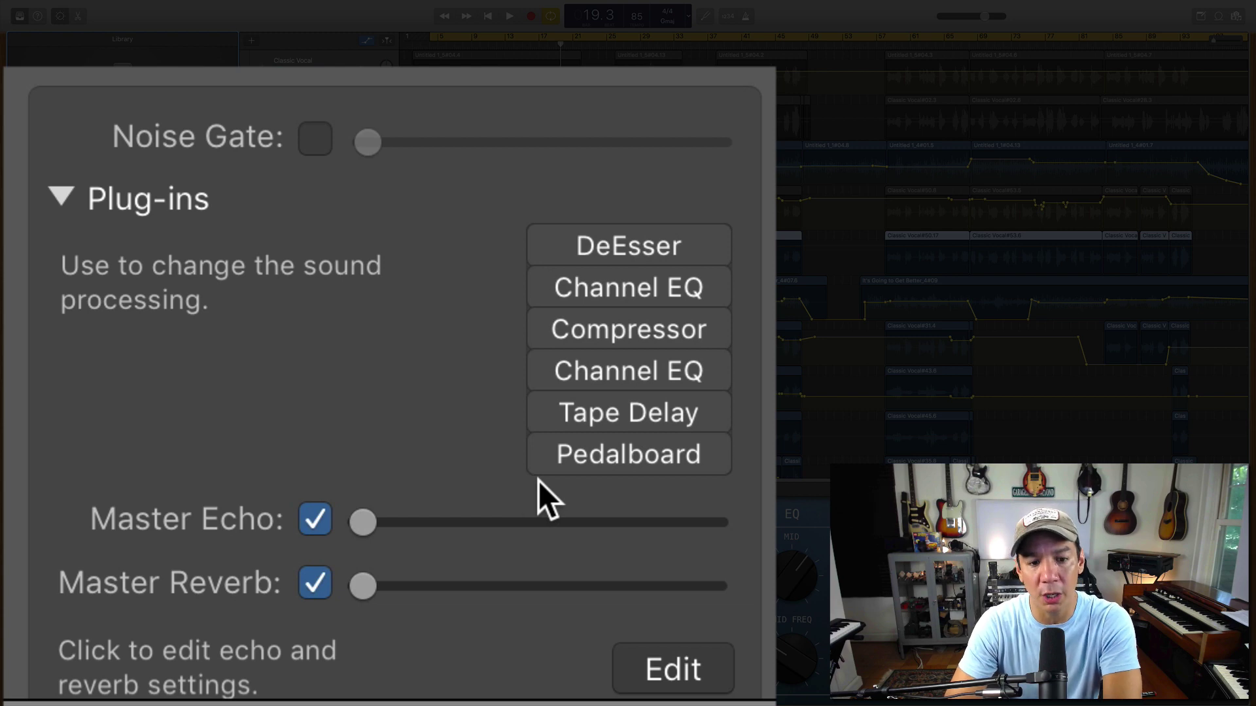
left_click(555, 281)
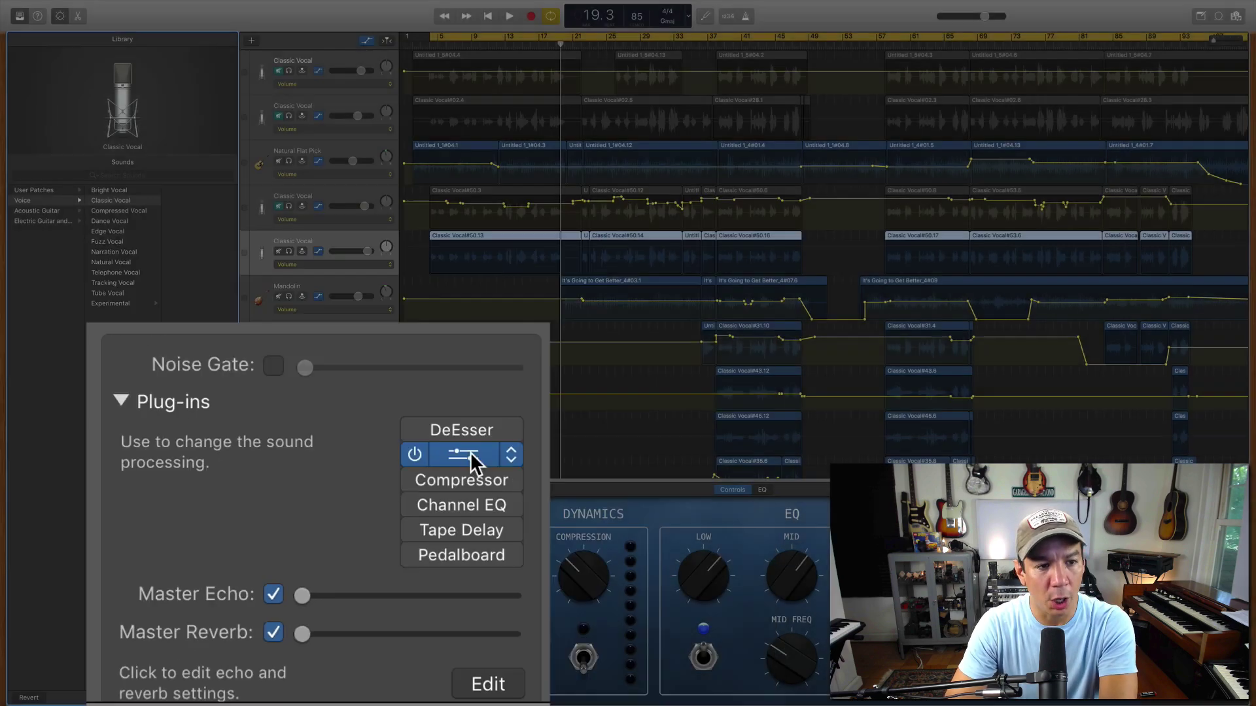
left_click(645, 286)
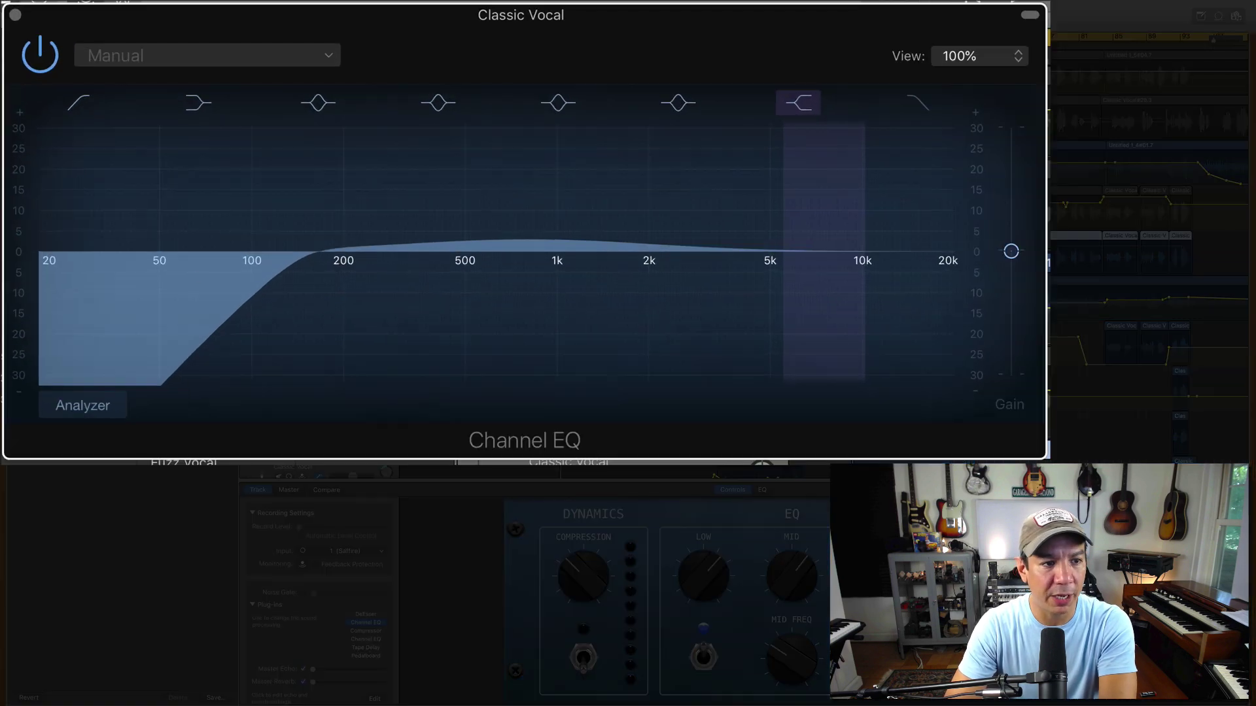
left_click(65, 215)
left_click(98, 410)
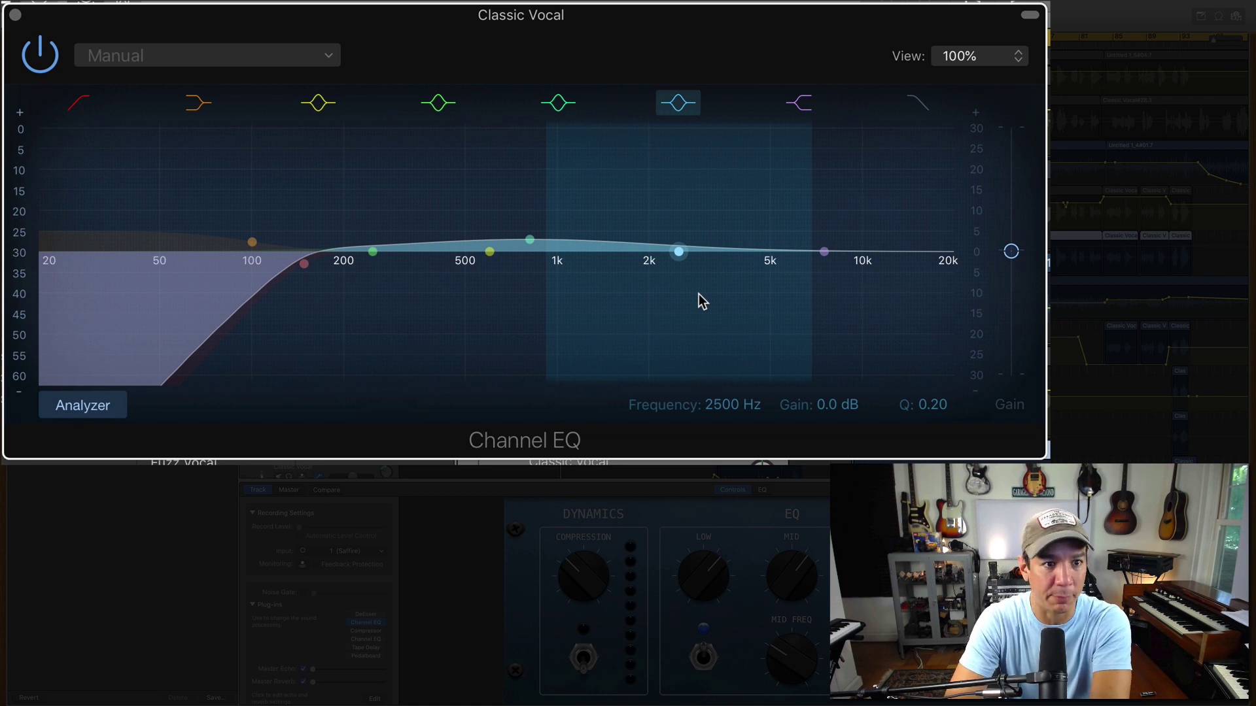
key("space")
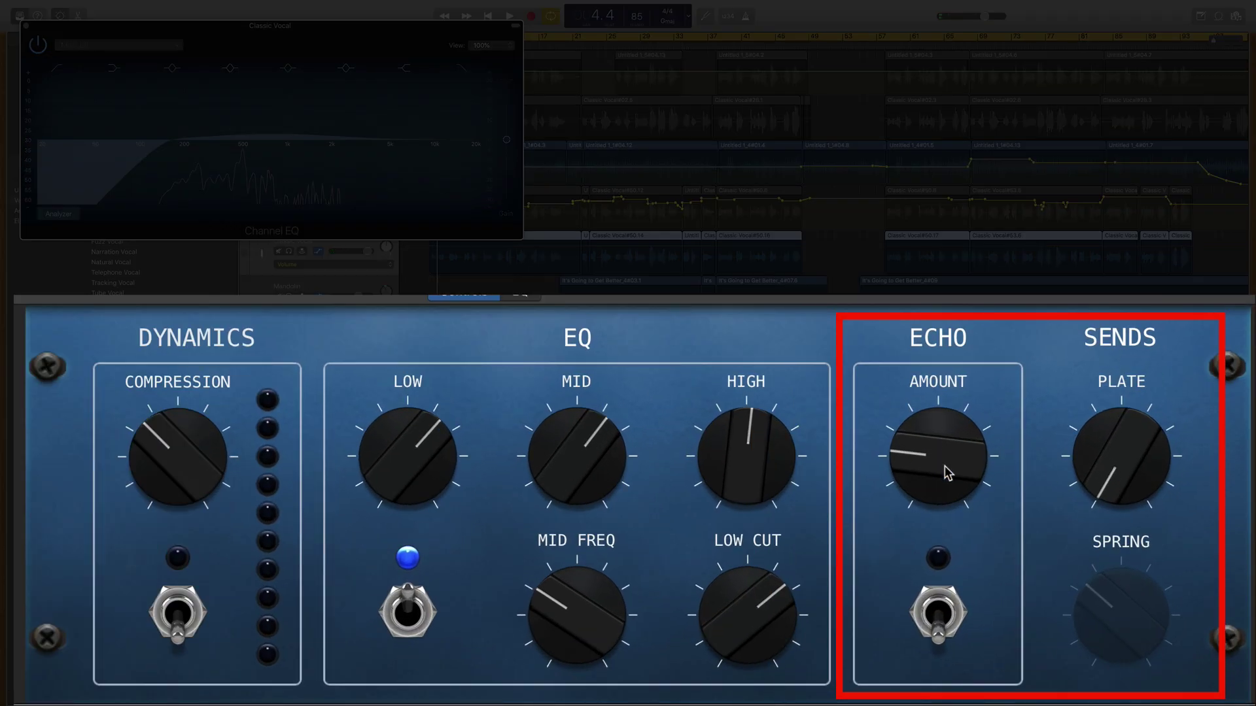
Step: Lower the Echo Amount knob in Smart Controls slightly
left_click_drag(948, 472, 945, 468)
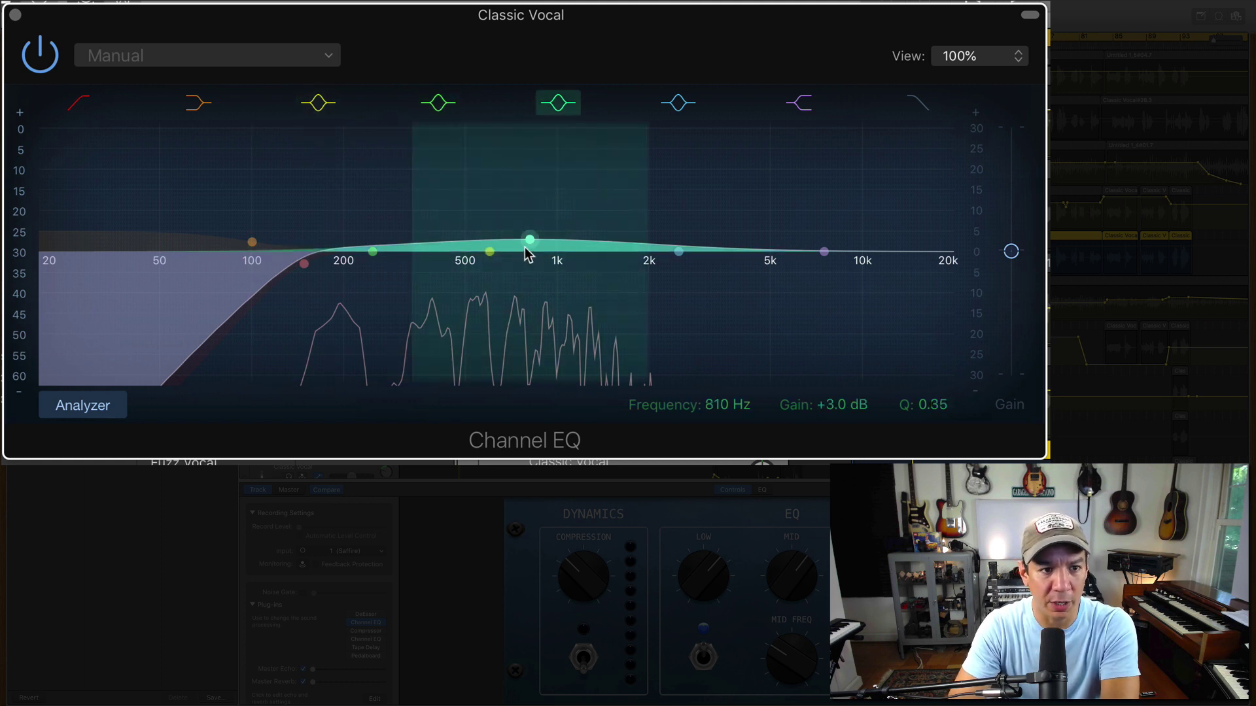
Step: Flatten the 810 Hz boost to 0.5 dB and cut about 5 dB around 490 Hz
left_click_drag(531, 246, 531, 259)
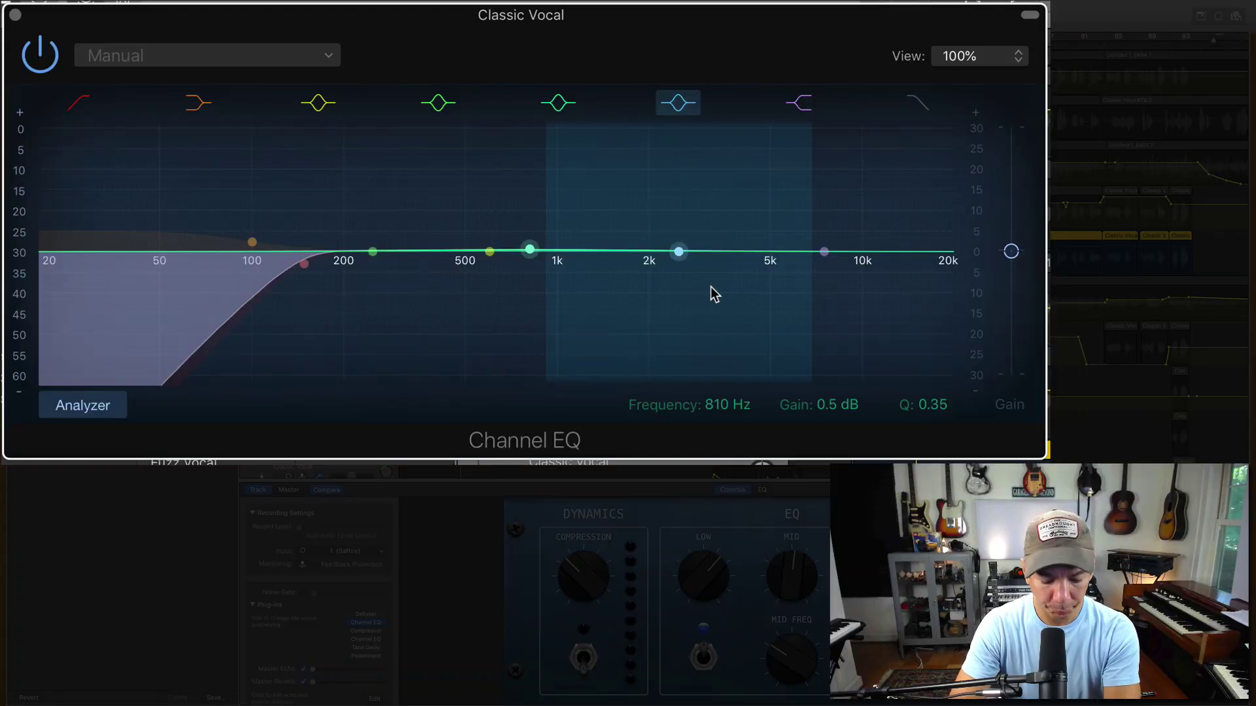
key("space")
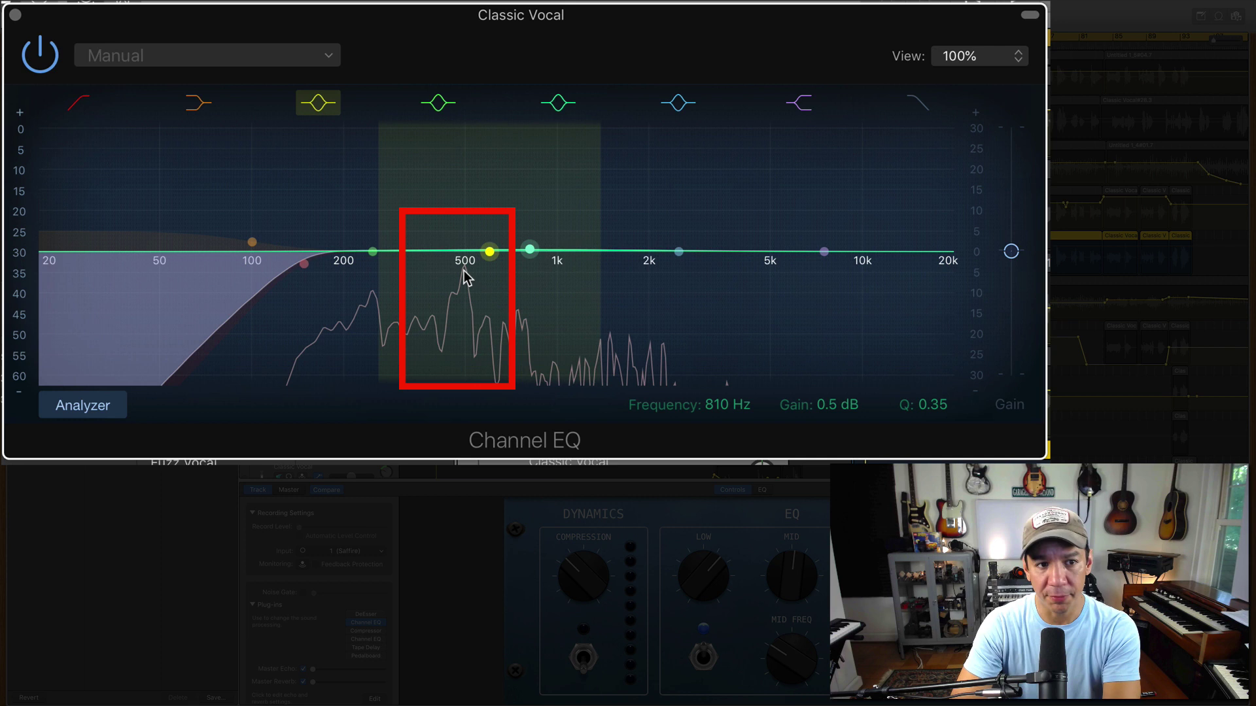
left_click_drag(490, 253, 461, 278)
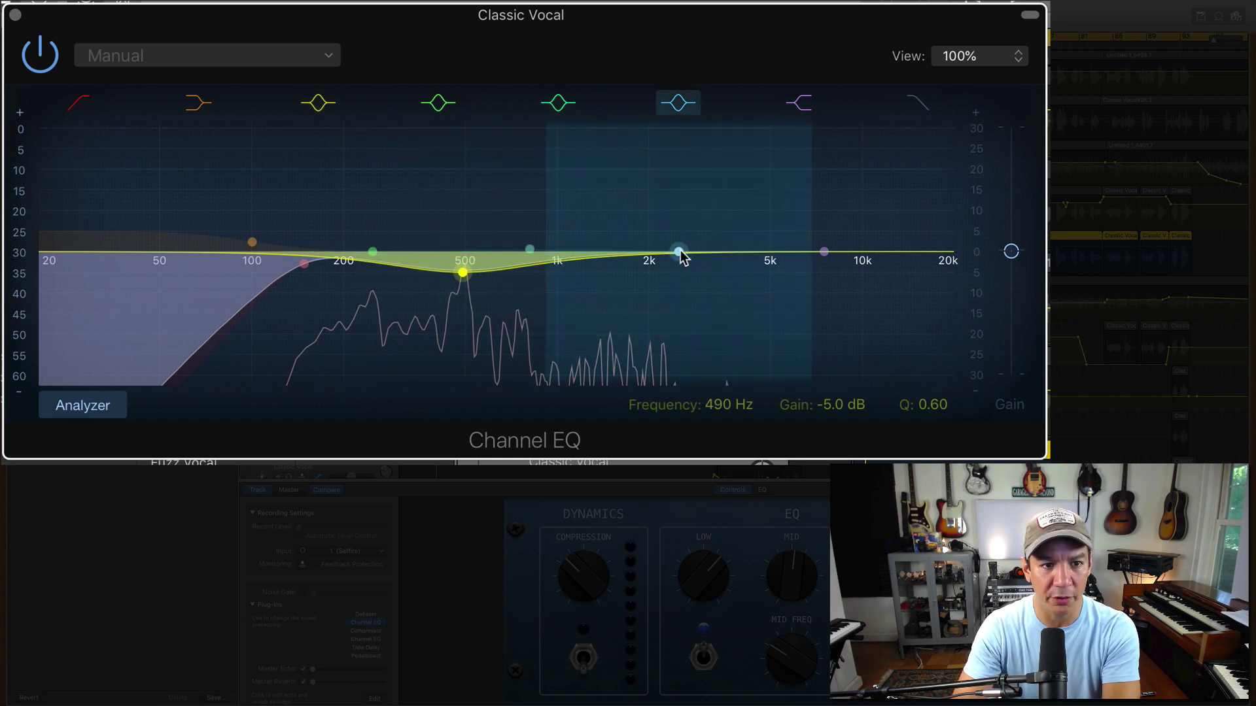
Step: Move the upper-mid band to a +3.5 dB boost at 1400 Hz with Q 1.60
left_click_drag(529, 251, 603, 235)
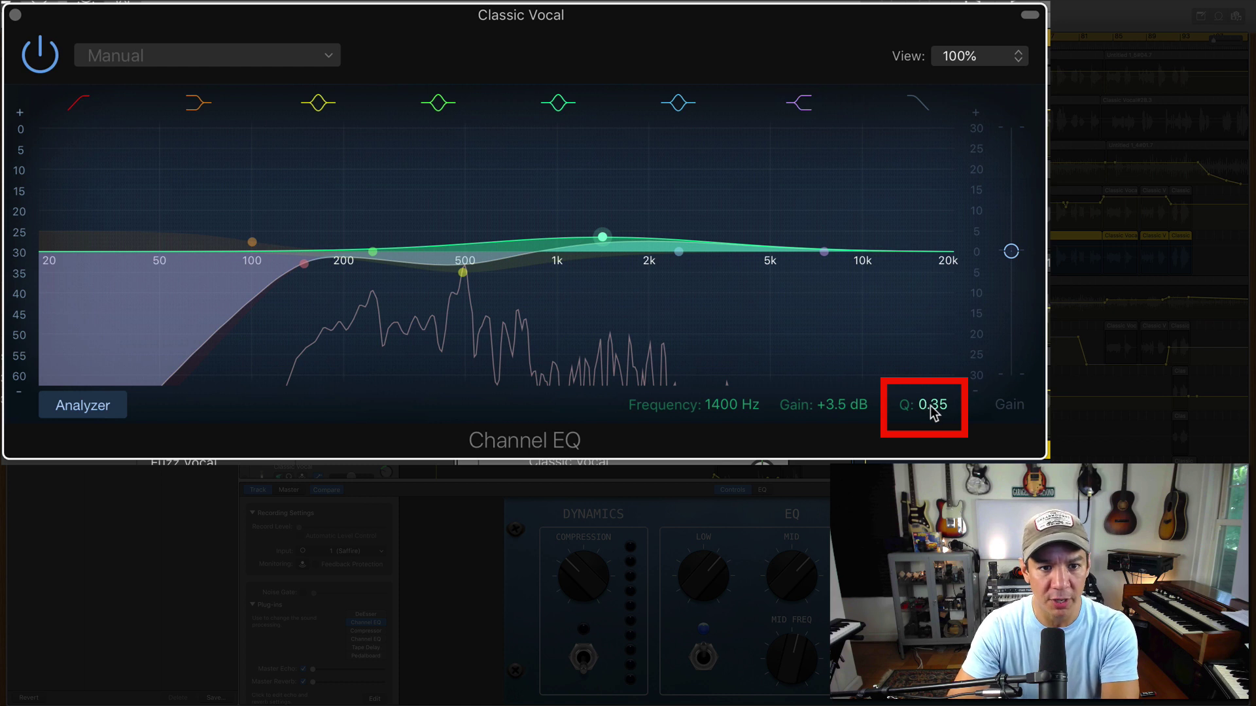
left_click_drag(934, 411, 934, 372)
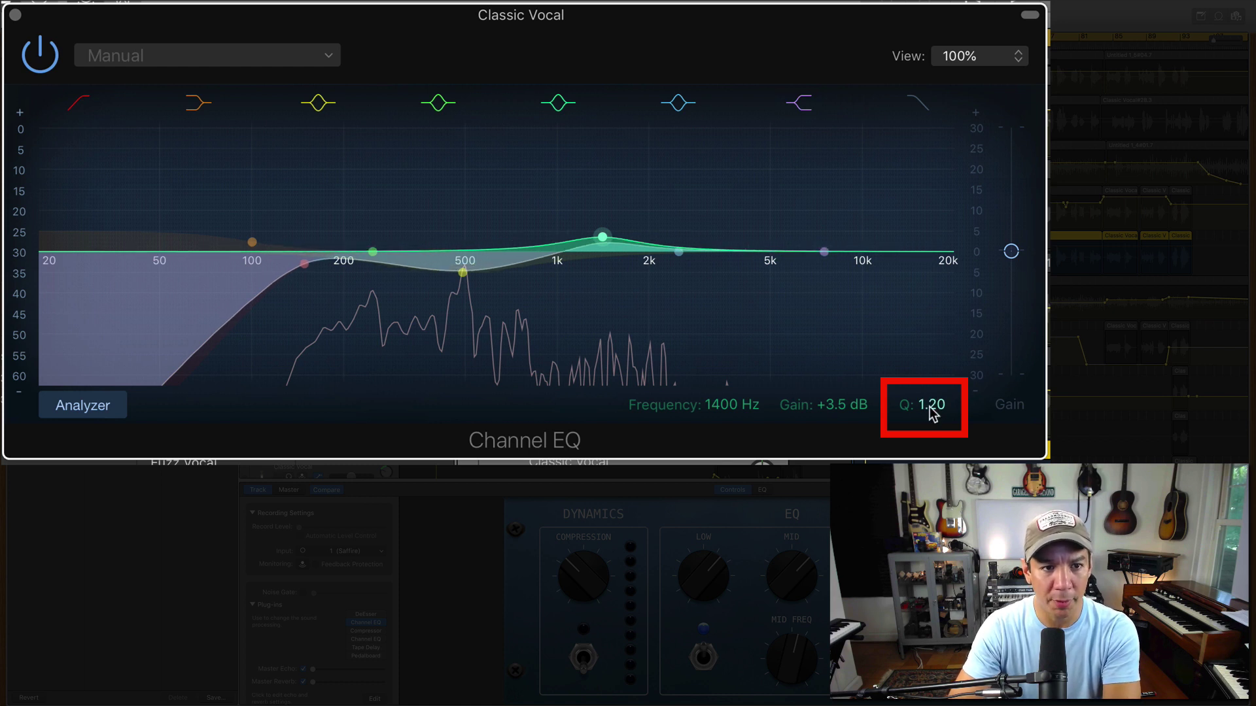
left_click_drag(932, 408, 932, 382)
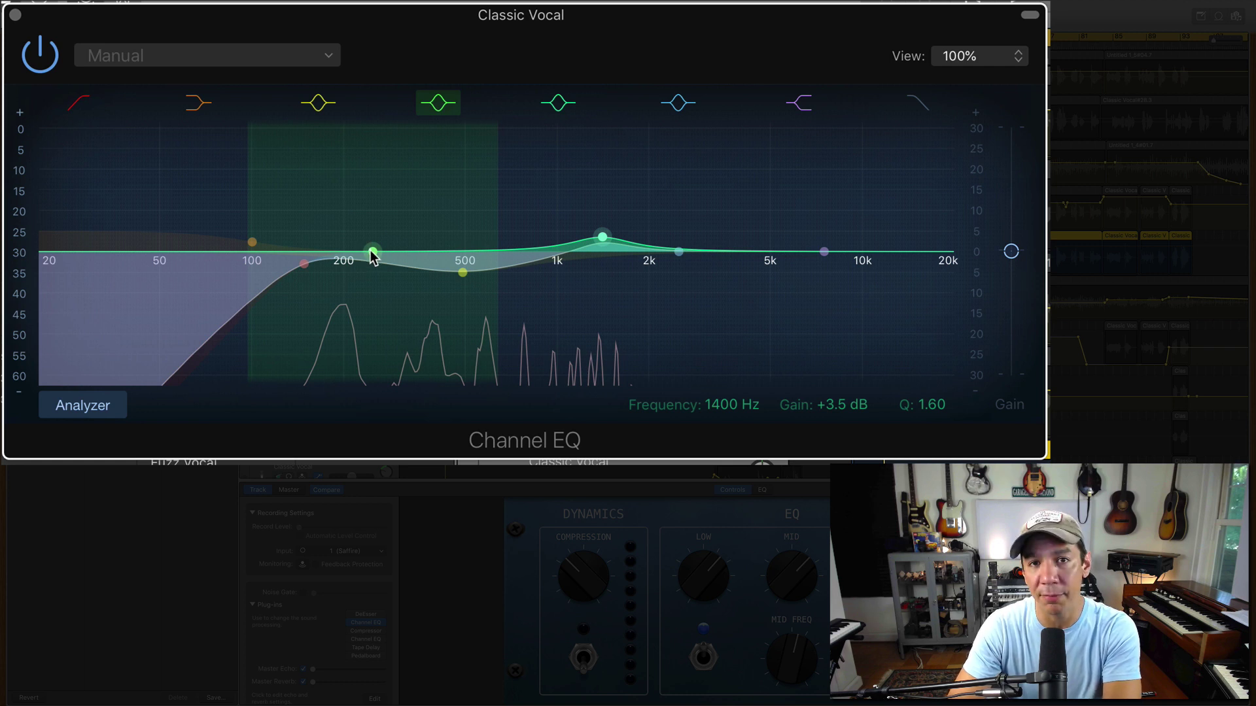
Step: Set band 4 to a 1.5 dB boost at 192 Hz, Q 0.88, and narrow the 490 Hz cut to Q 1.50
left_click_drag(371, 255, 341, 244)
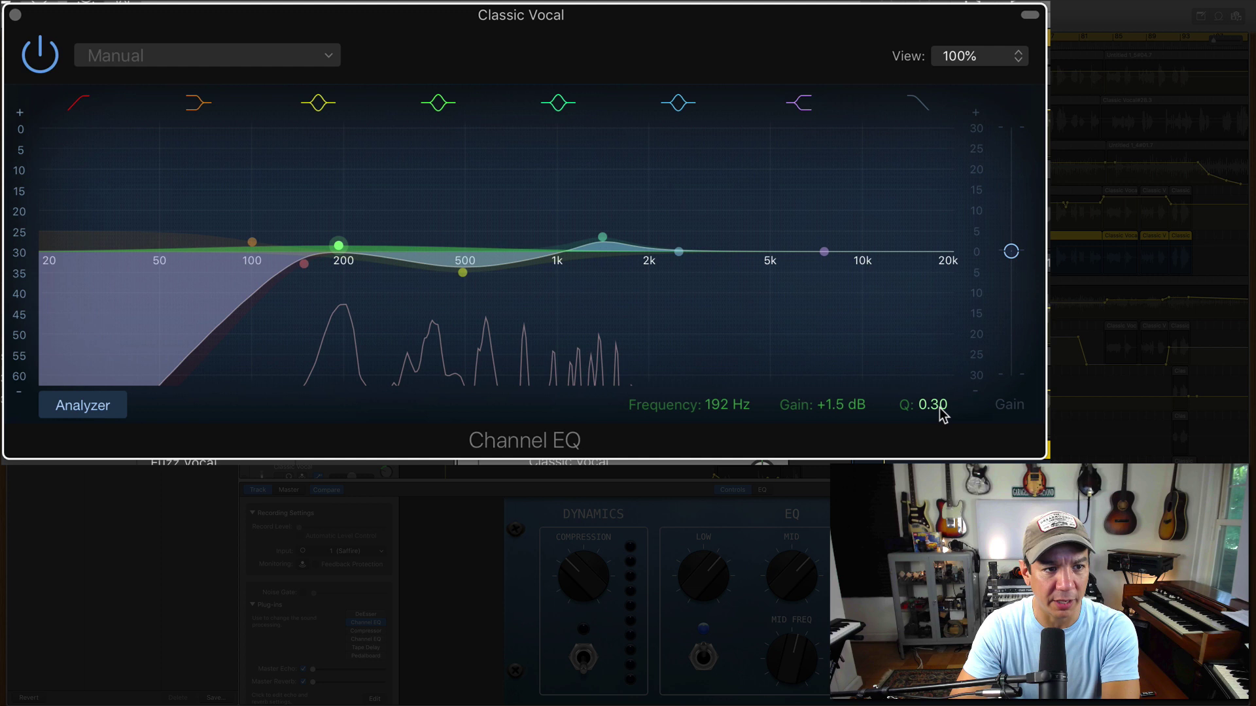
left_click_drag(929, 409, 930, 373)
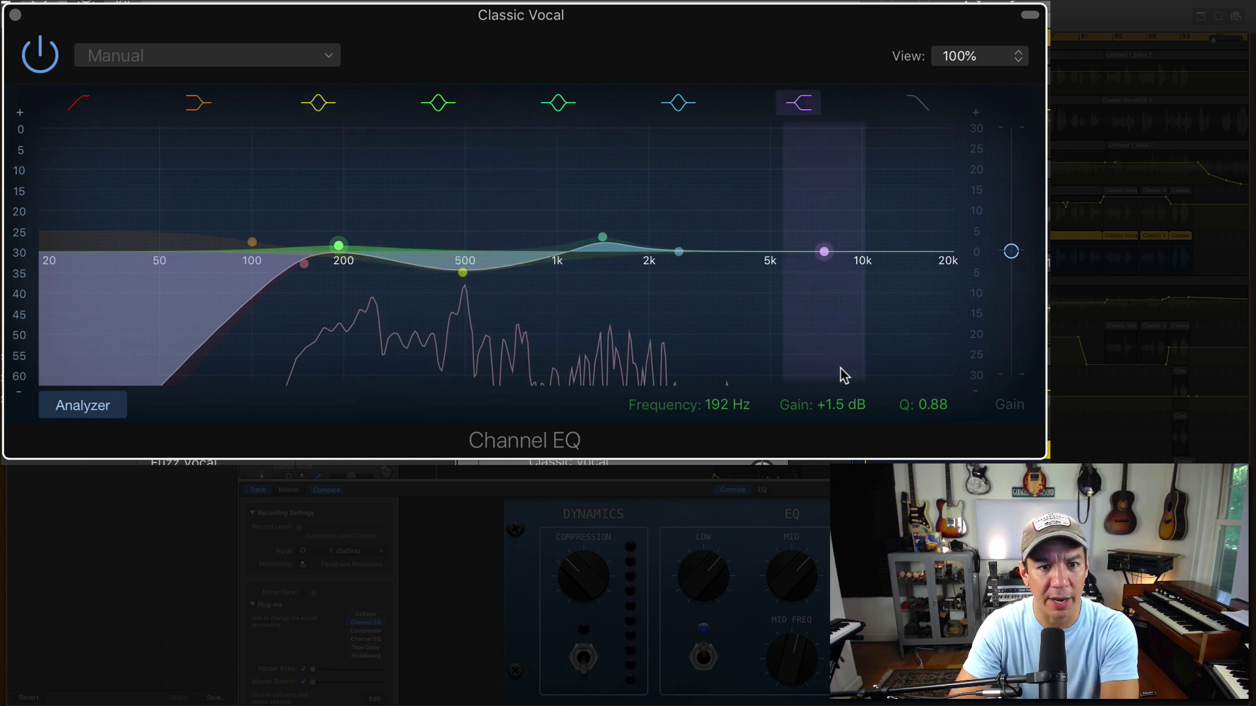
left_click(463, 274)
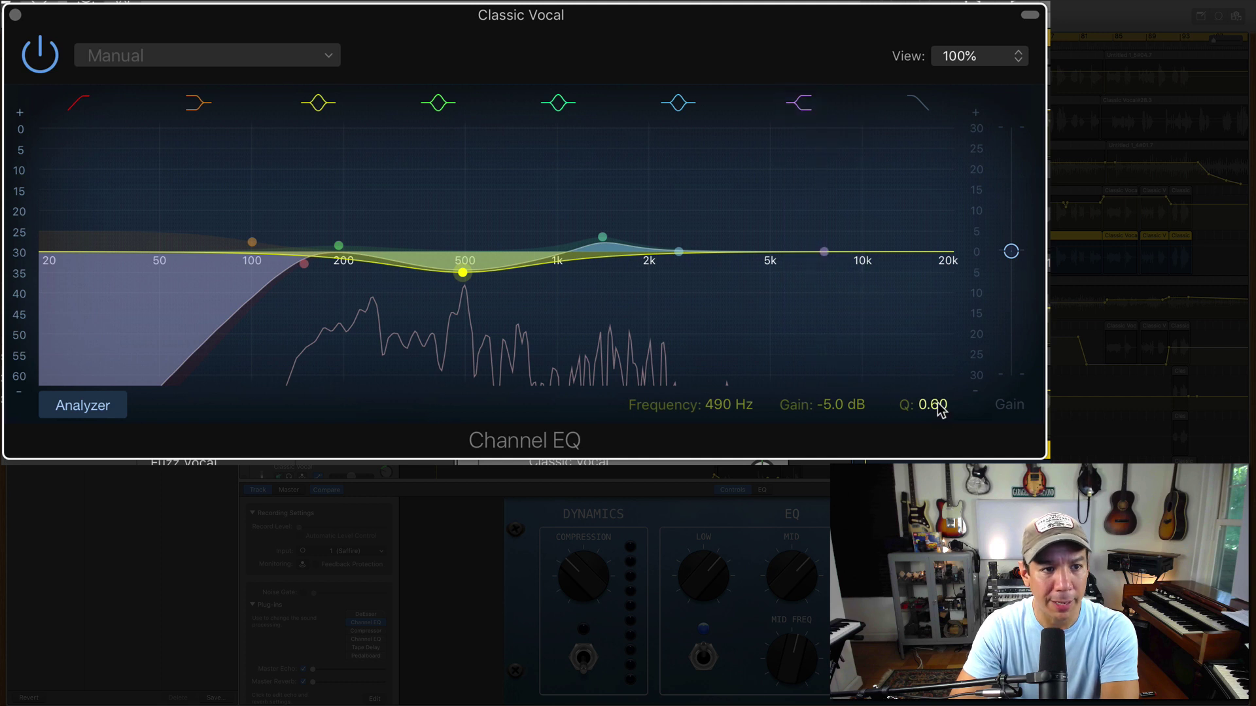
left_click_drag(940, 409, 940, 383)
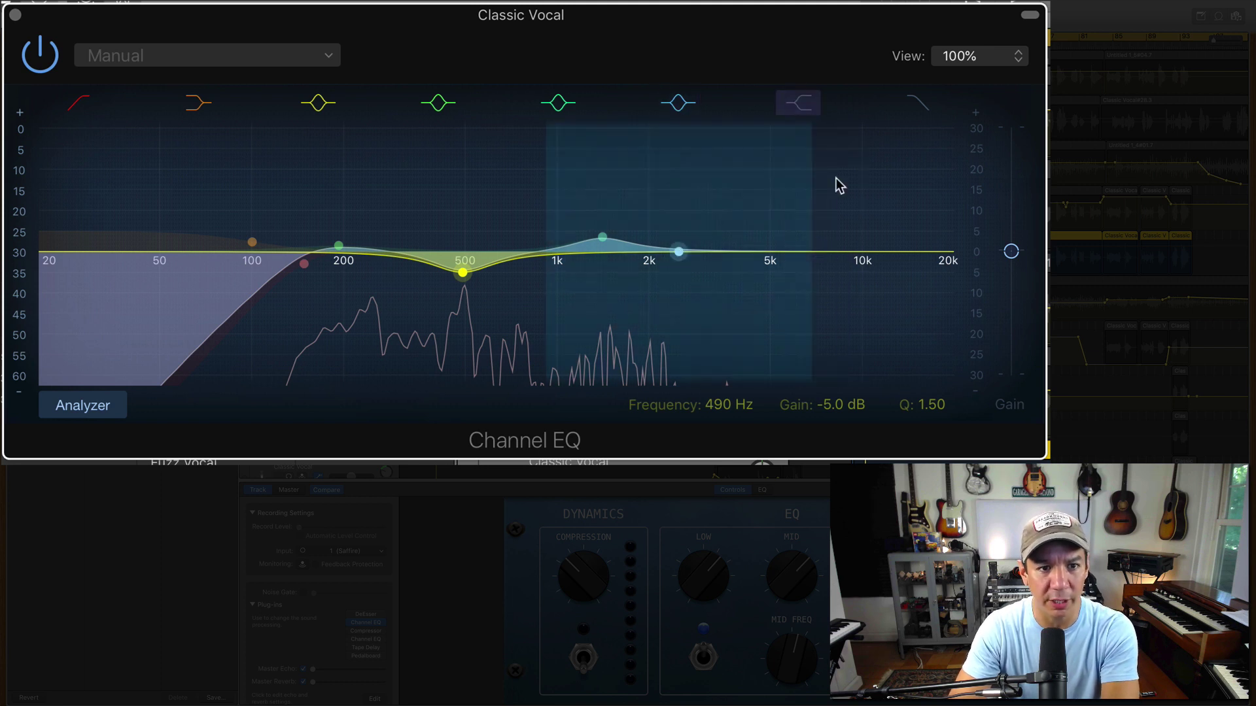
Step: Move the high shelf to about 3750 Hz at +2 dB and raise the low cut to about 168 Hz
left_click_drag(823, 252, 729, 228)
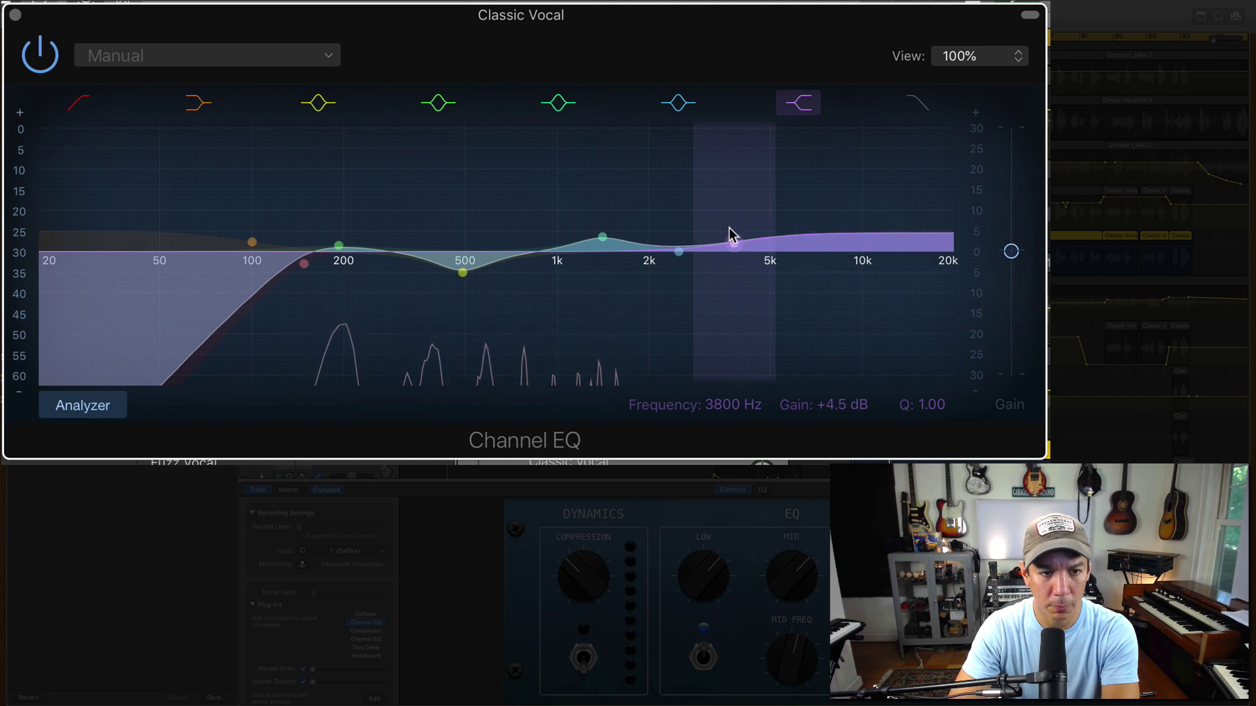
left_click_drag(729, 229, 730, 251)
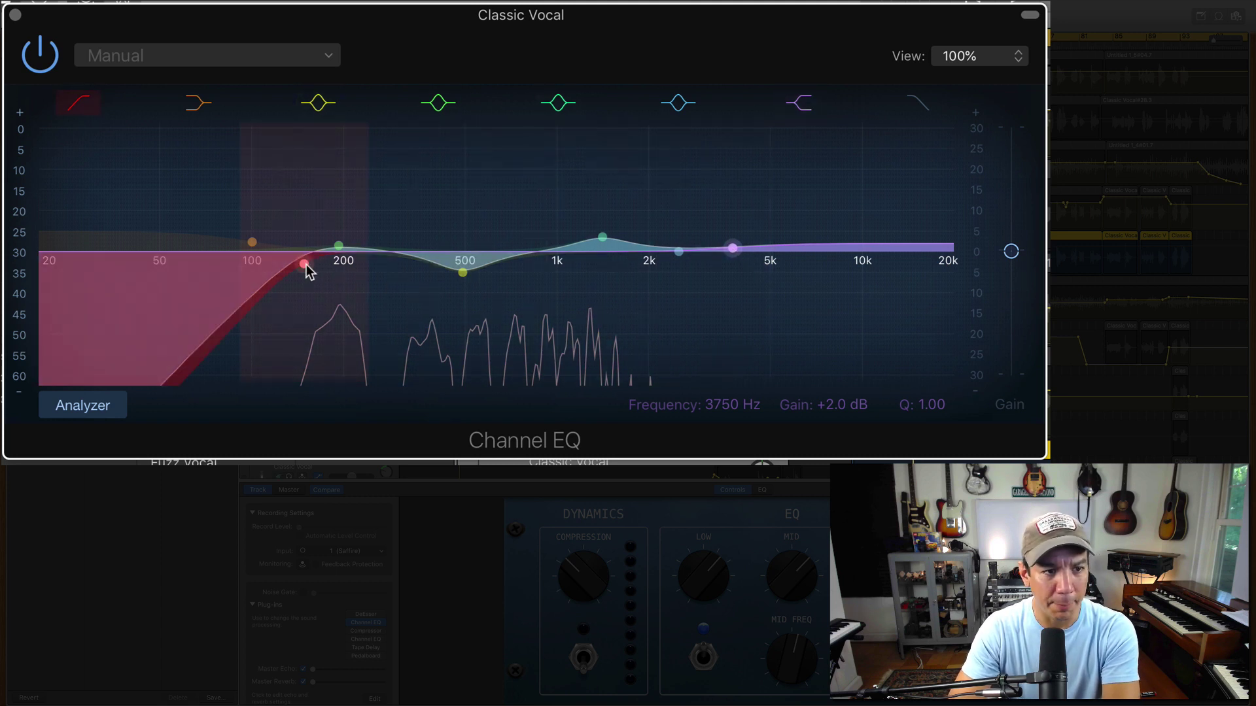
left_click_drag(305, 266, 322, 272)
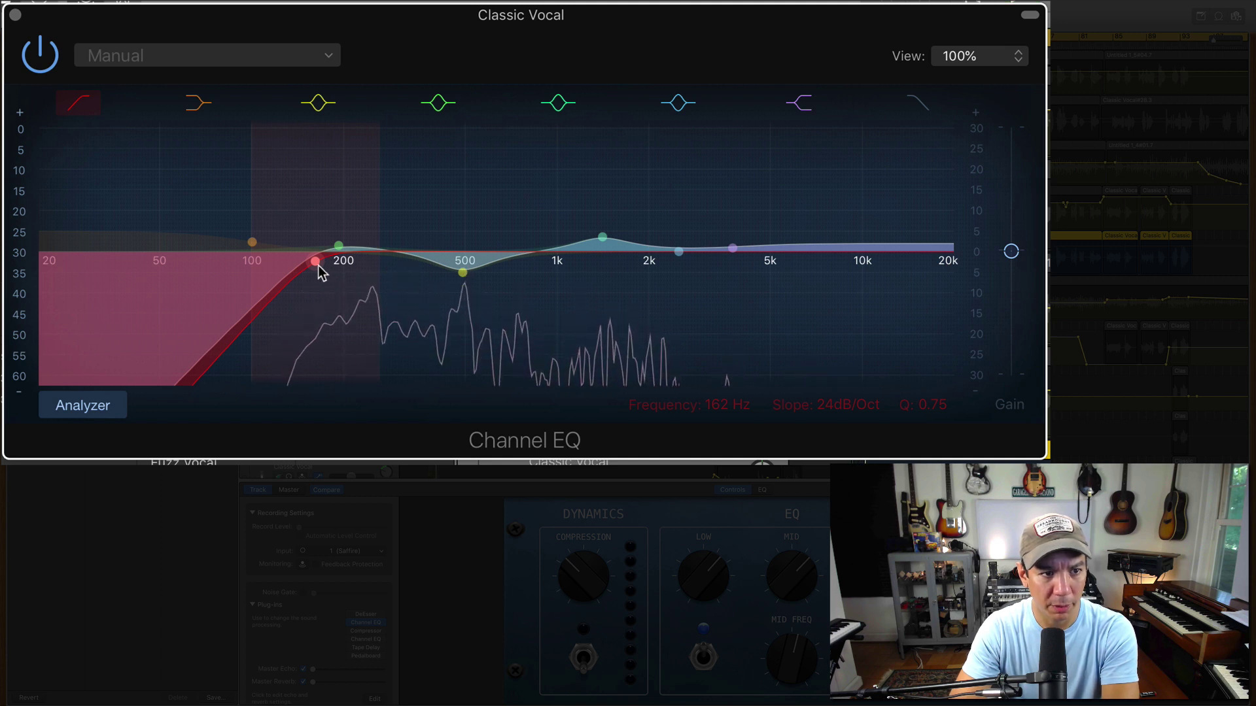
left_click_drag(320, 268, 314, 273)
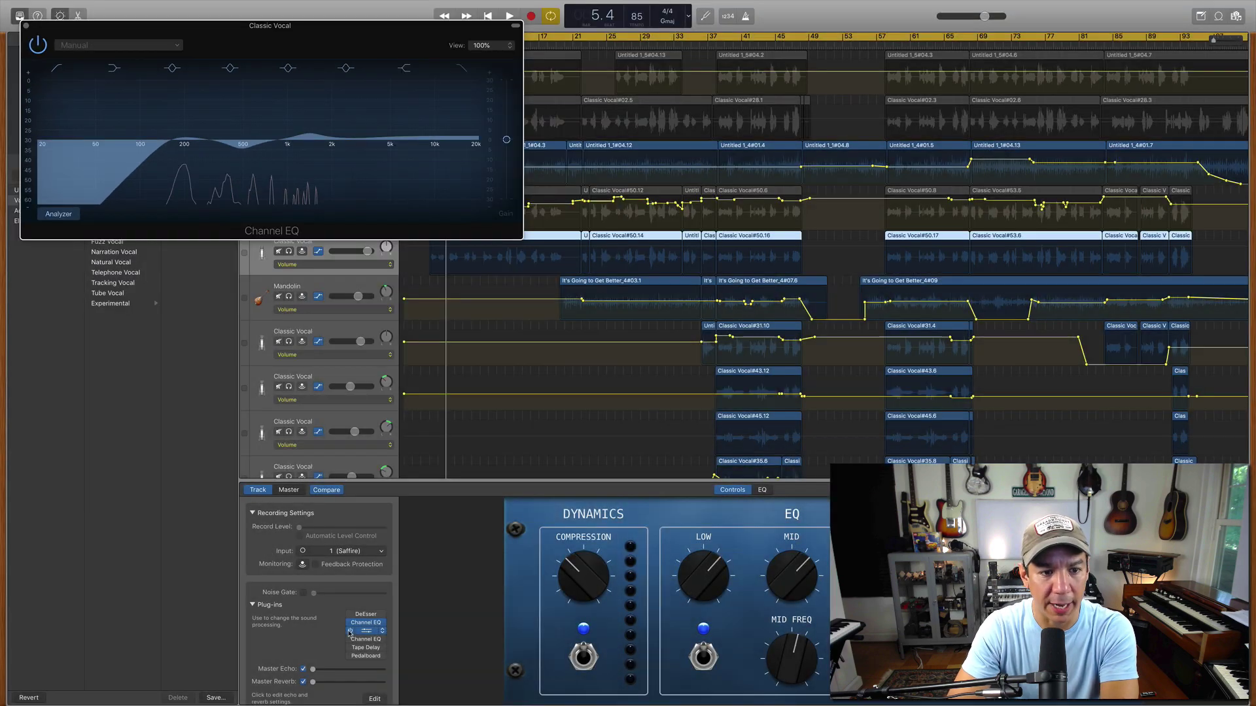
Step: Close the Channel EQ and load the 04 Voice > Classic Vocal compressor preset (−14 dB threshold, 4.1:1)
left_click(365, 632)
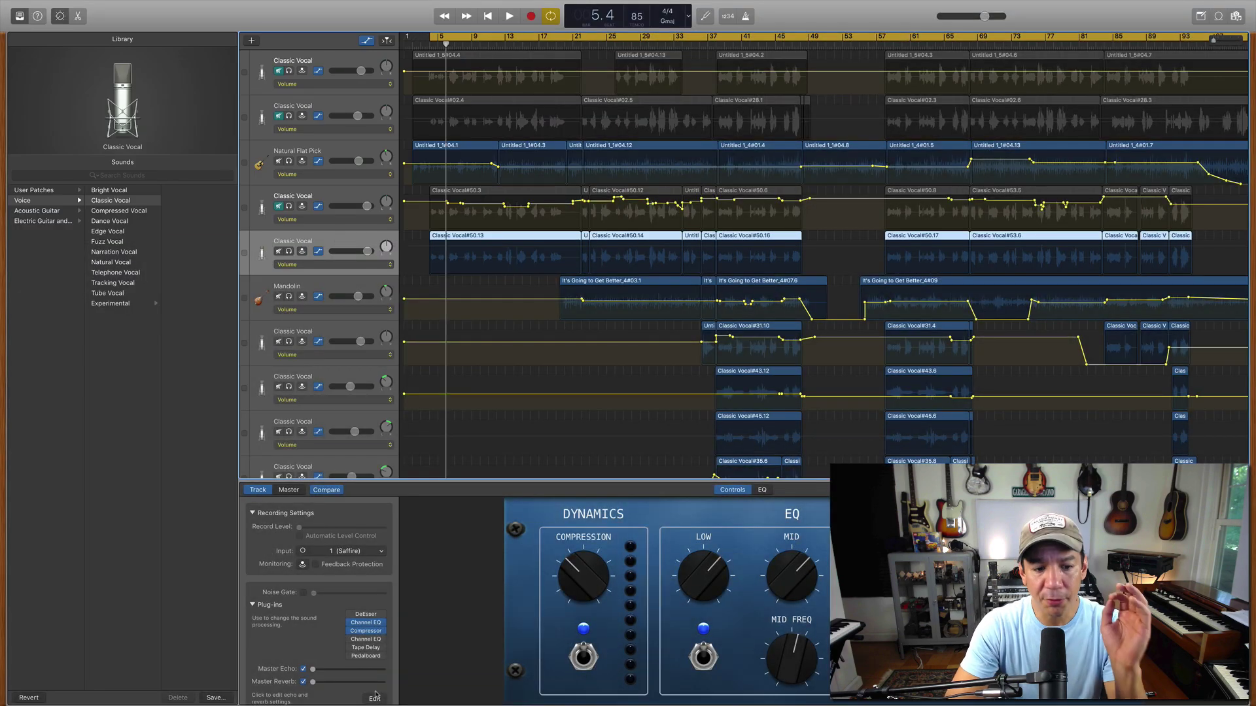
left_click(366, 631)
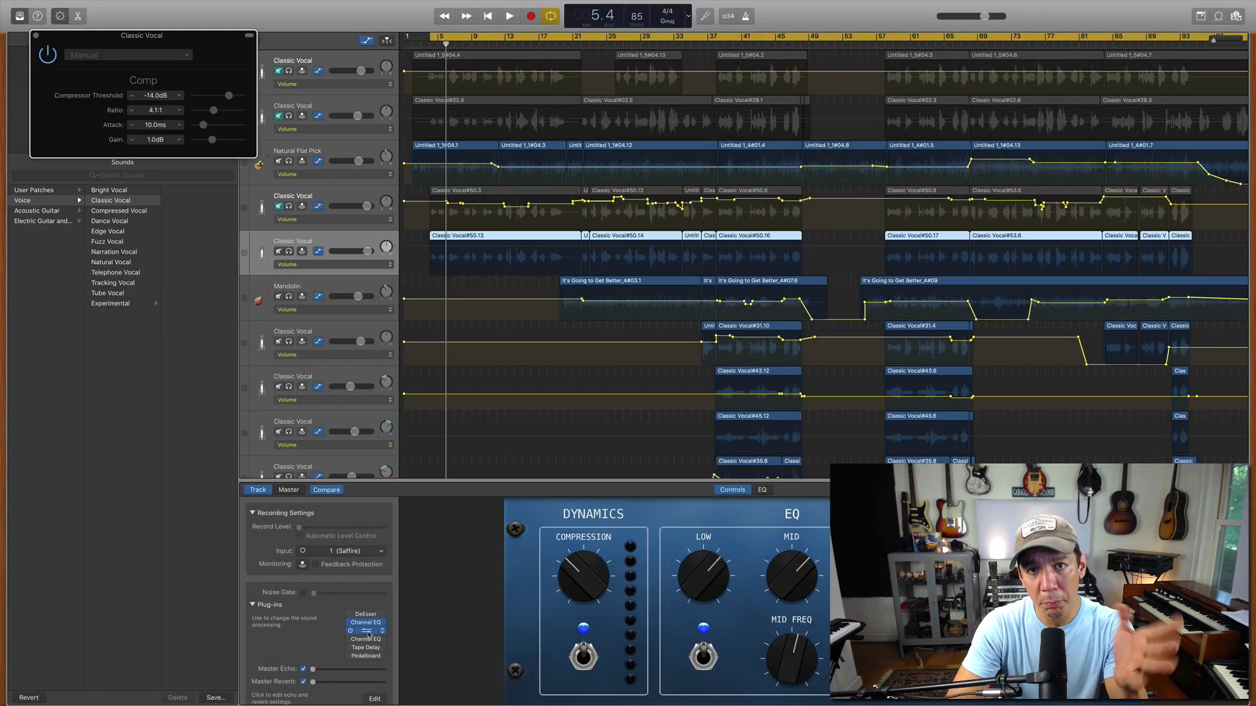
left_click(161, 59)
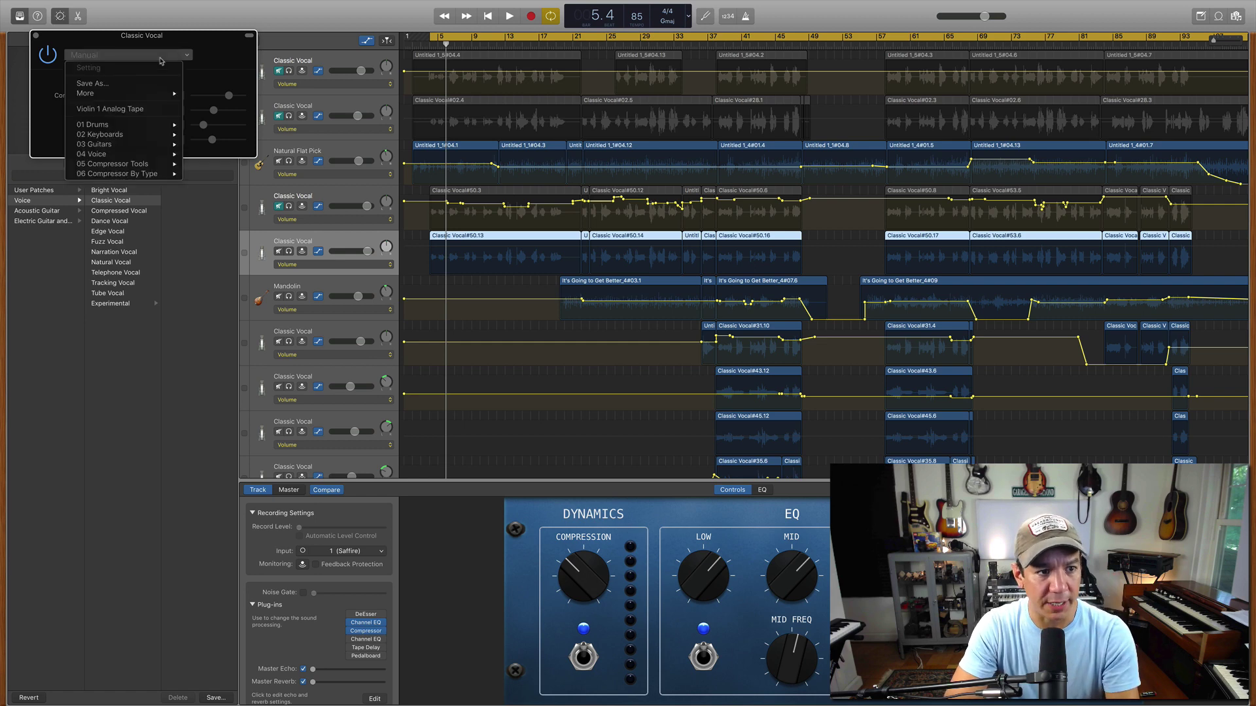
mouse_move(288, 295)
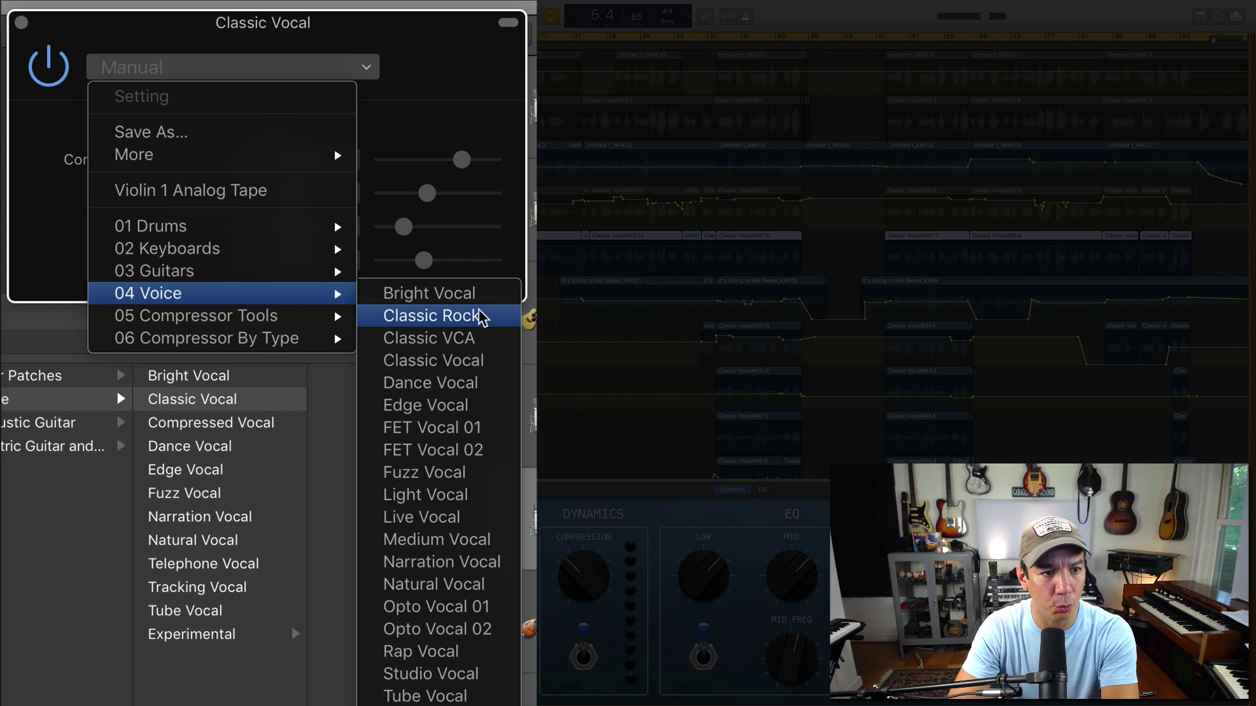
left_click(477, 376)
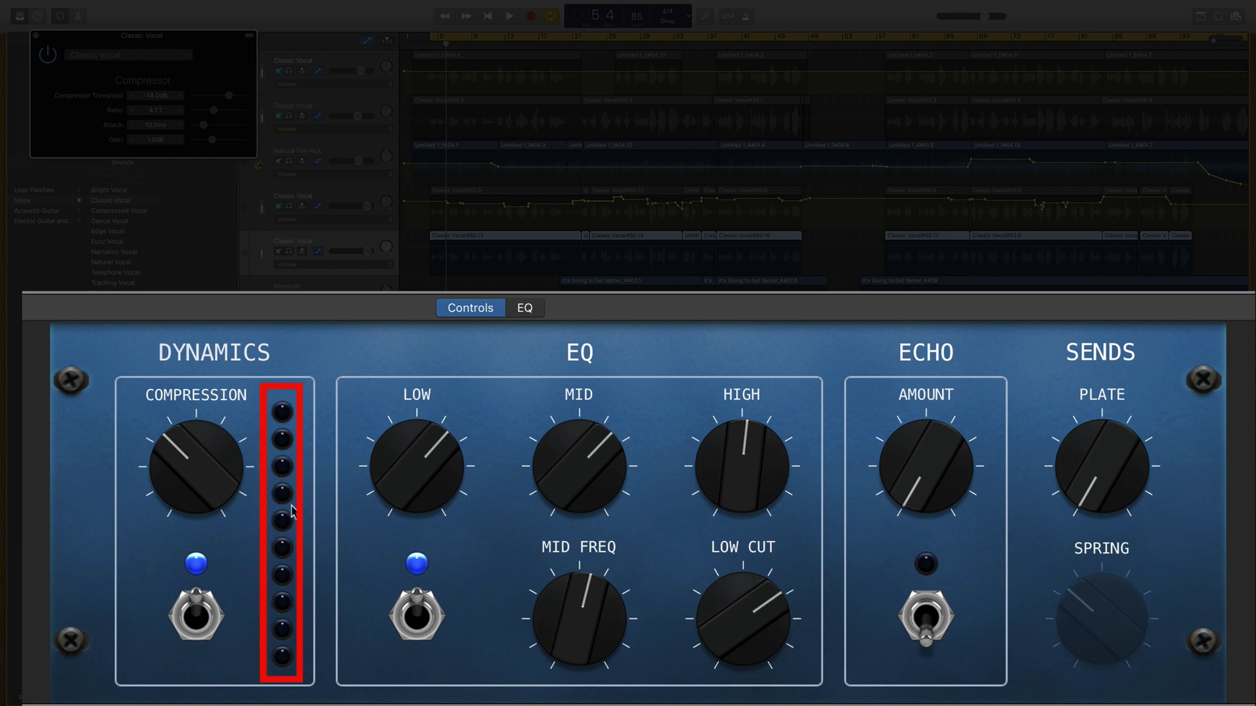
Step: While the vocal plays, turn up the Smart Controls COMPRESSION knob
key("space")
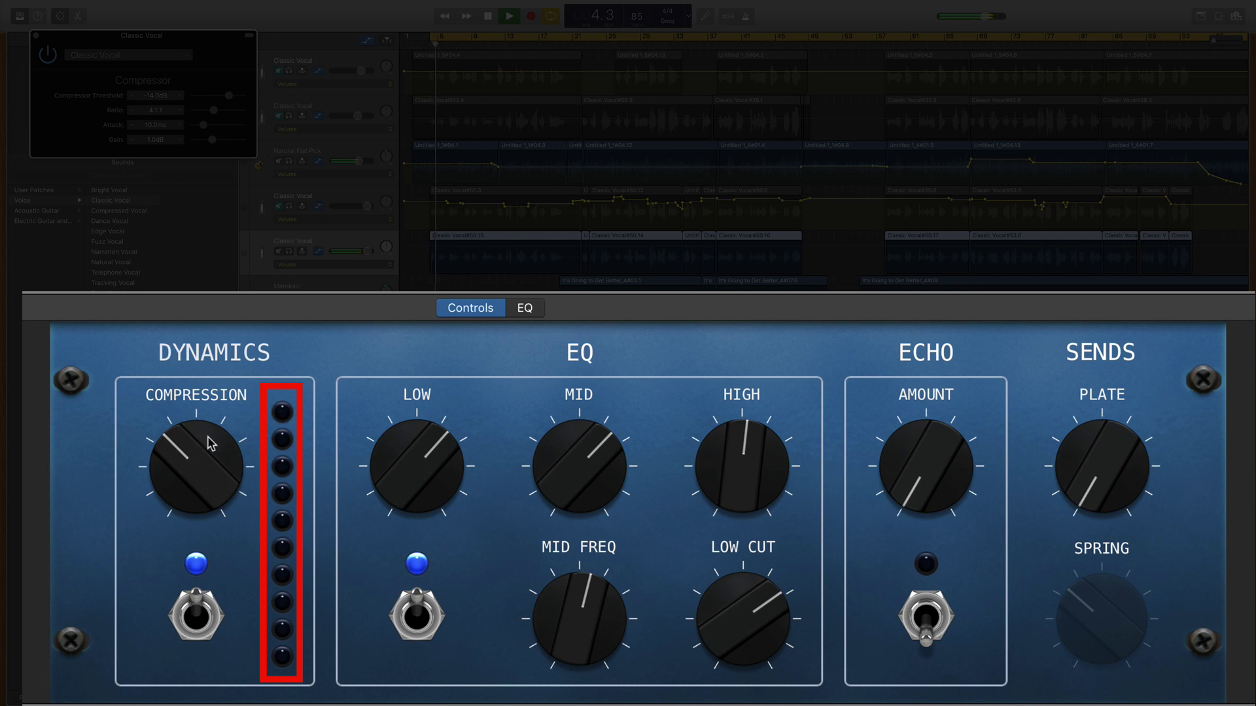
key("space")
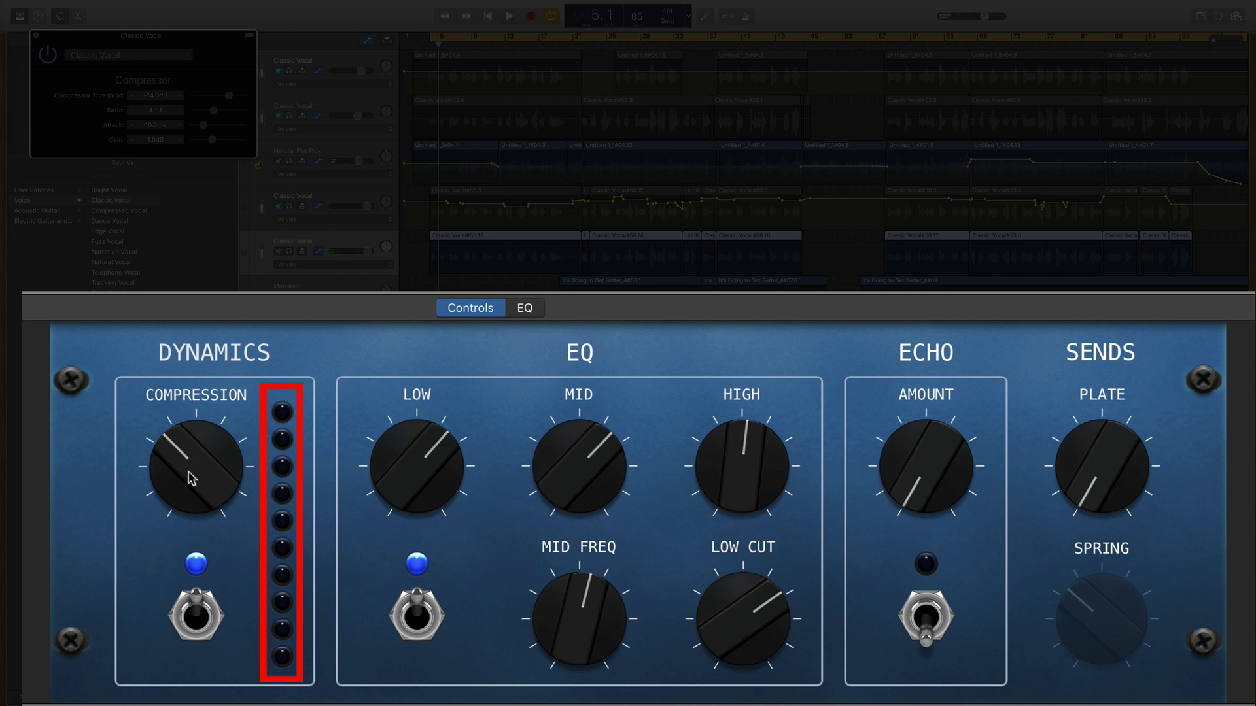
key("space")
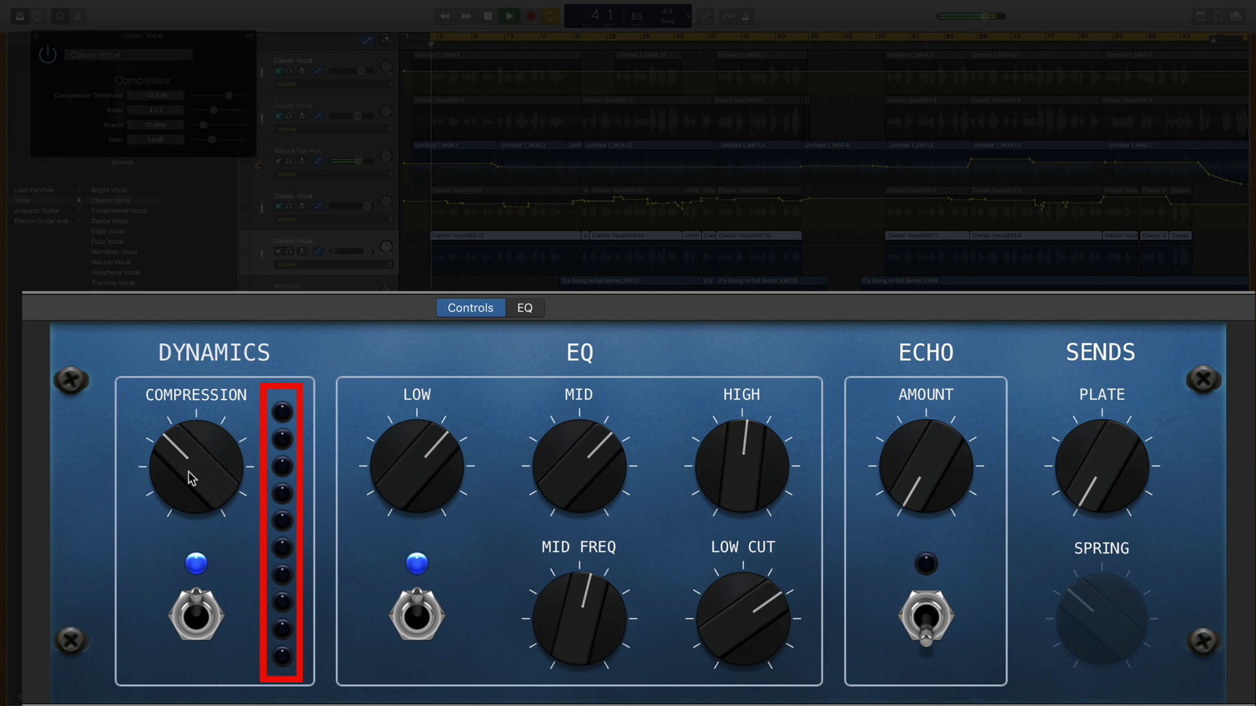
left_click_drag(191, 478, 193, 356)
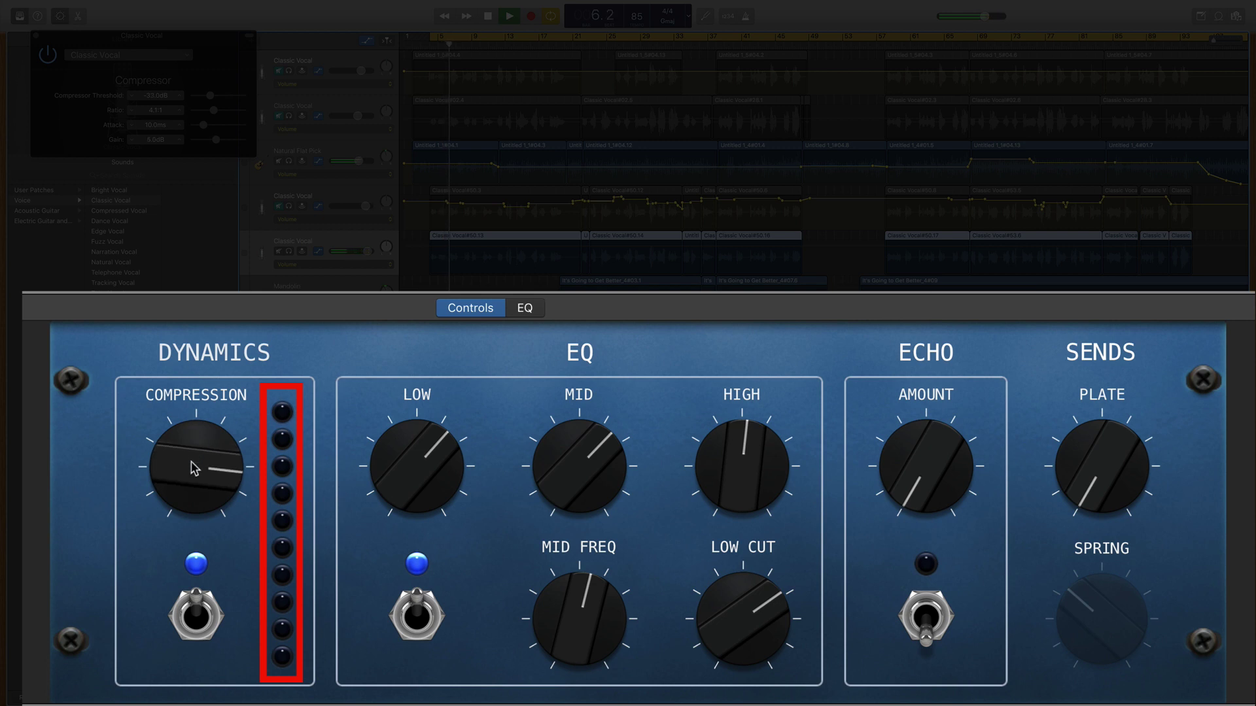
left_click_drag(192, 467, 194, 471)
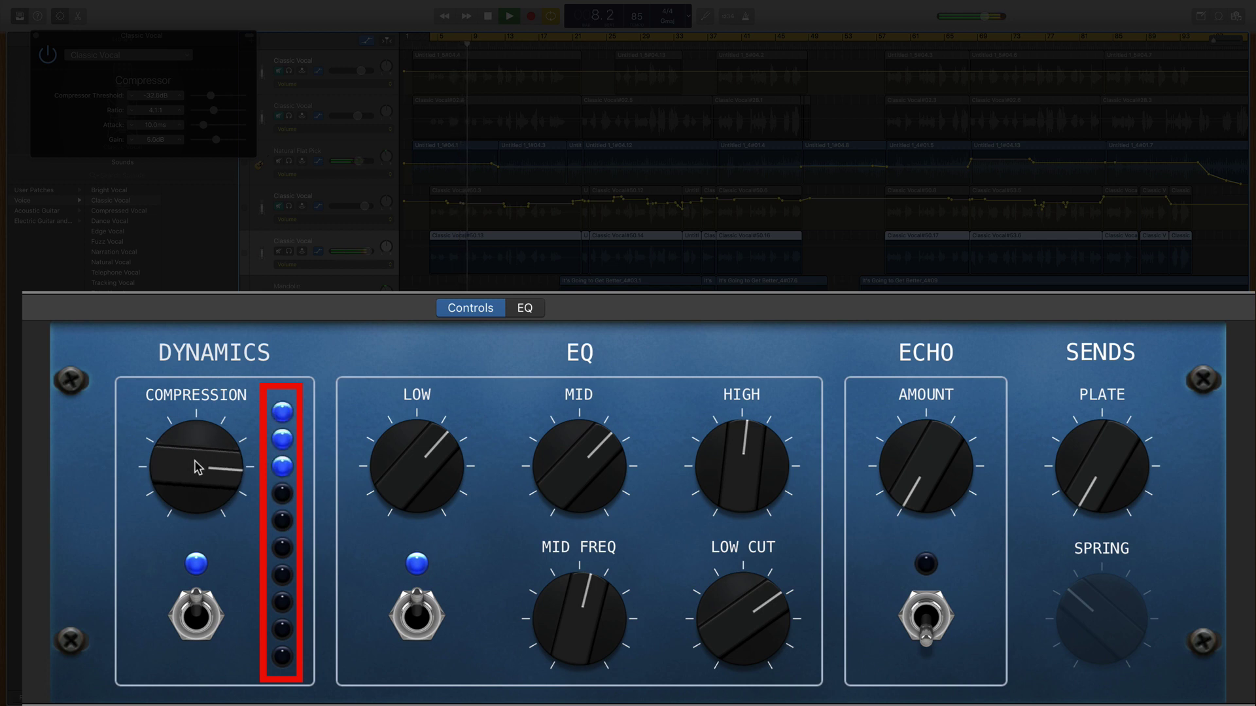
key("space")
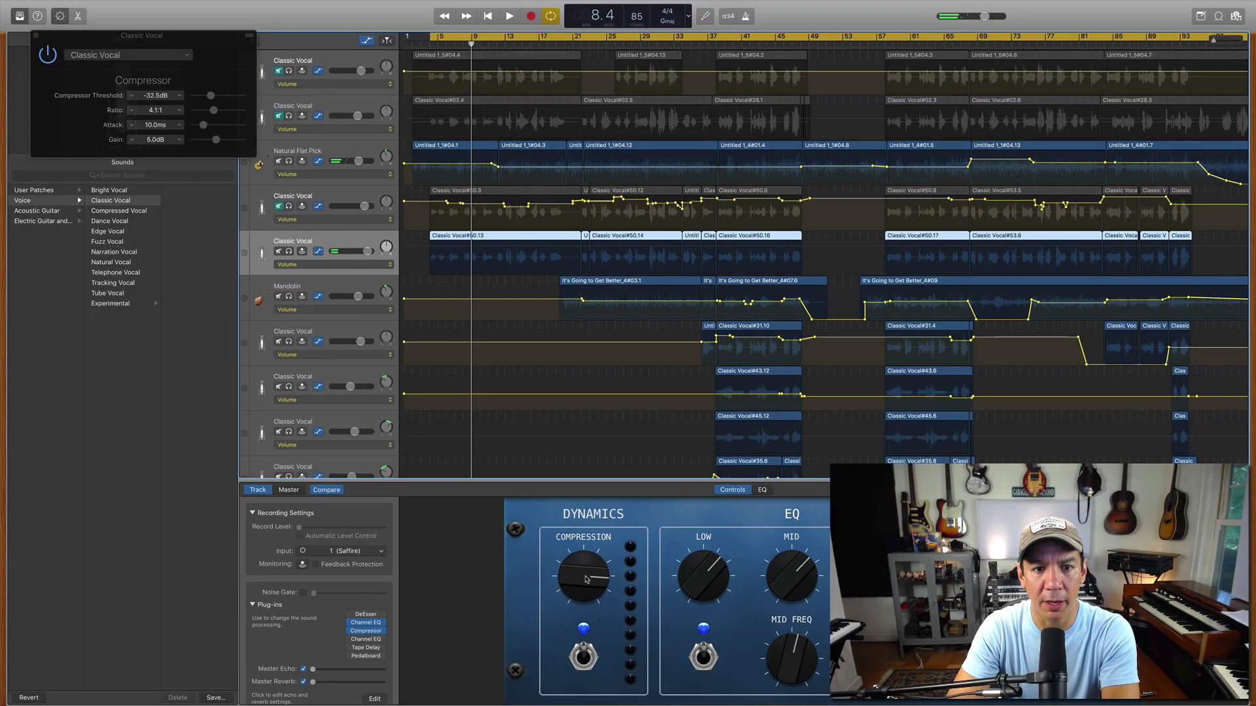
Step: Turn off cycle looping and push the compressor threshold to −35.0 dB with 6.0 dB gain
key("c")
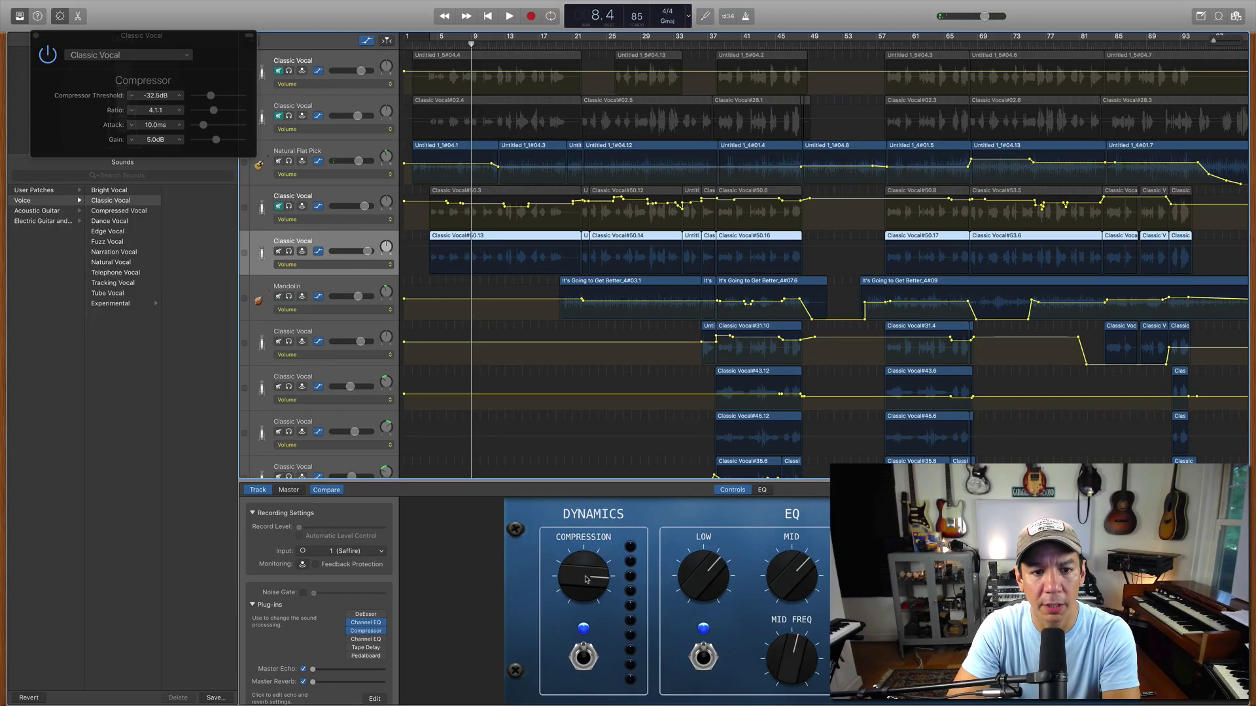
key("space")
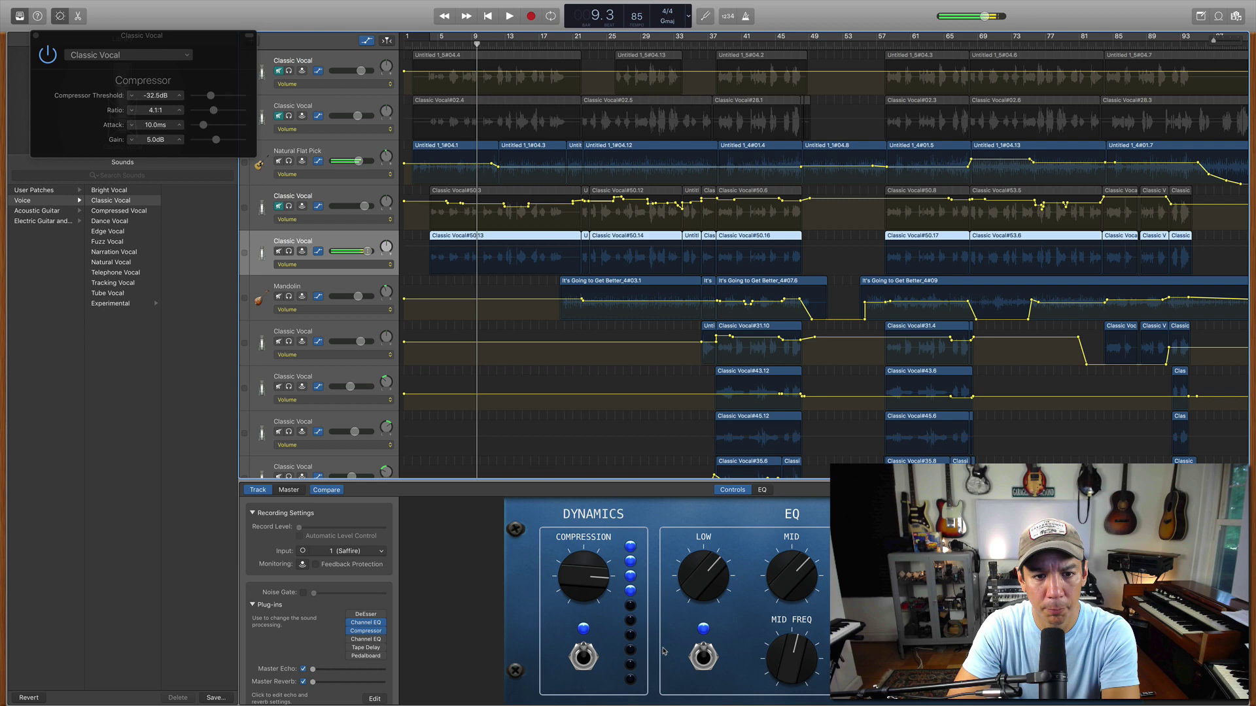
key("space")
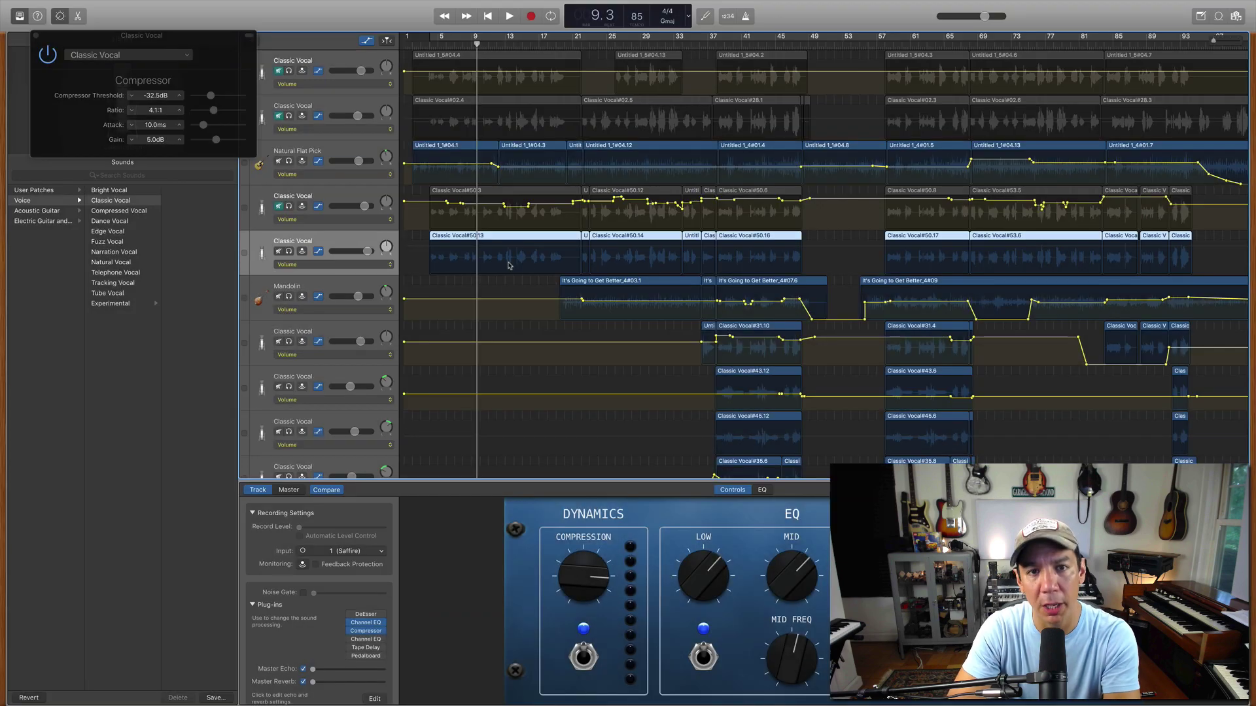
key("space")
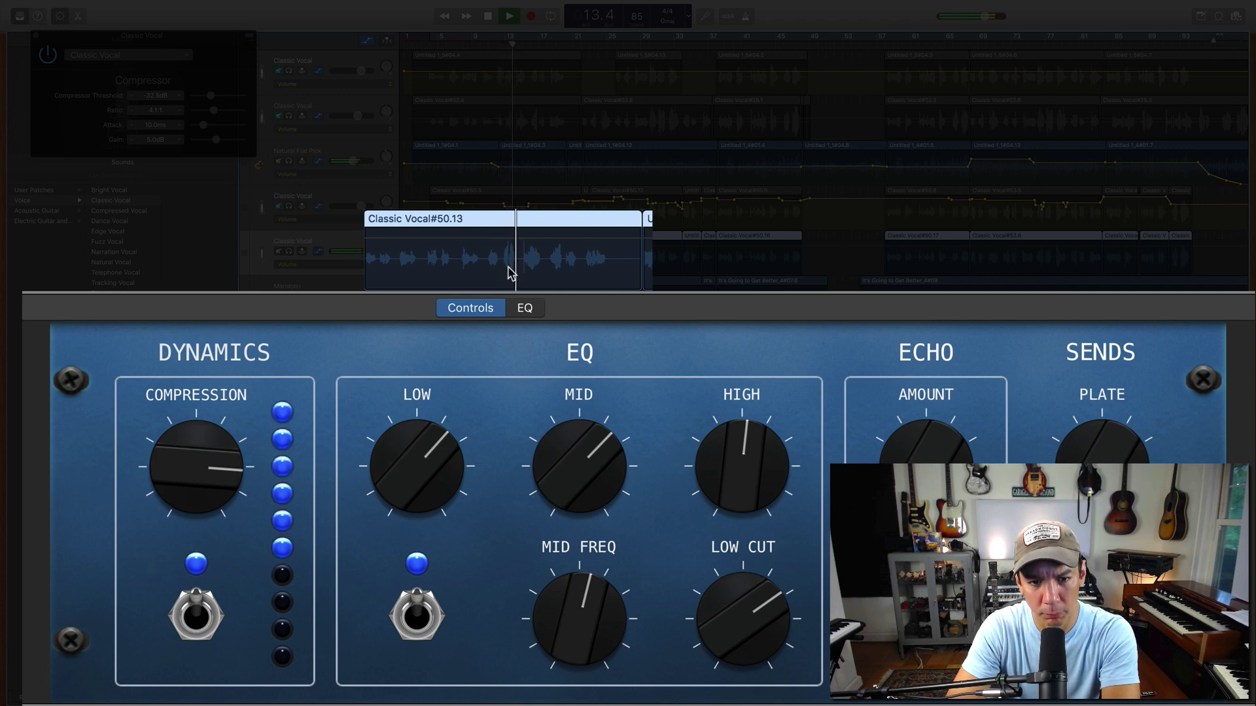
key("space")
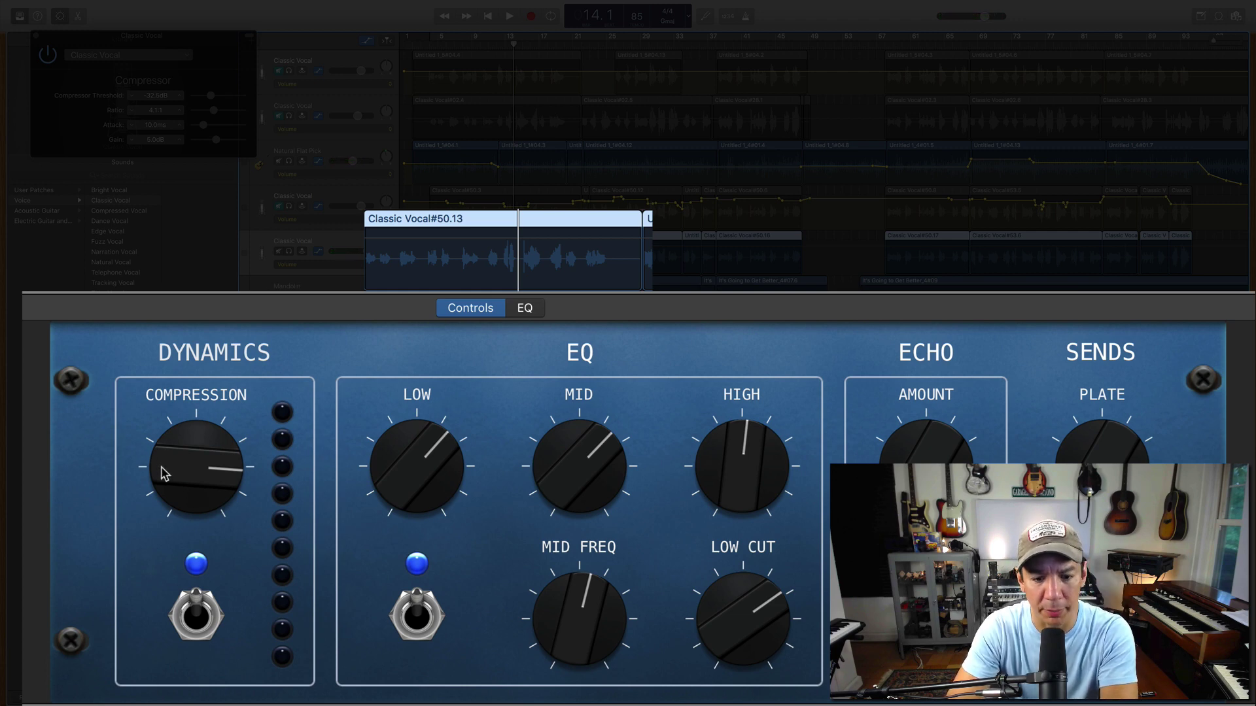
left_click_drag(163, 473, 161, 462)
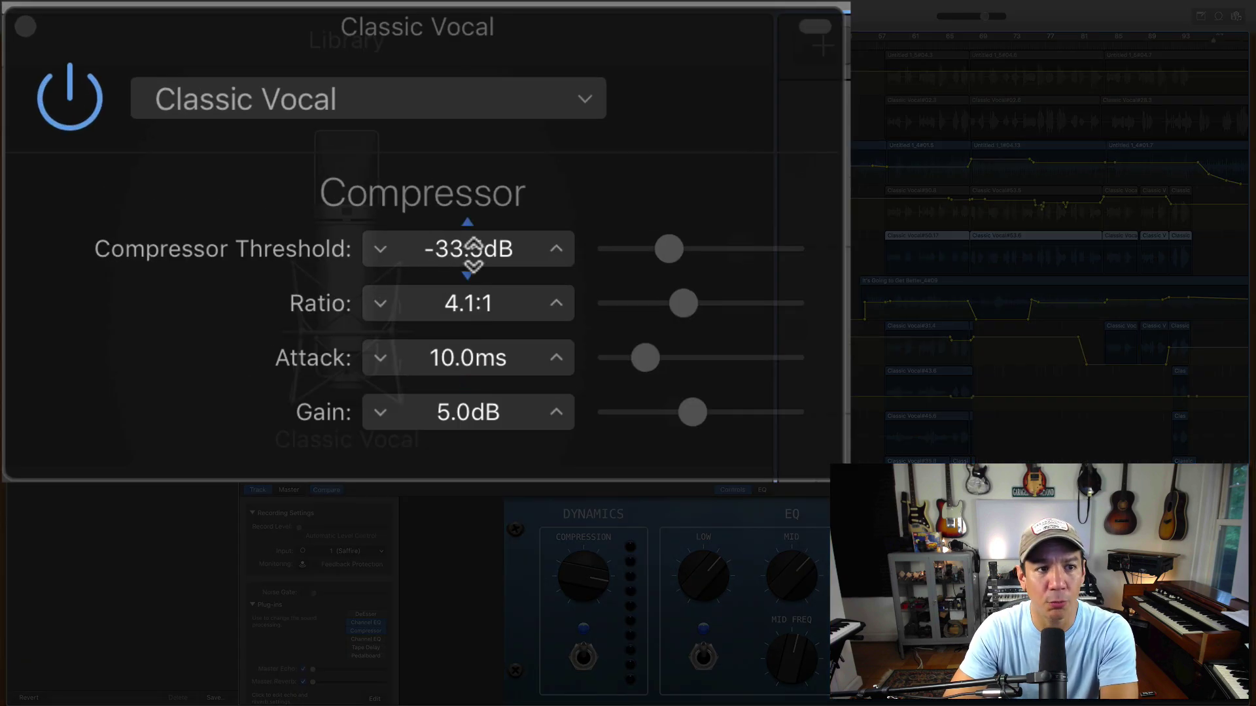
left_click_drag(157, 95, 159, 99)
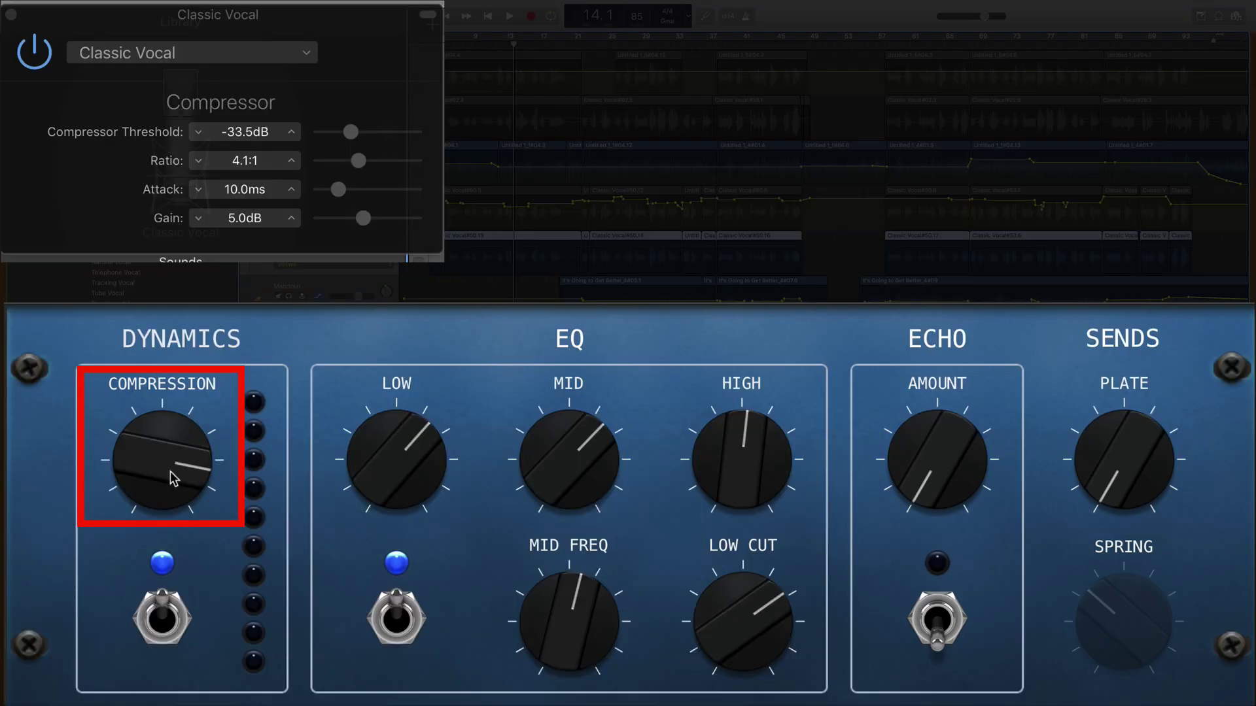
left_click_drag(173, 477, 173, 468)
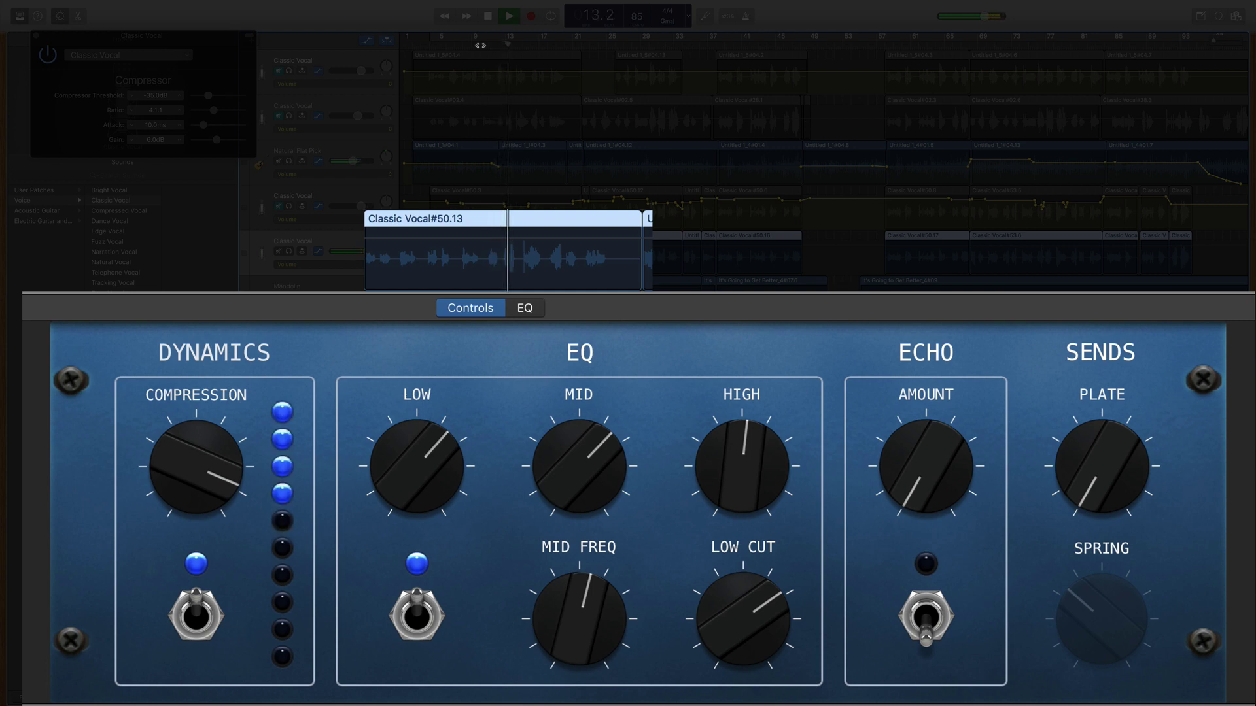
key("space")
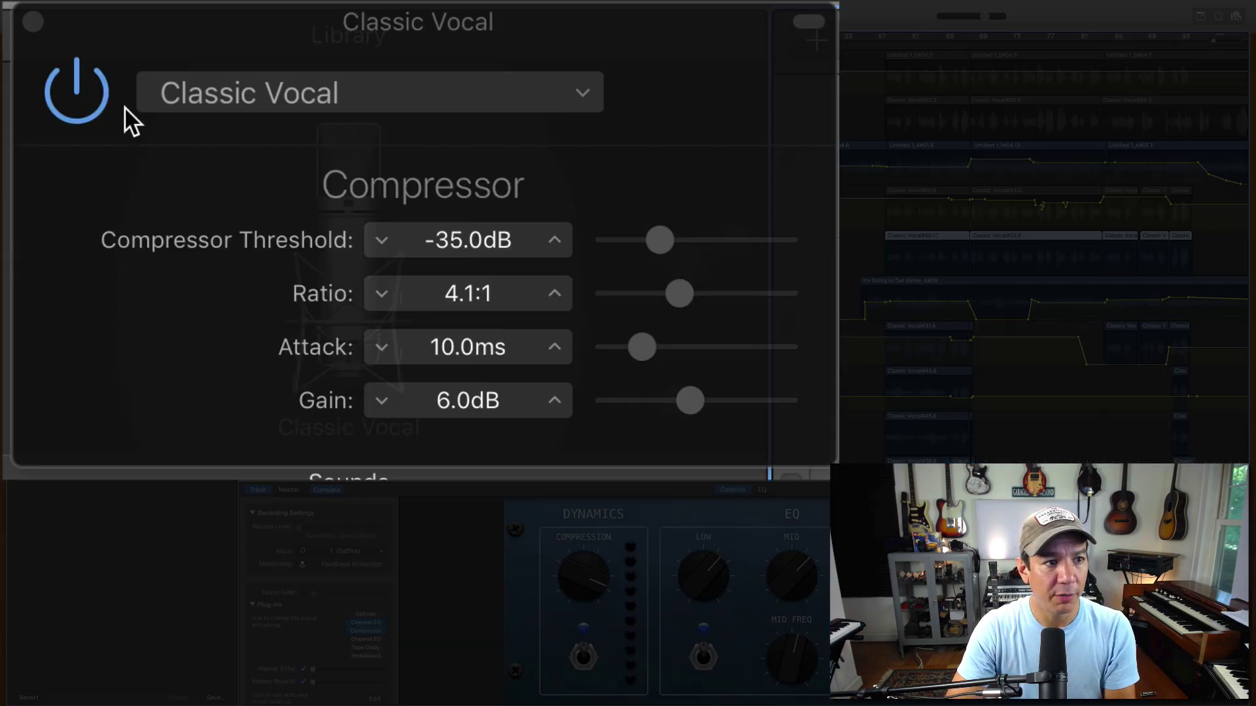
Step: Bypass and re-enable the Compressor to compare, then bring up the second Channel EQ
left_click(50, 56)
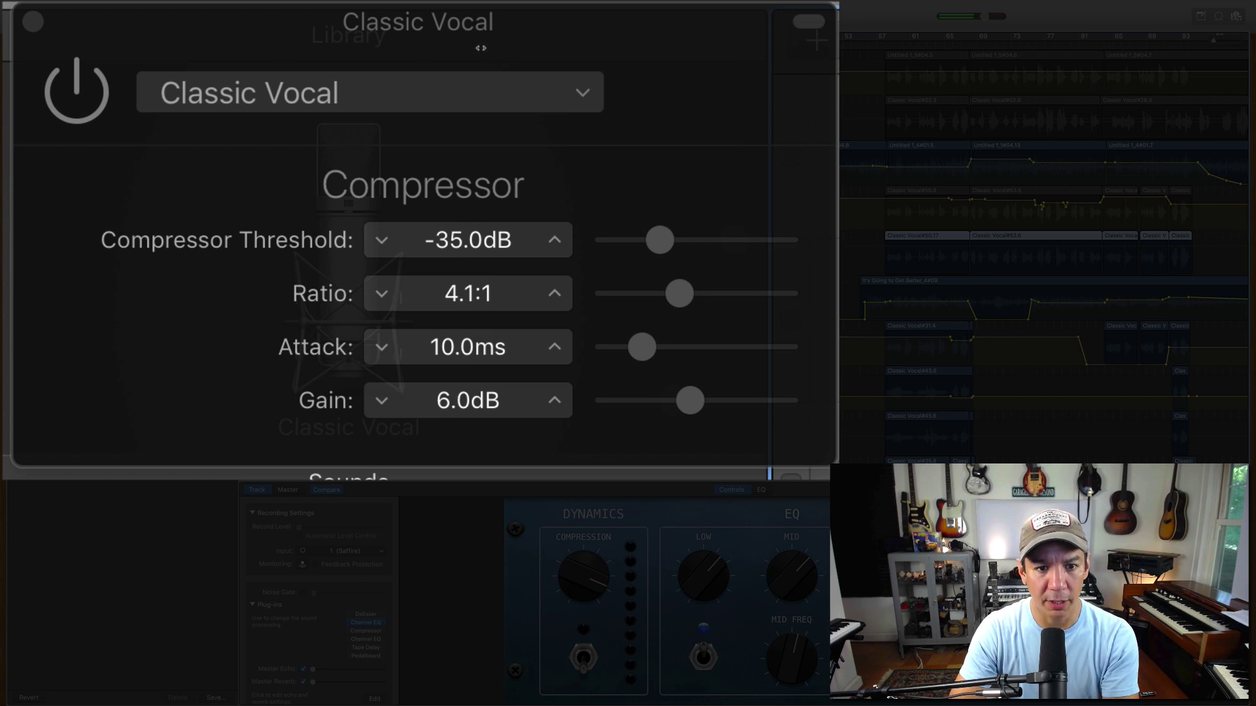
left_click(94, 97)
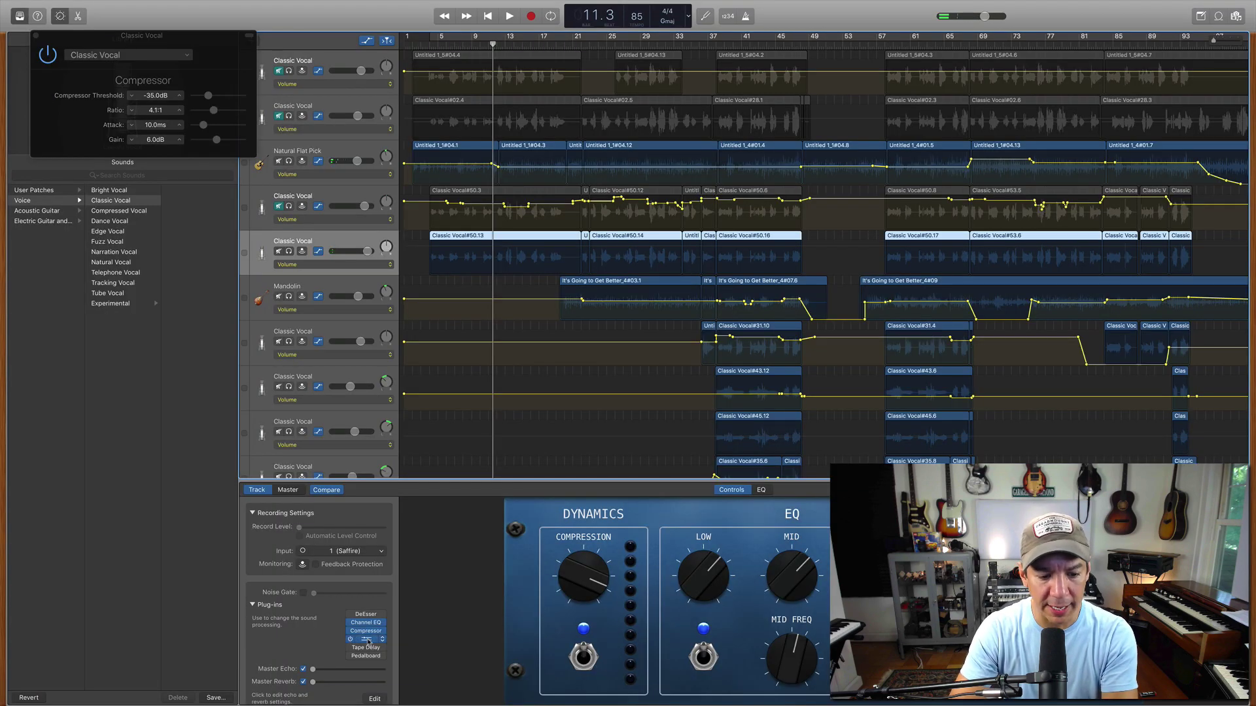
left_click(367, 641)
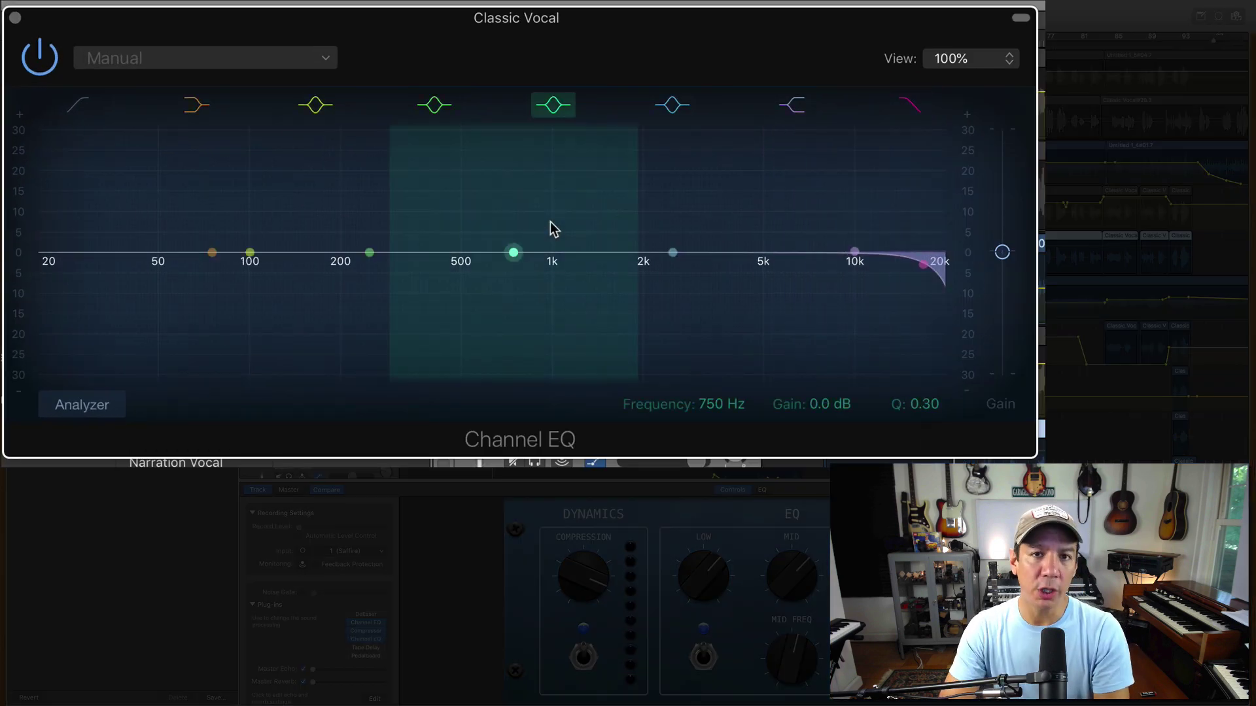
Step: With the Analyzer on during playback, turn the 750 Hz band into a −7.0 dB, Q 12.0 notch at 470 Hz
left_click(83, 414)
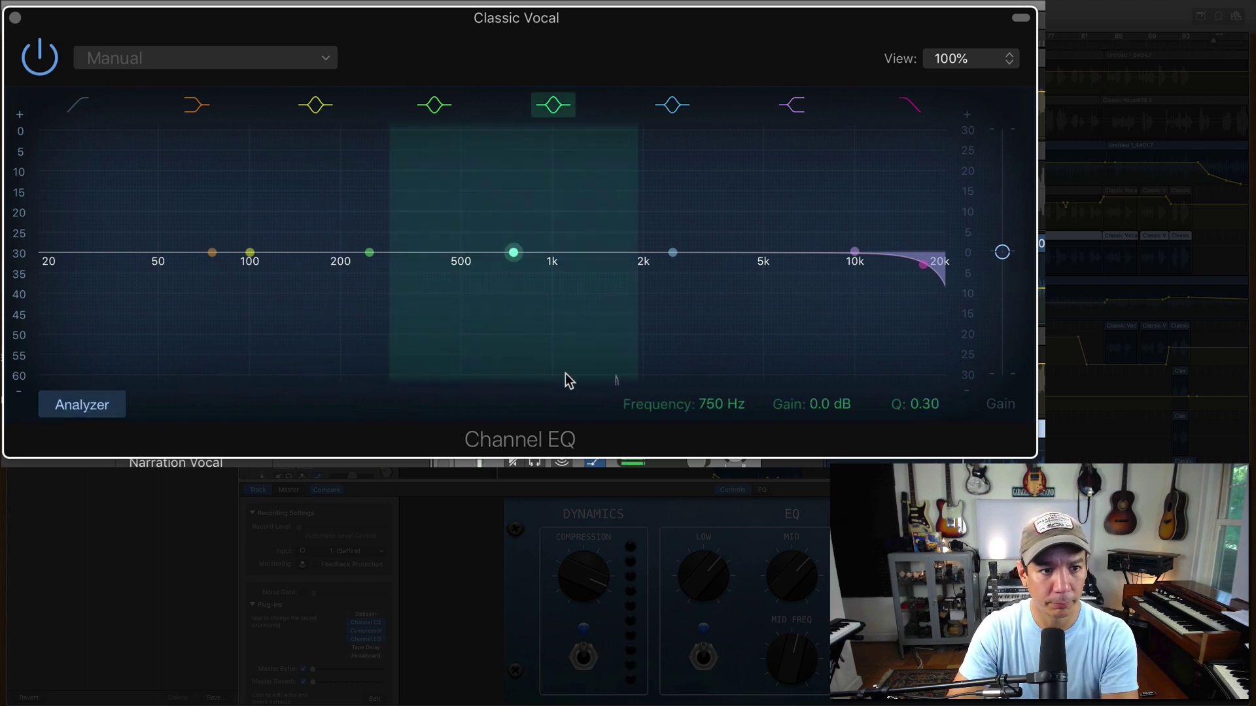
key("space")
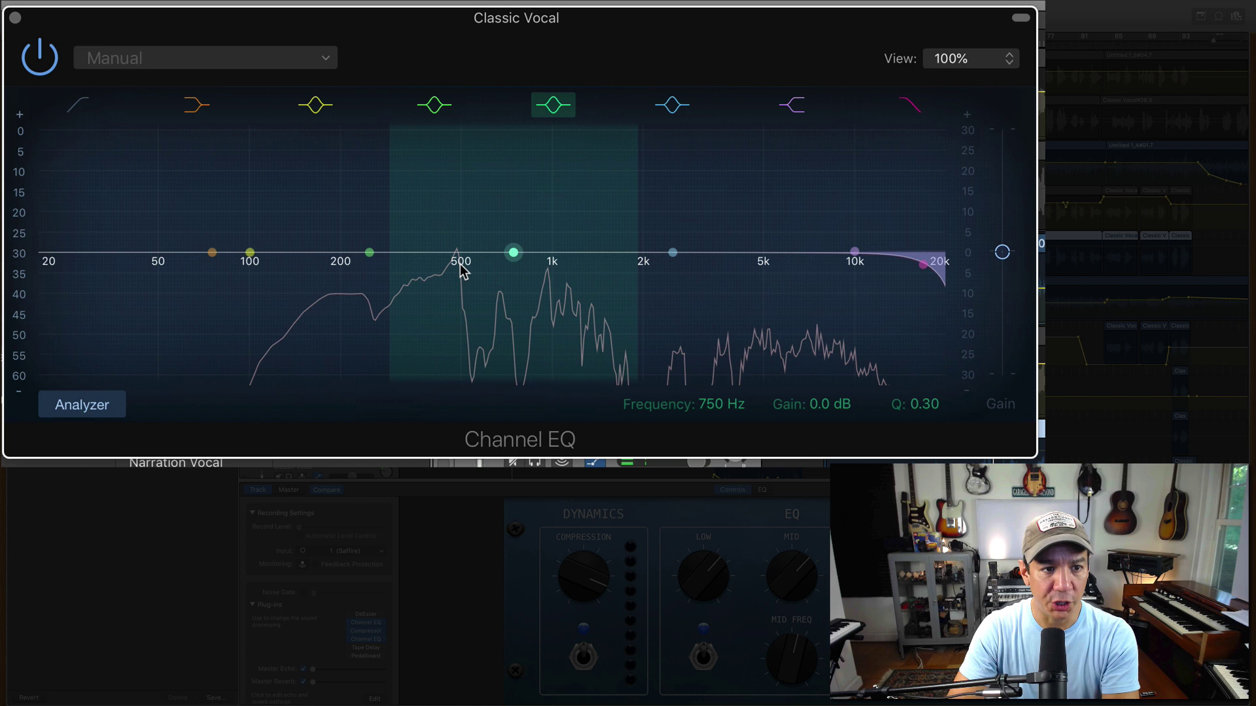
left_click_drag(515, 254, 454, 256)
key("super+z")
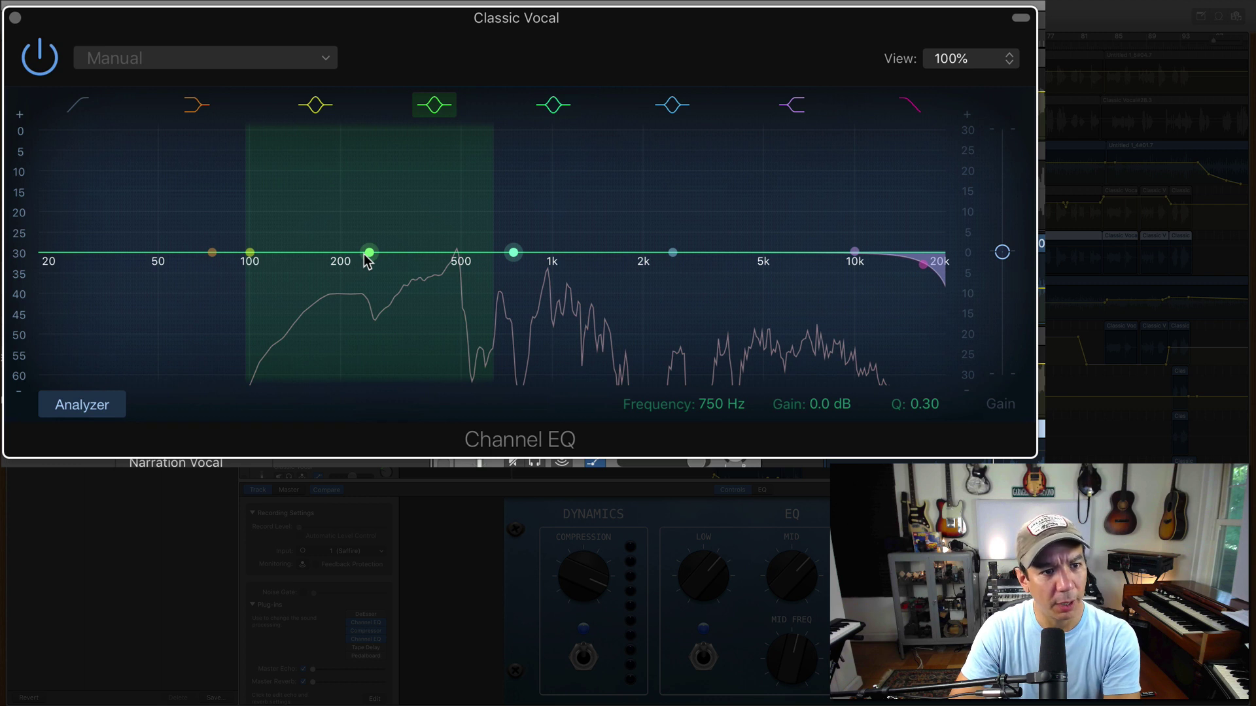
mouse_move(513, 252)
left_mouse_down()
mouse_move(458, 260)
mouse_move(458, 277)
left_mouse_up()
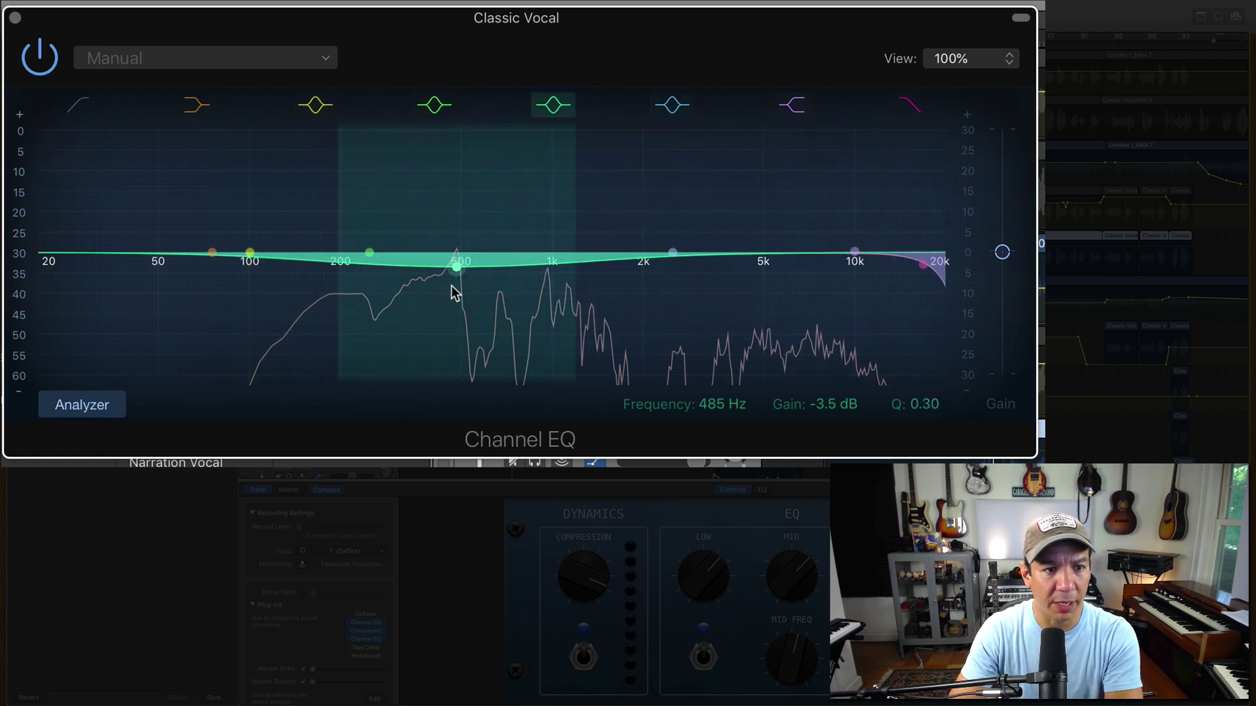
left_click_drag(456, 268, 451, 269)
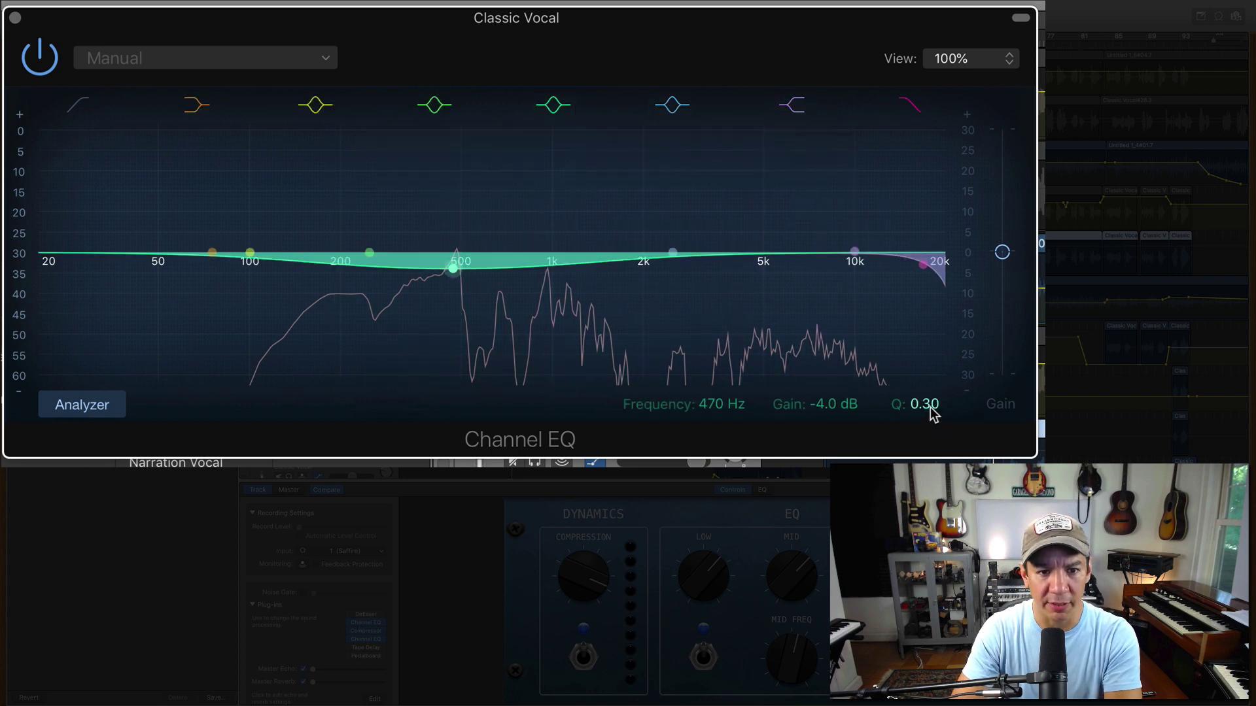
left_click_drag(930, 408, 929, 347)
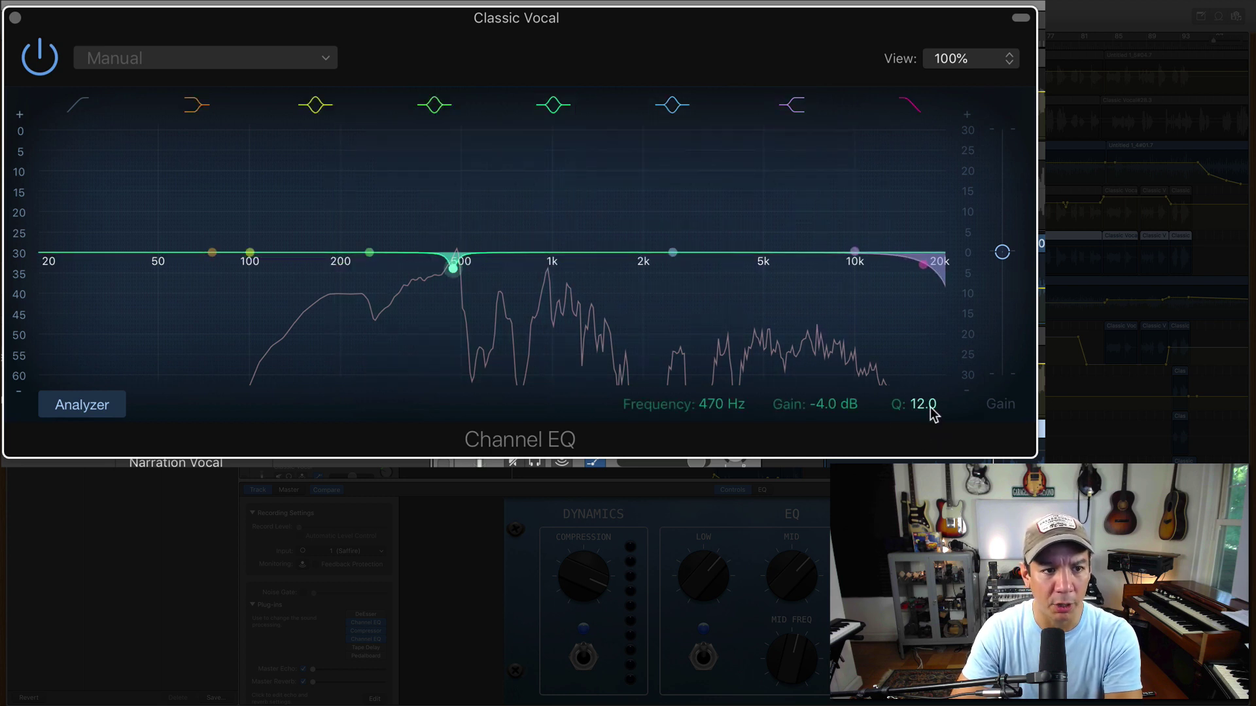
left_click_drag(453, 271, 454, 289)
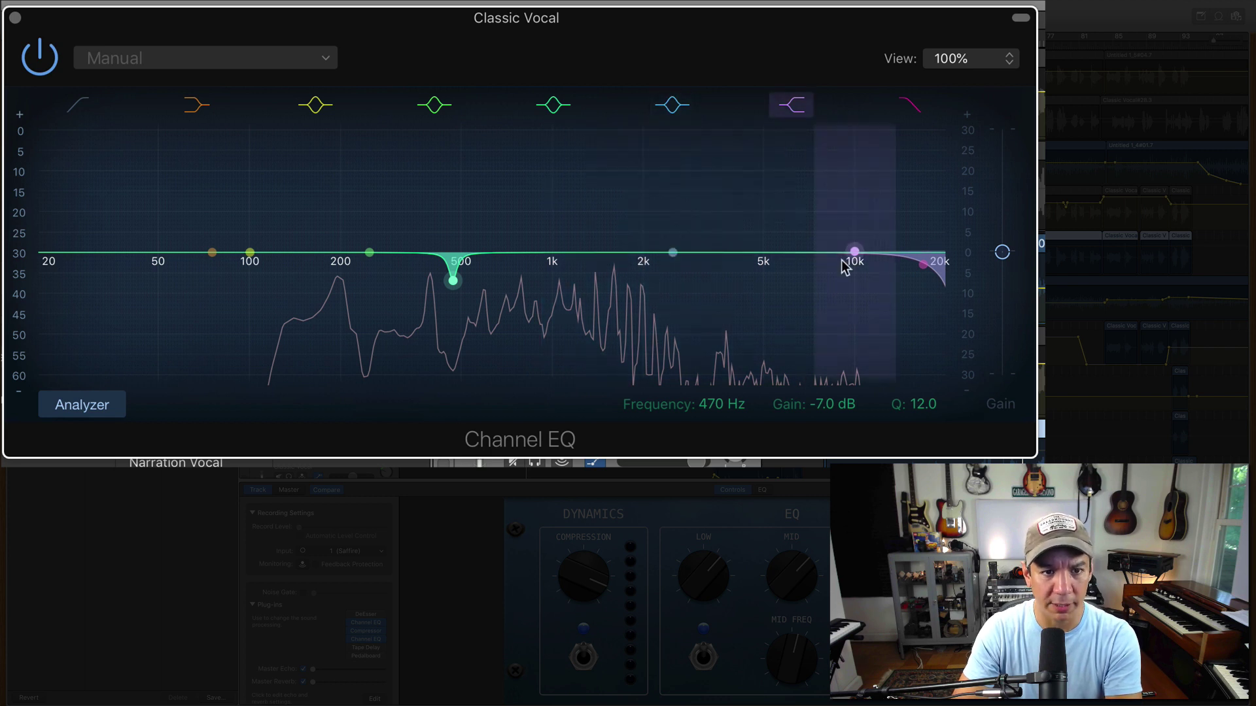
Step: Move the high band to about 4850 Hz with a gentle +2.0 dB boost
left_click_drag(854, 253, 765, 237)
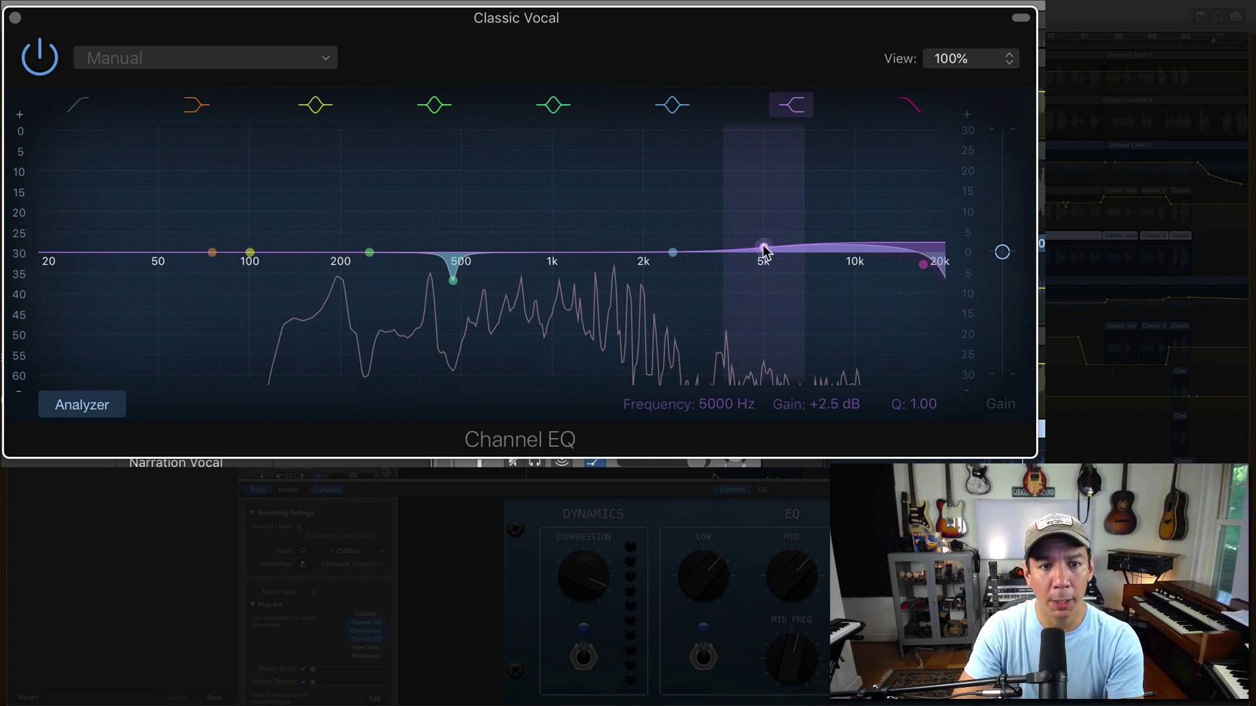
left_click_drag(765, 250, 760, 250)
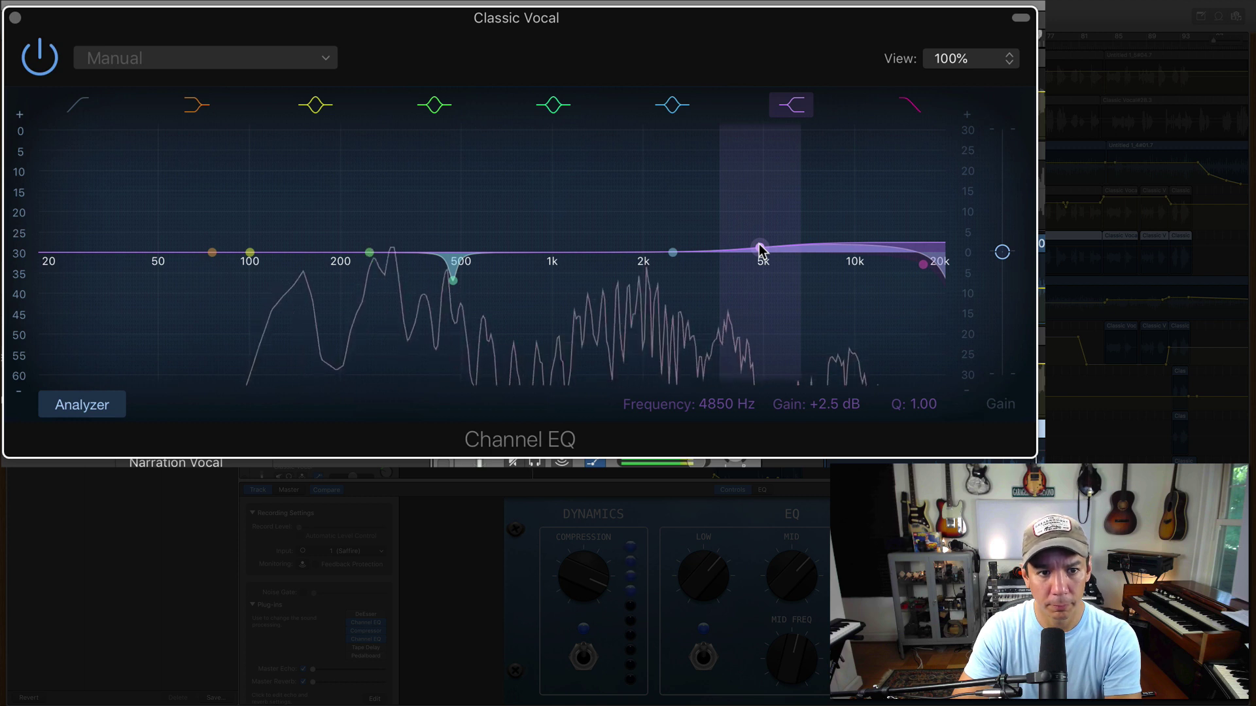
left_click_drag(758, 248, 759, 250)
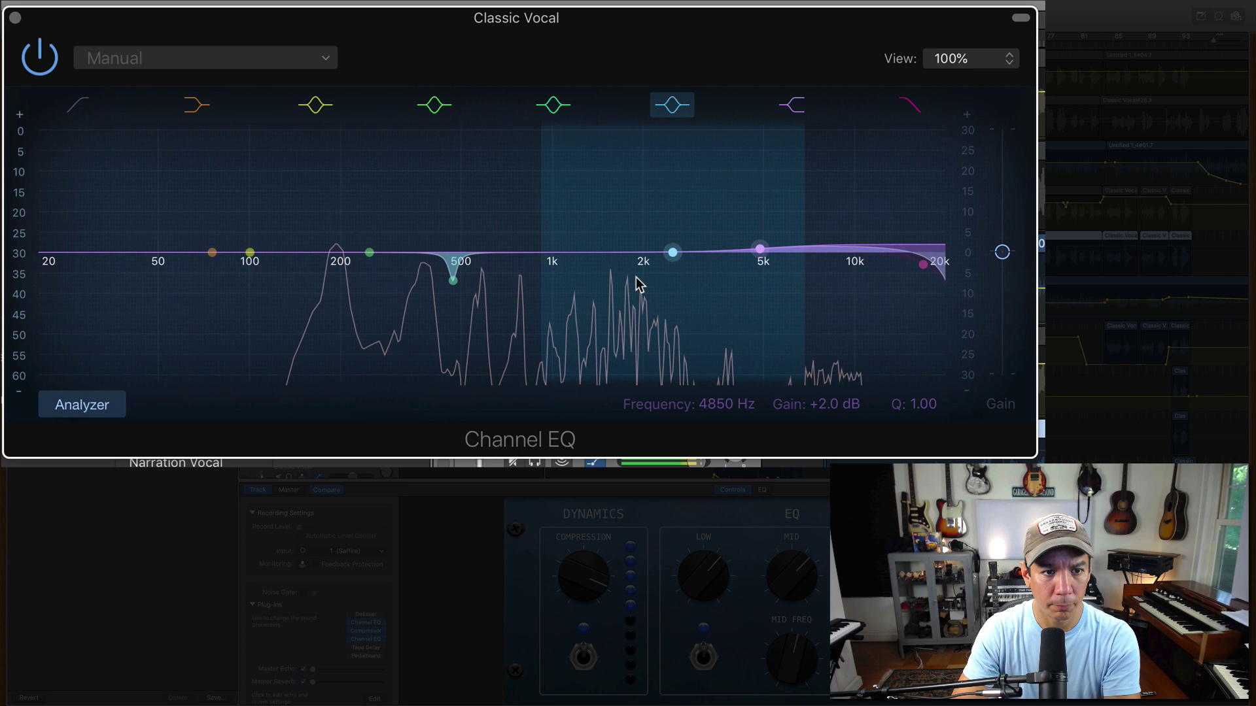
Step: Carve a narrow -4.5 dB notch near 1880 Hz with Q 7.30
left_click_drag(669, 254, 636, 267)
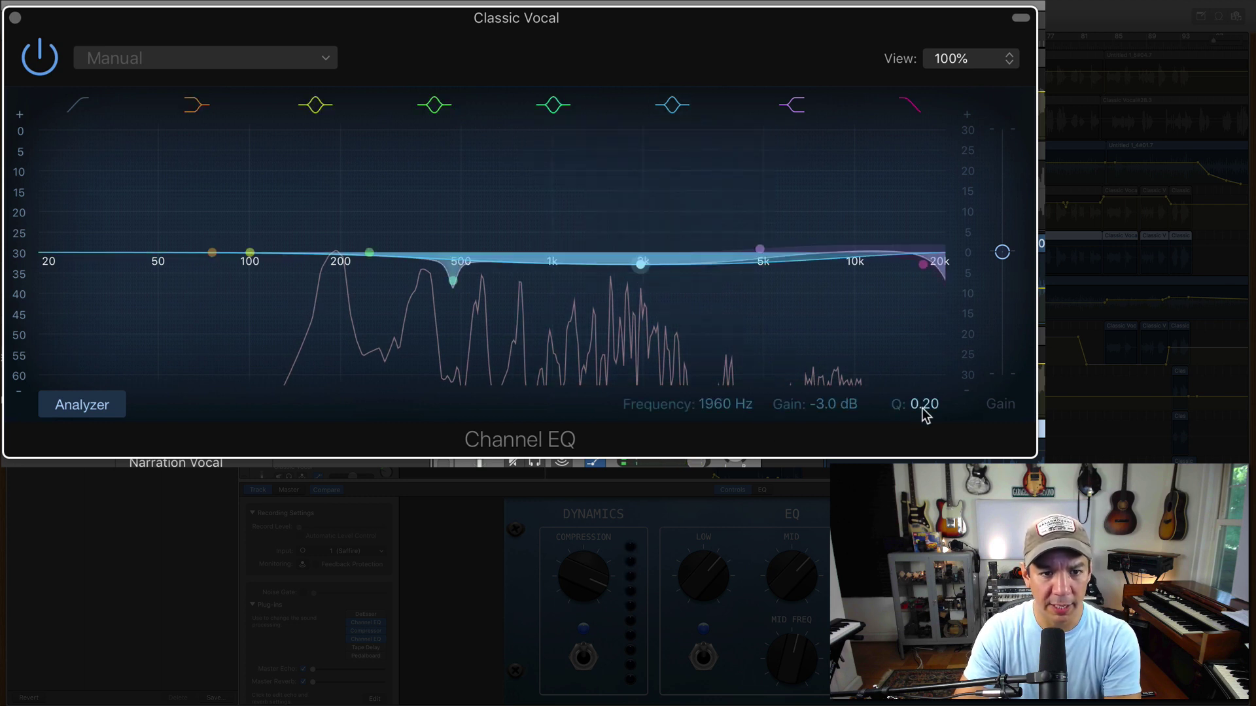
left_click_drag(923, 405, 924, 412)
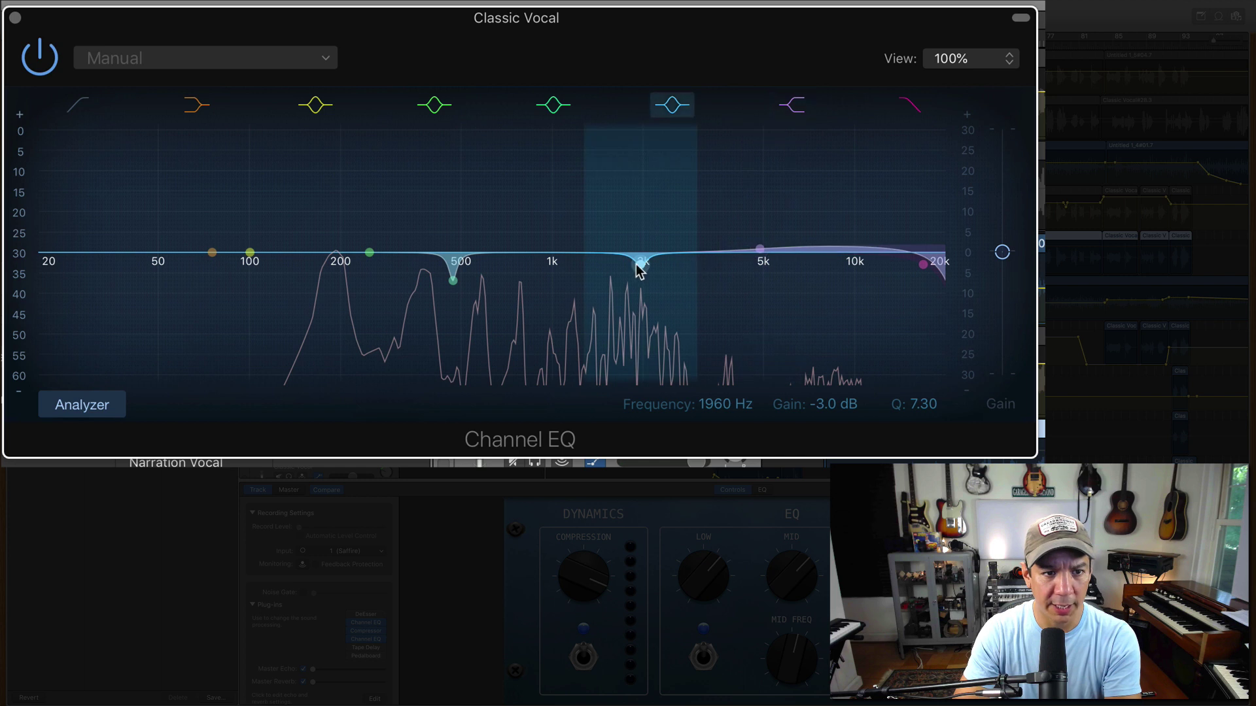
left_click_drag(639, 272, 639, 276)
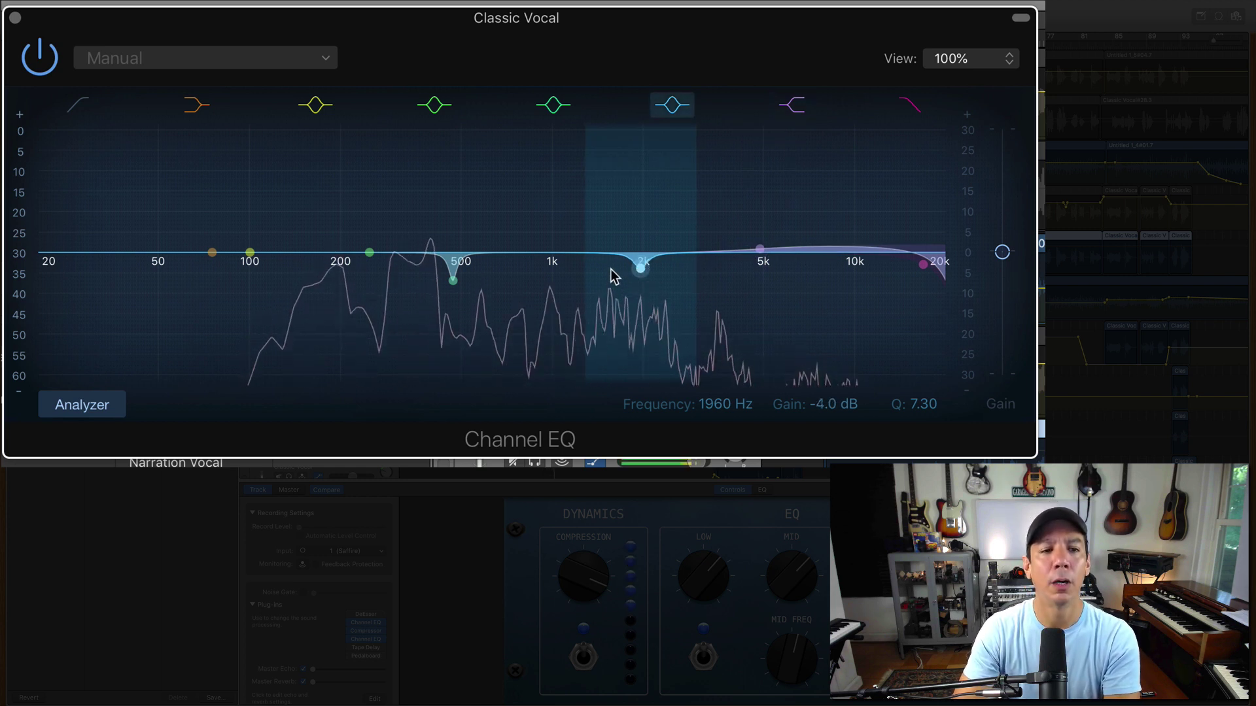
left_click_drag(639, 273, 633, 277)
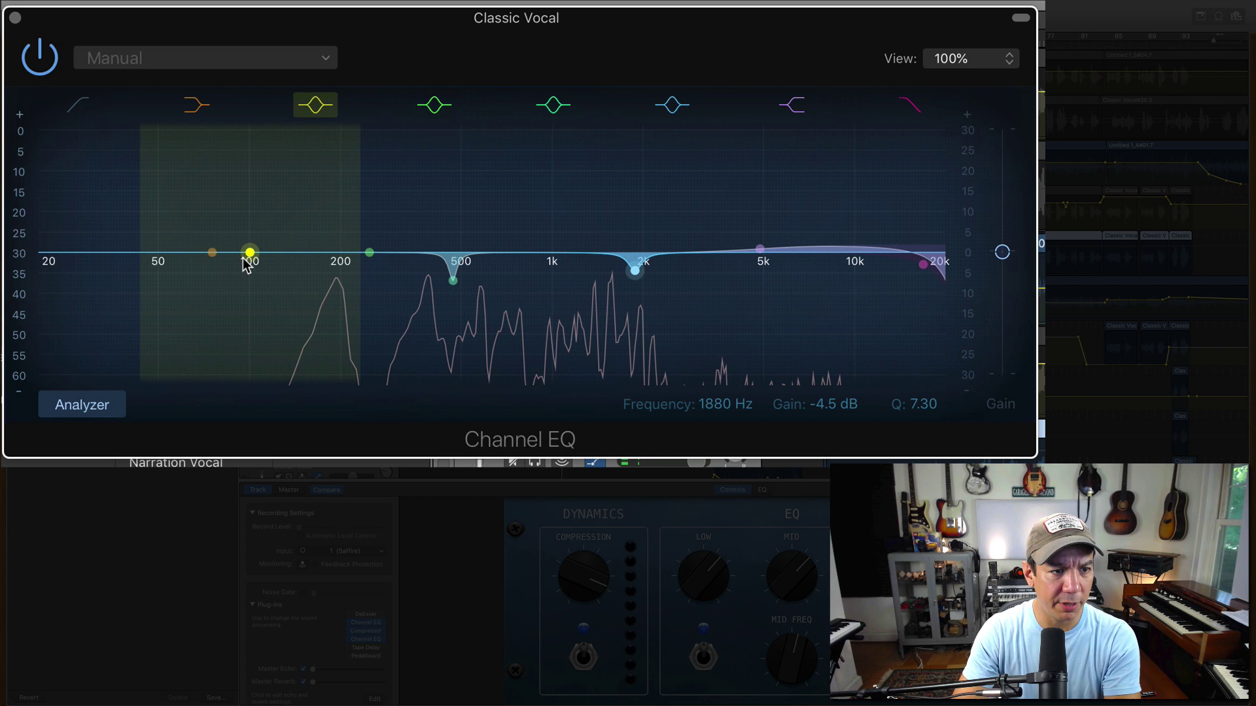
Step: Set the low band near 106 Hz almost flat and add a narrower -2.5 dB cut at 196 Hz
mouse_move(264, 274)
left_mouse_down()
mouse_move(256, 269)
mouse_move(303, 269)
mouse_move(258, 270)
left_mouse_up()
left_click_drag(369, 253, 338, 274)
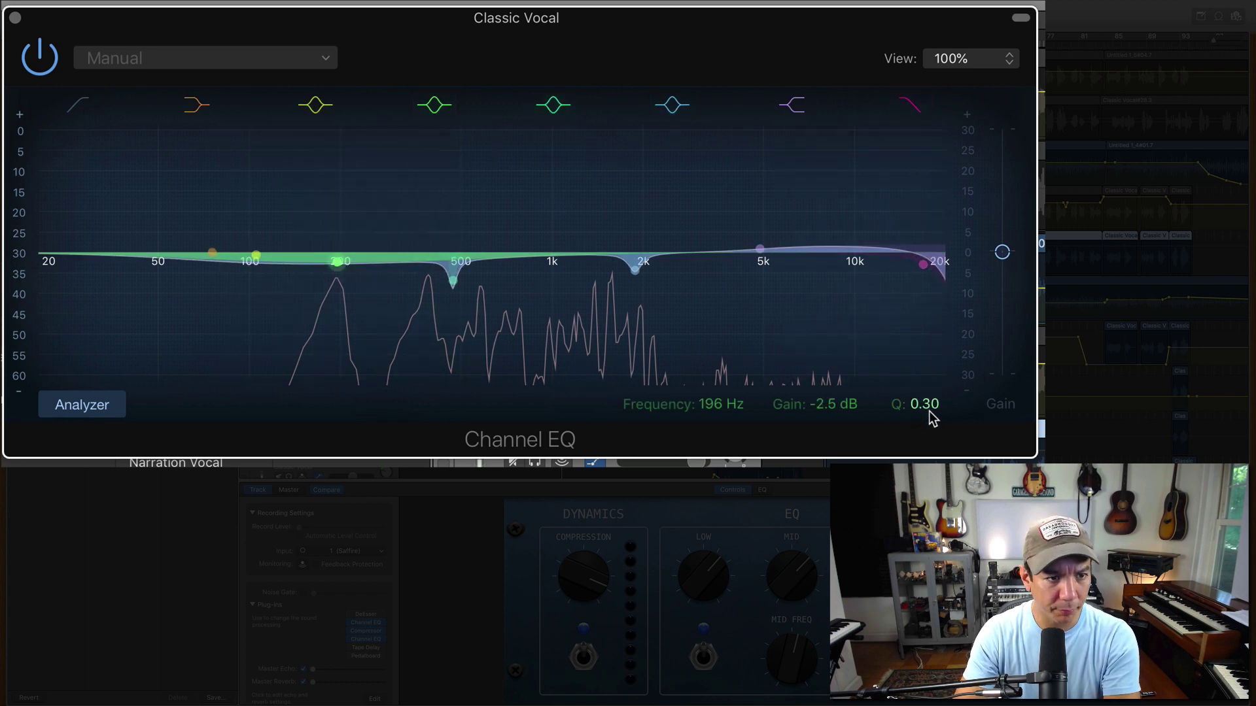
mouse_move(929, 407)
left_mouse_down()
mouse_move(929, 367)
mouse_move(928, 414)
left_mouse_up()
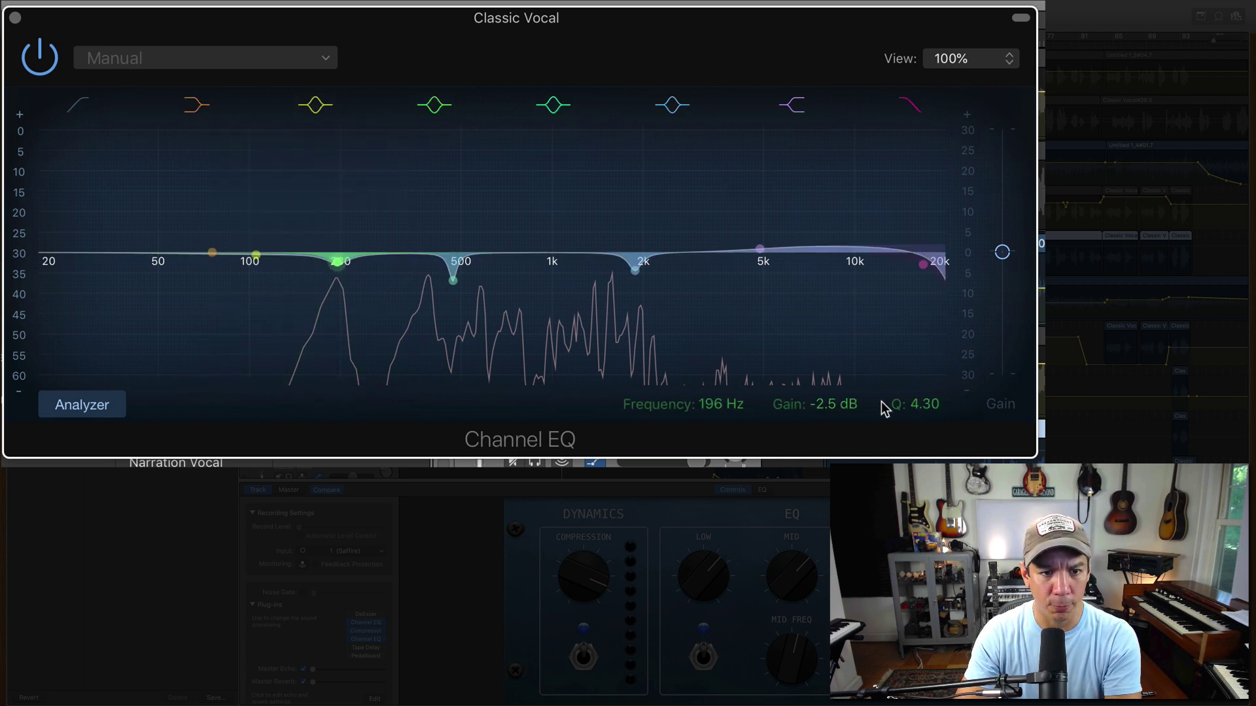
scroll(913, 410, "up", 2)
scroll(913, 410, "down", 6)
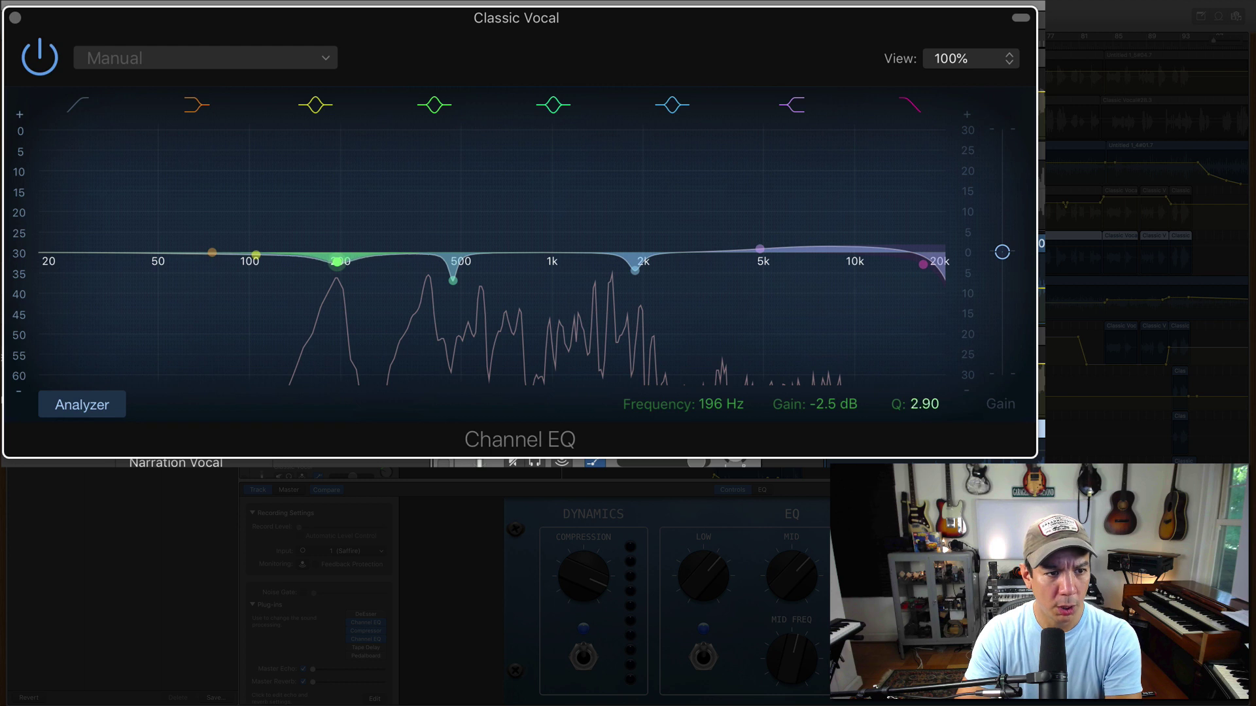
scroll(913, 412, "up", 2)
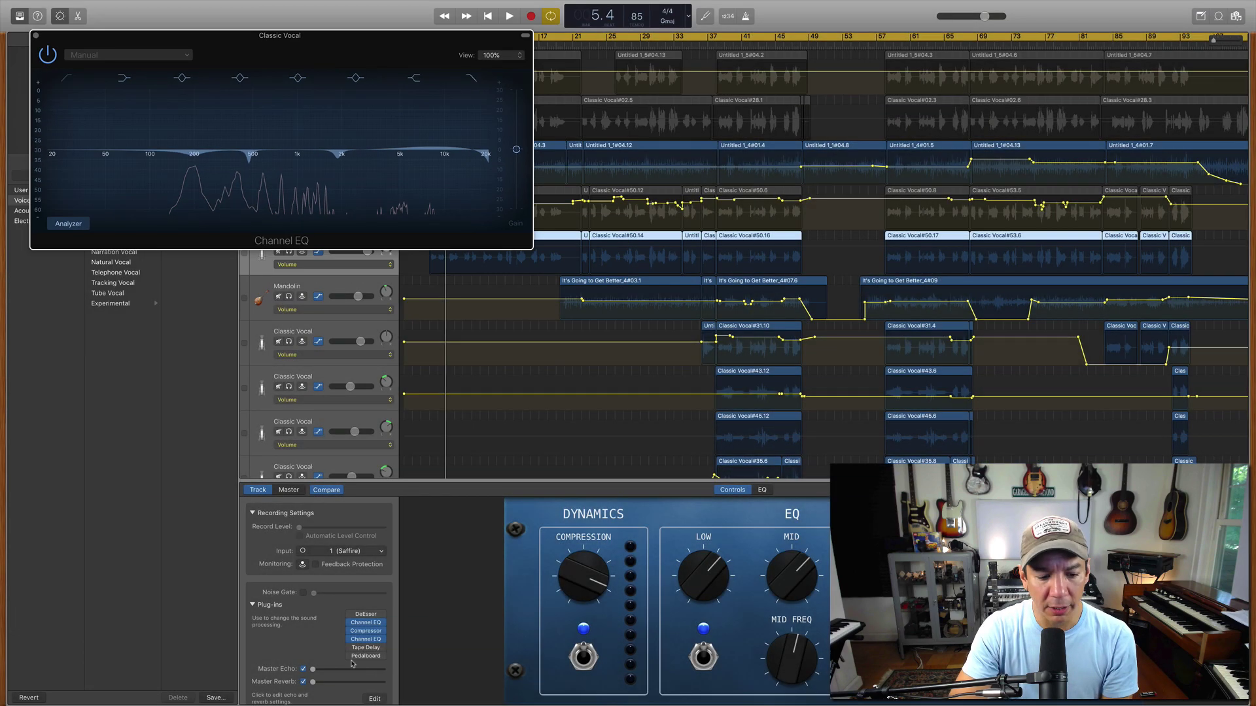
Step: Bring up the Tape Delay plug-in, enlarge its window, and set its wet level to about 16%
left_click(365, 649)
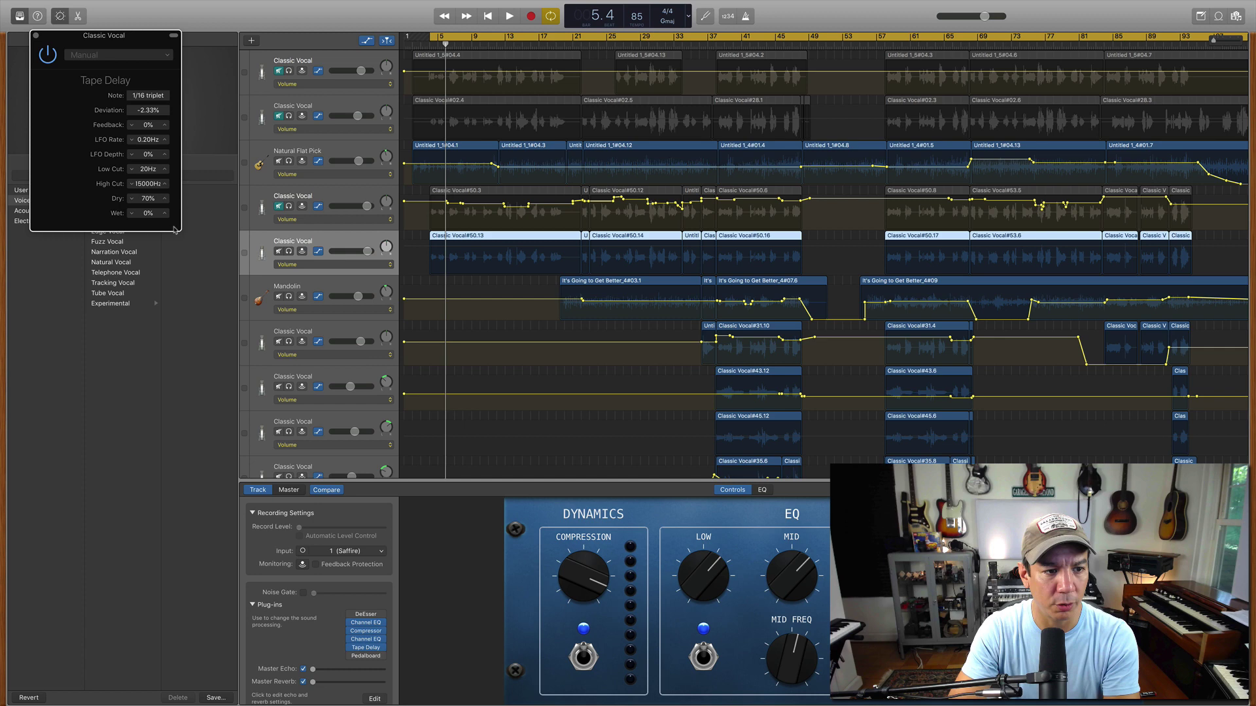
left_click_drag(175, 227, 249, 234)
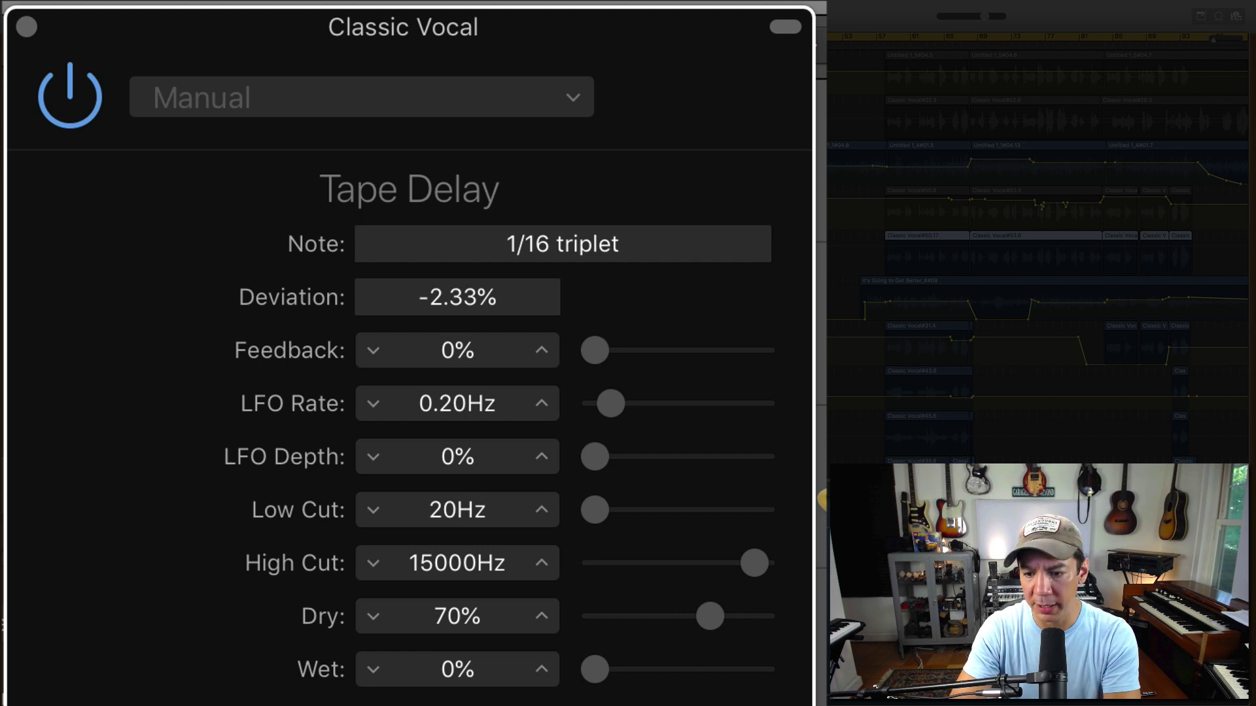
left_click_drag(458, 669, 457, 658)
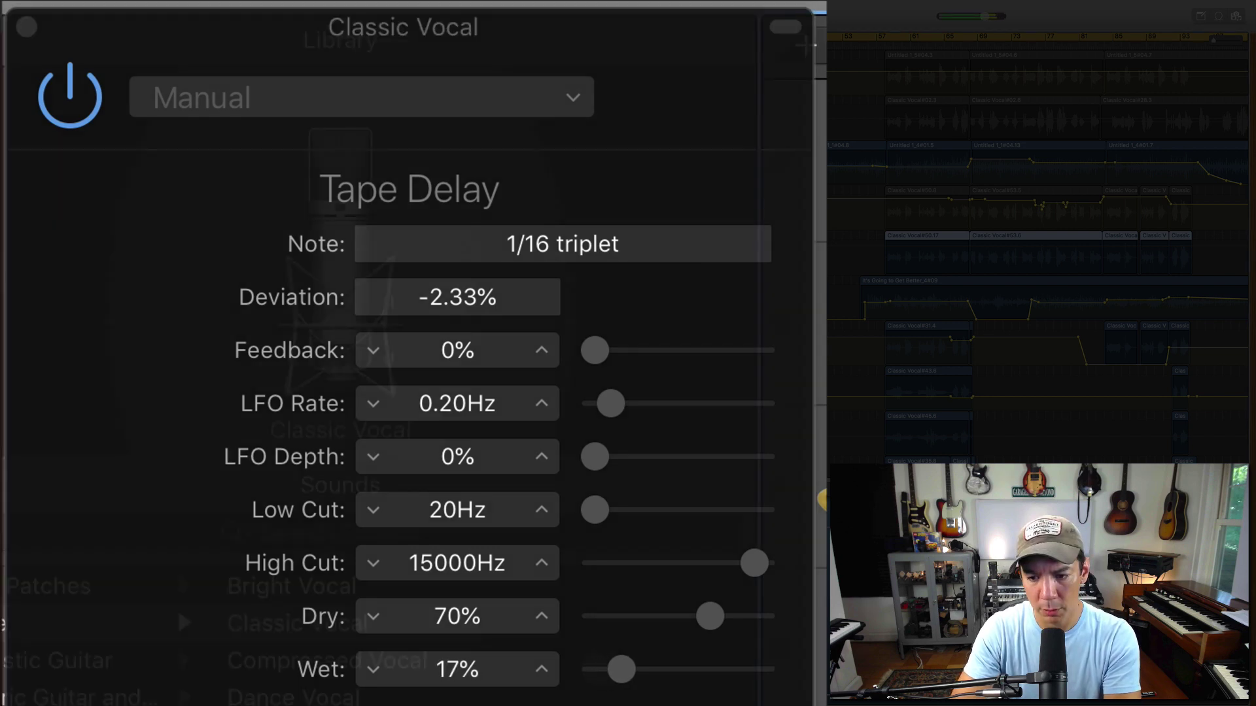
left_click_drag(457, 658, 458, 663)
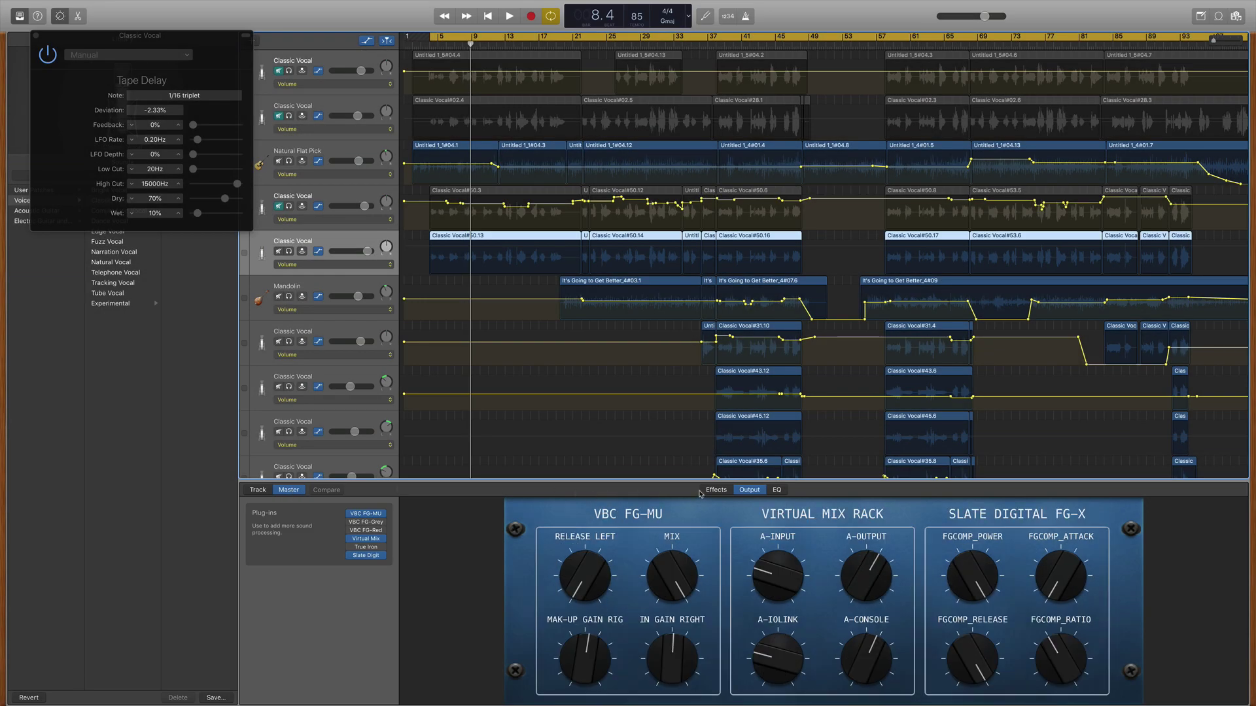
Step: Audition the vocal while raising, then pulling back the Master Echo to a moderate level
left_click(715, 490)
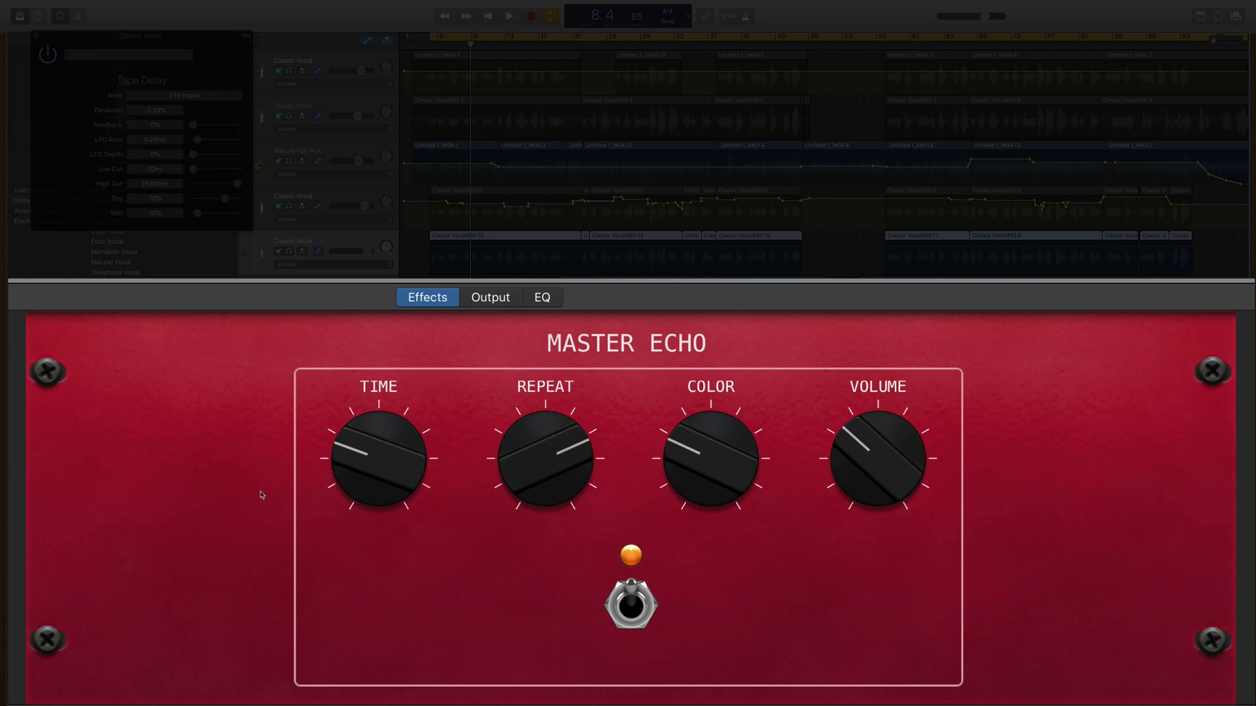
key("Up")
key("space")
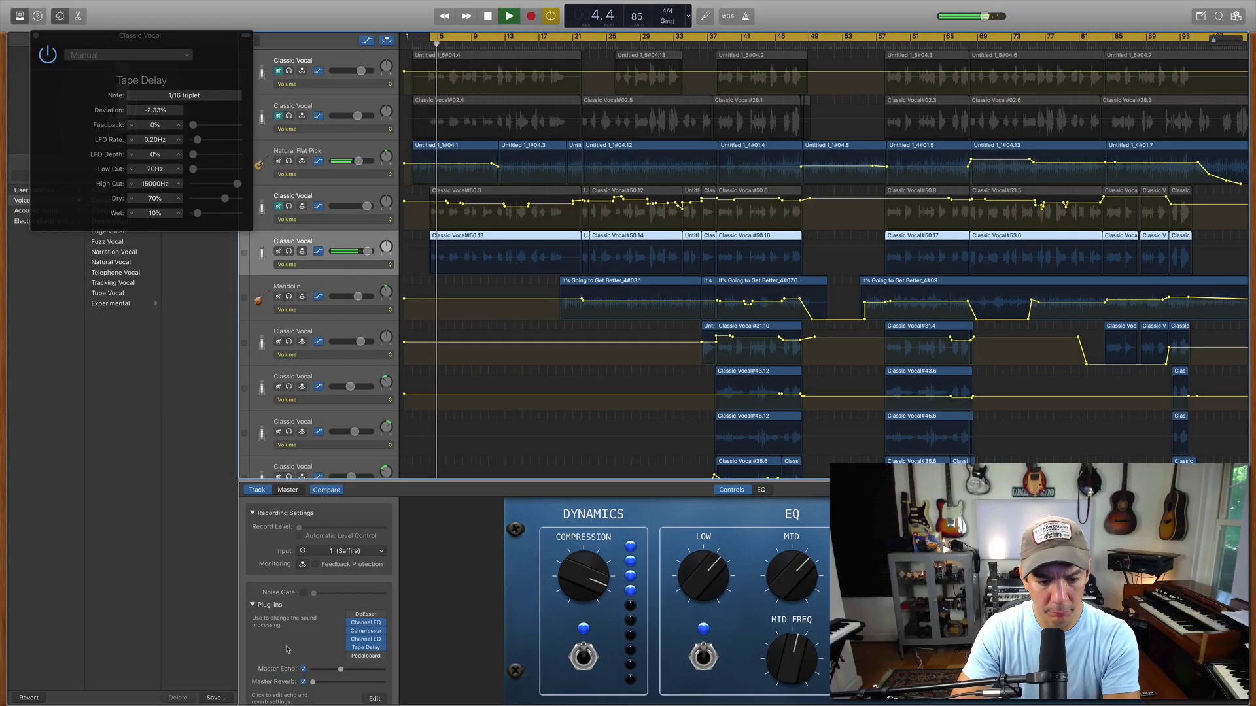
key("space")
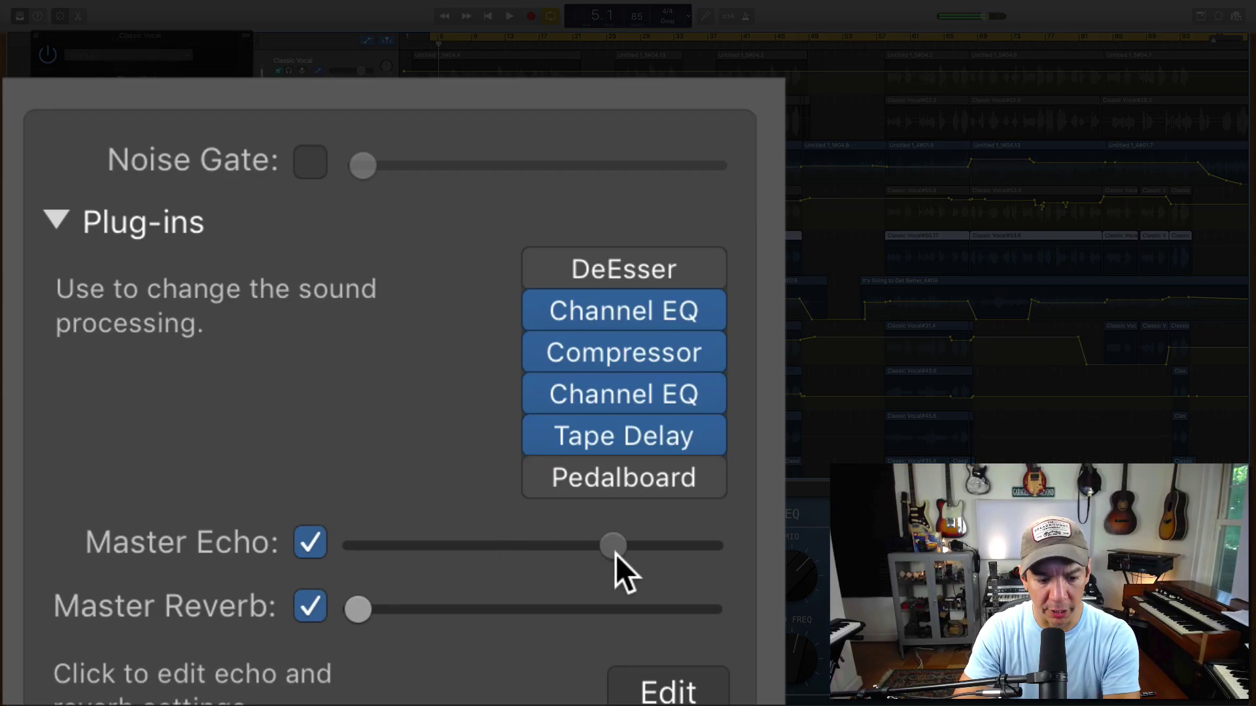
left_click_drag(615, 554, 621, 552)
key("space")
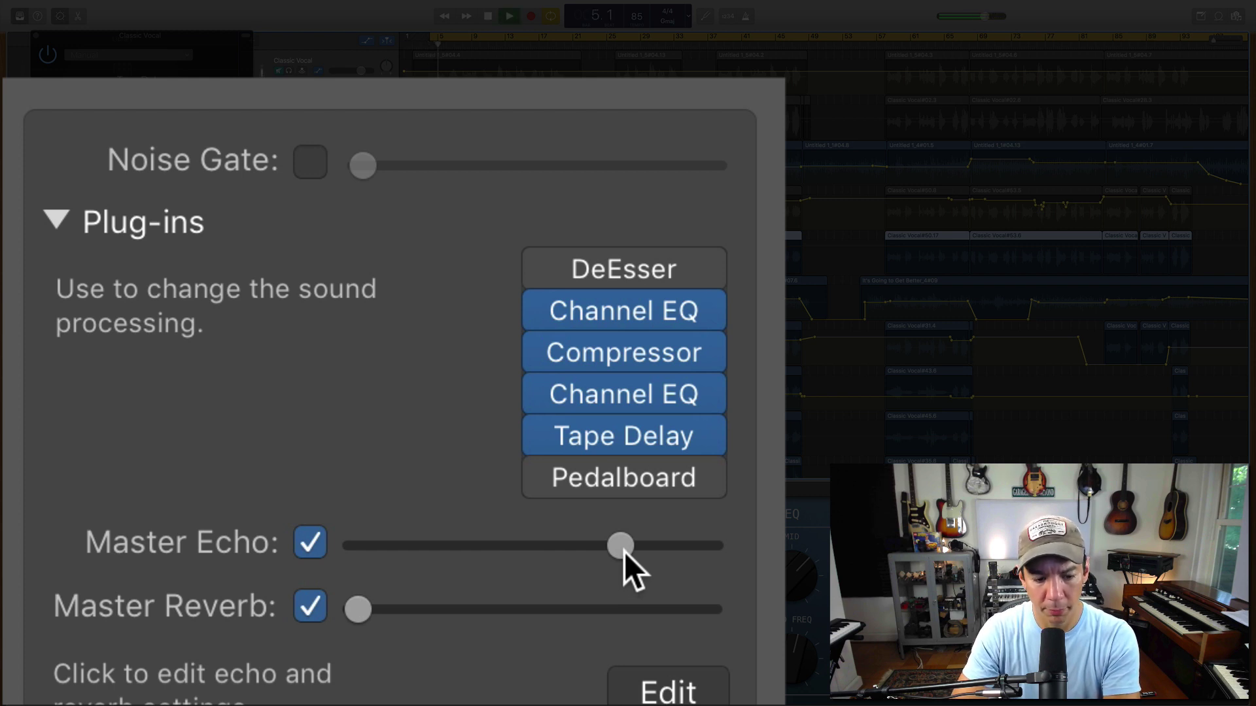
key("space")
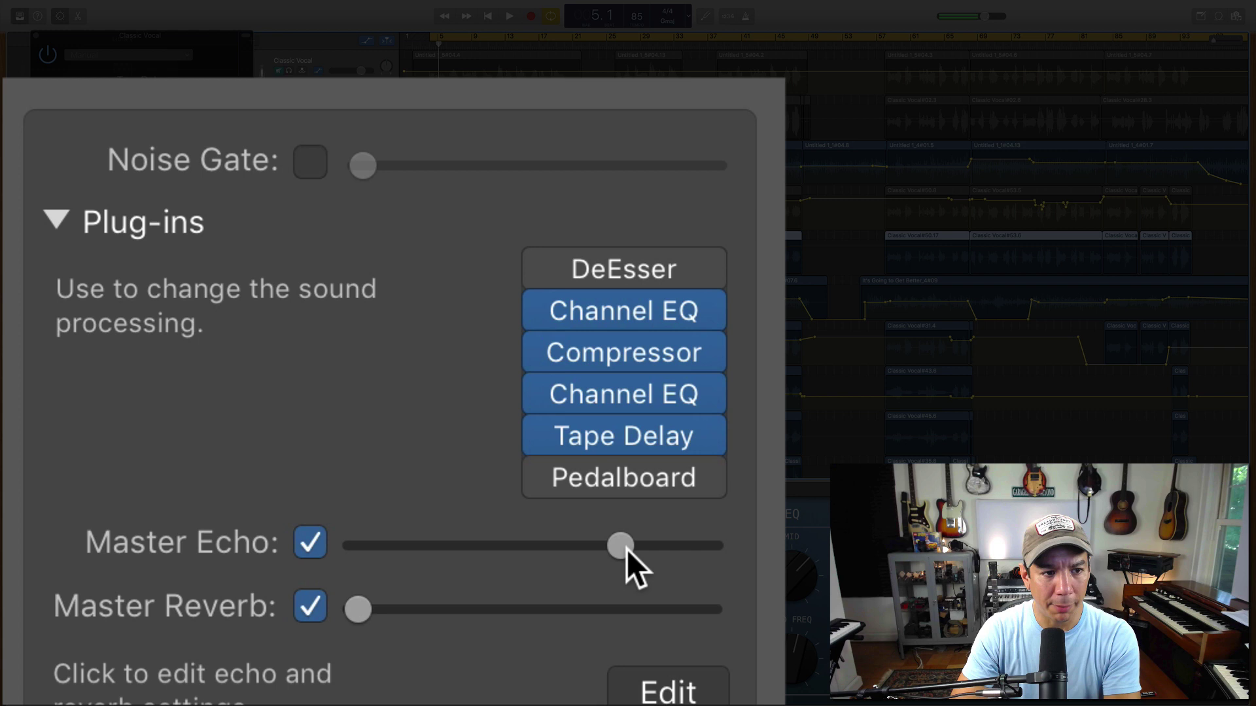
left_click_drag(627, 552, 482, 556)
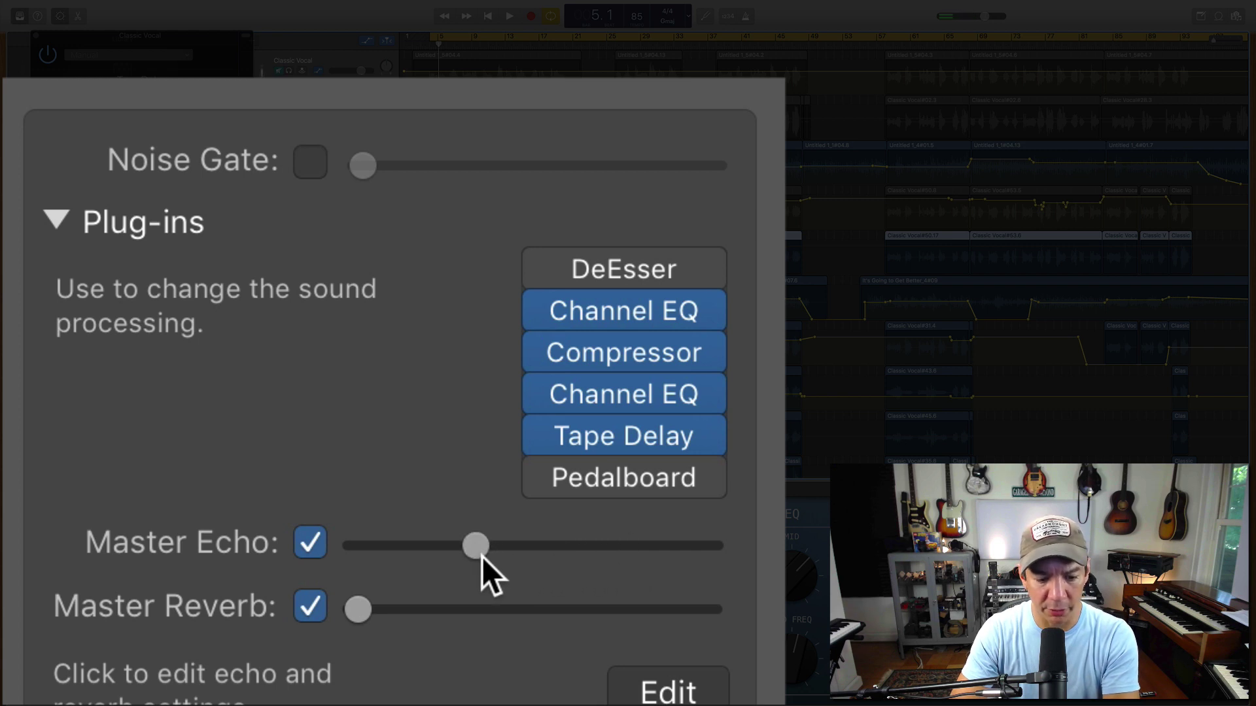
key("space")
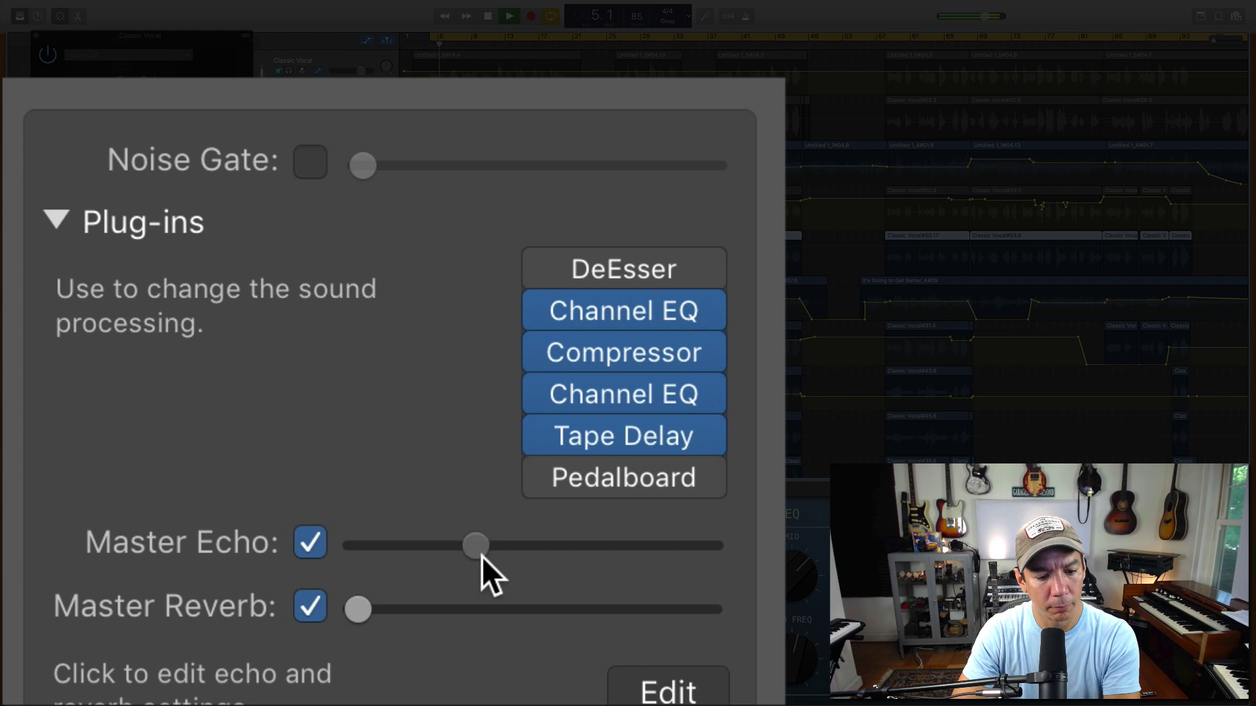
left_click_drag(485, 555, 529, 556)
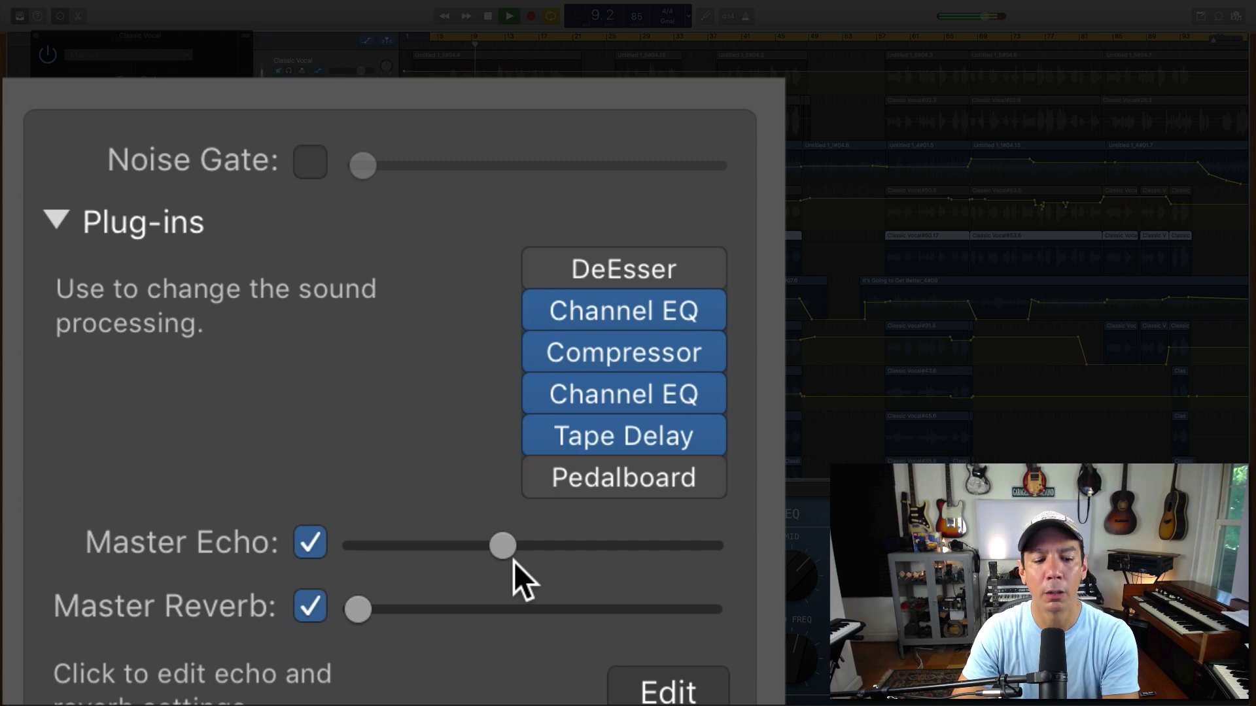
key("space")
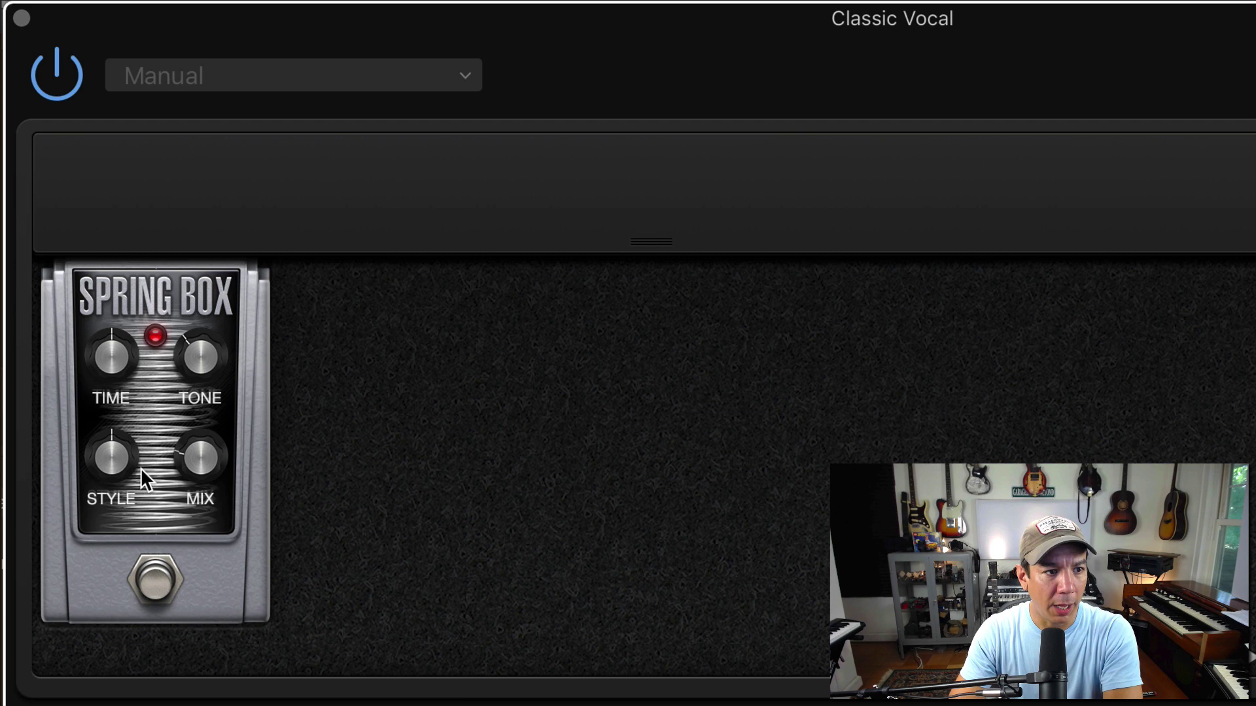
Step: Switch the Spring Box pedal to Resonant style with its mix at 36
mouse_move(68, 190)
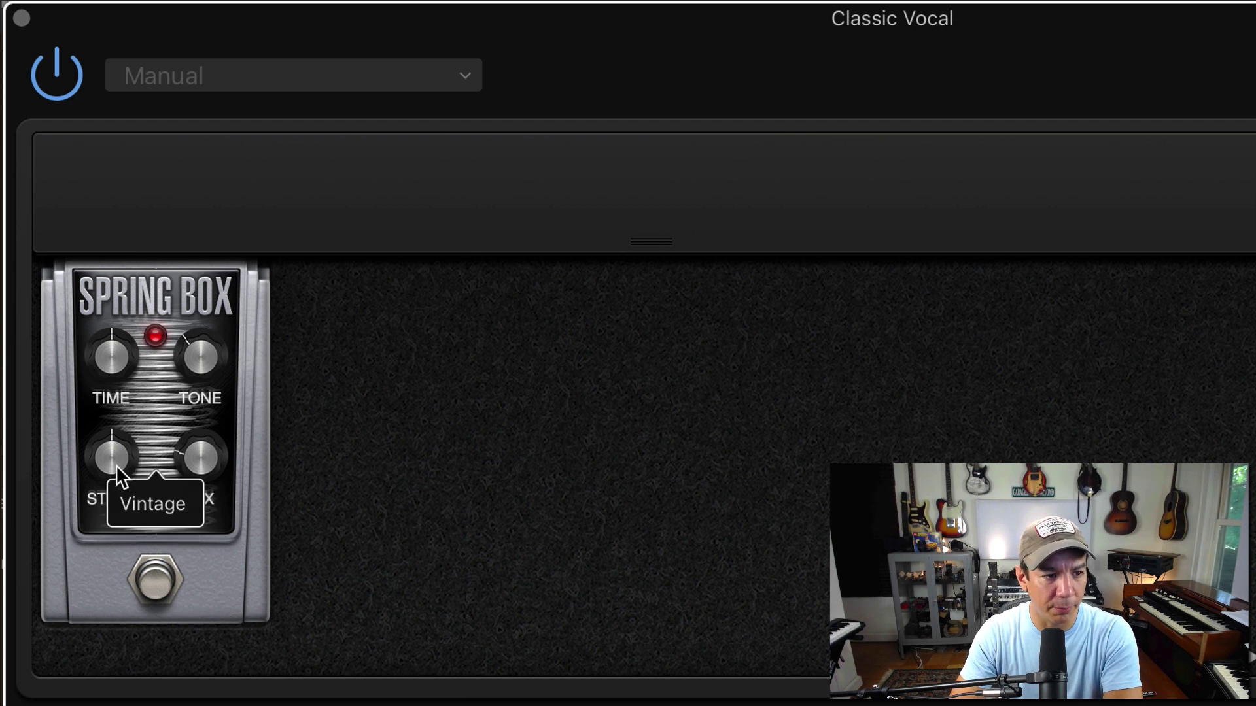
left_click_drag(117, 467, 108, 527)
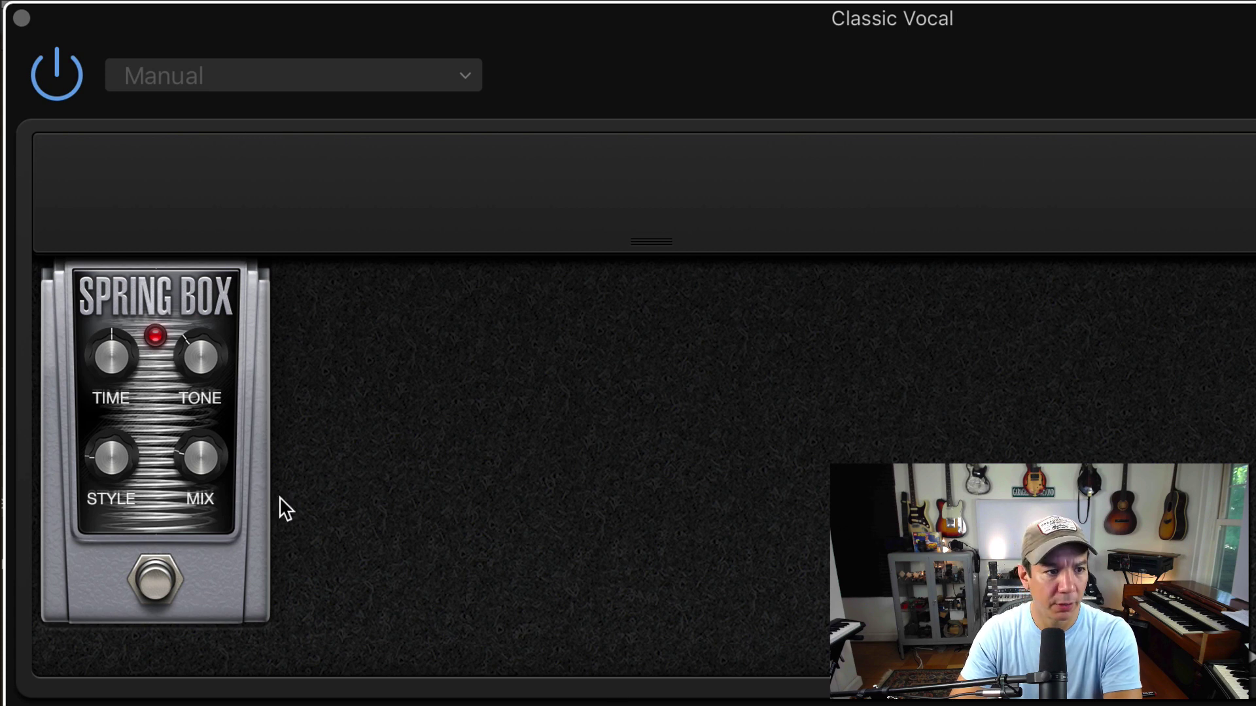
mouse_move(200, 460)
left_click_drag(197, 451, 196, 431)
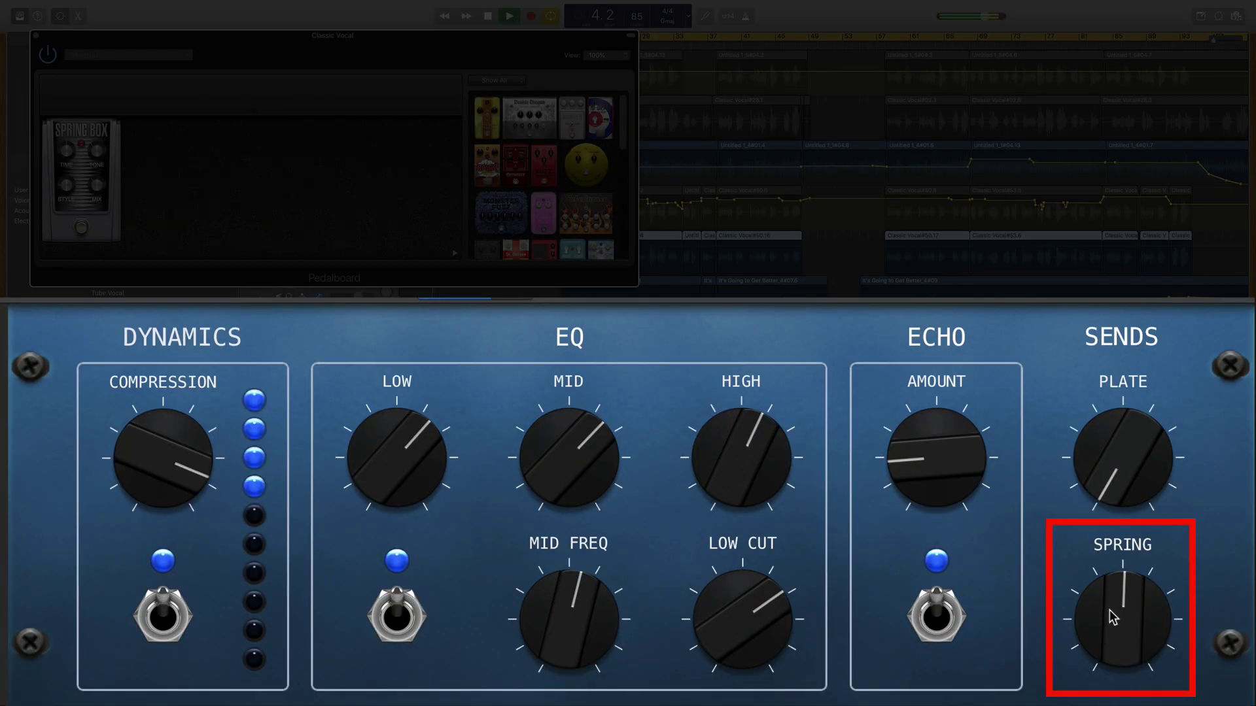
Step: Turn the vocal's Spring reverb send to just under halfway and stop playback
left_click_drag(1109, 609, 1099, 462)
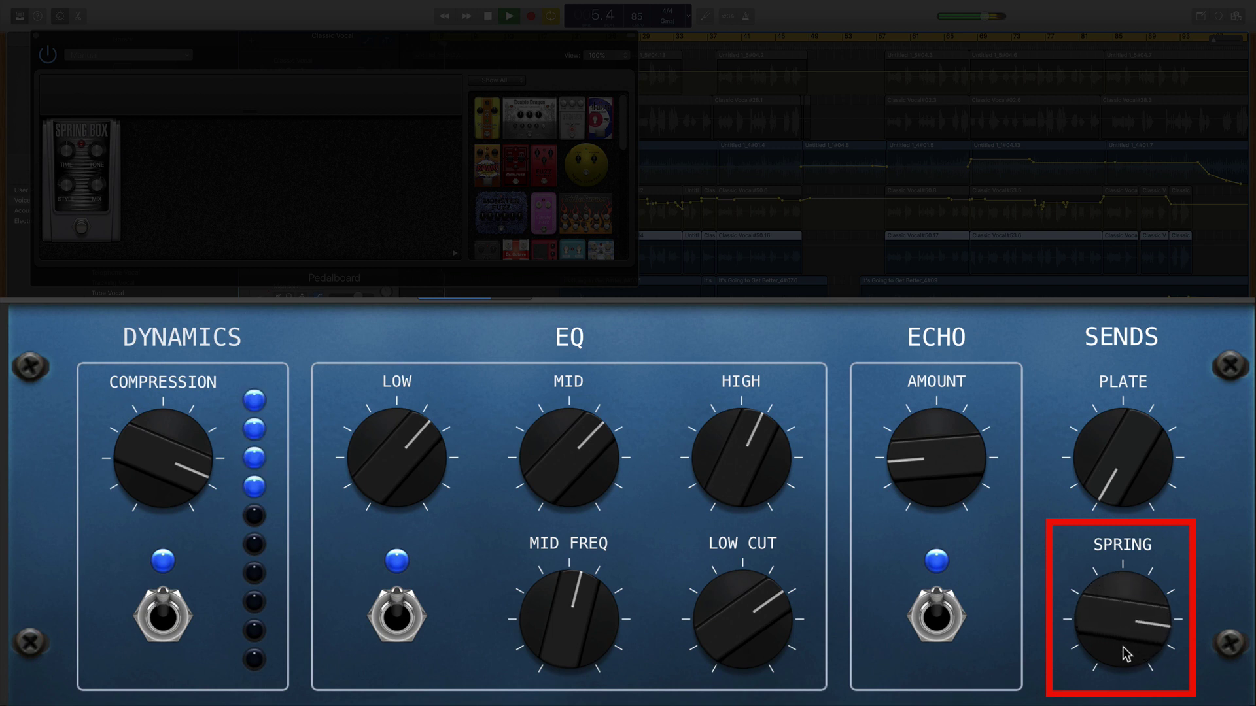
left_click_drag(1126, 654, 1122, 705)
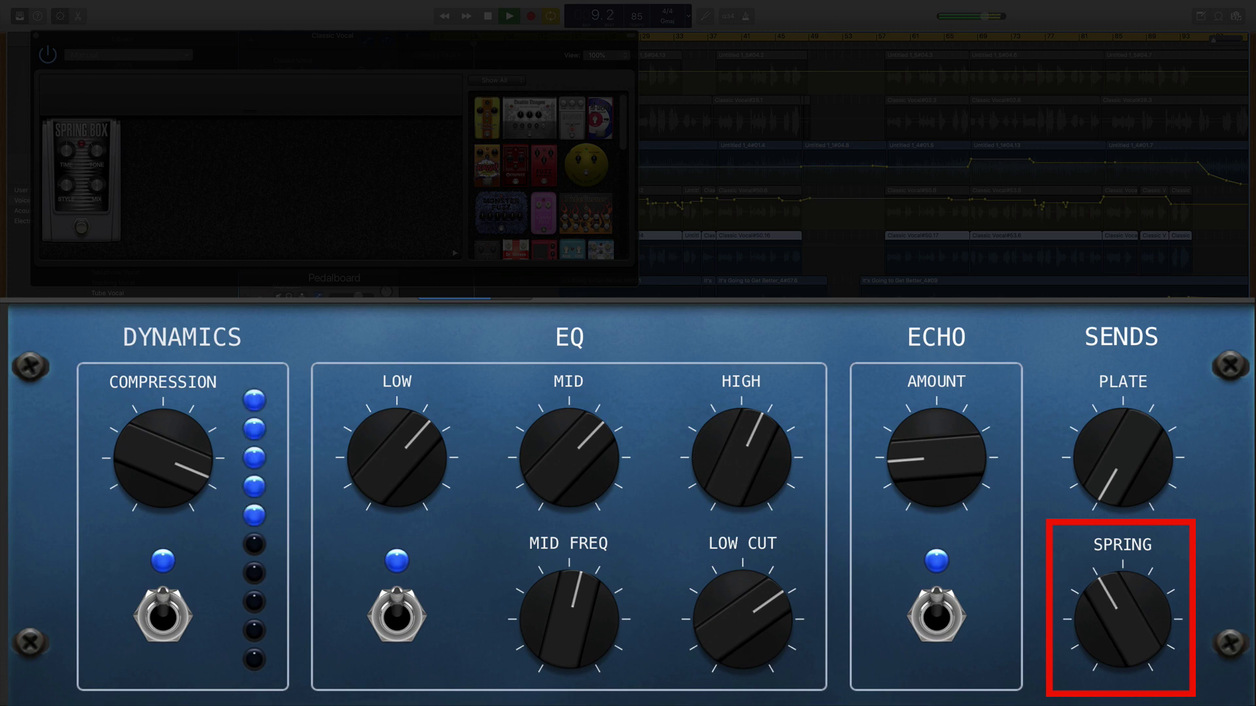
key("space")
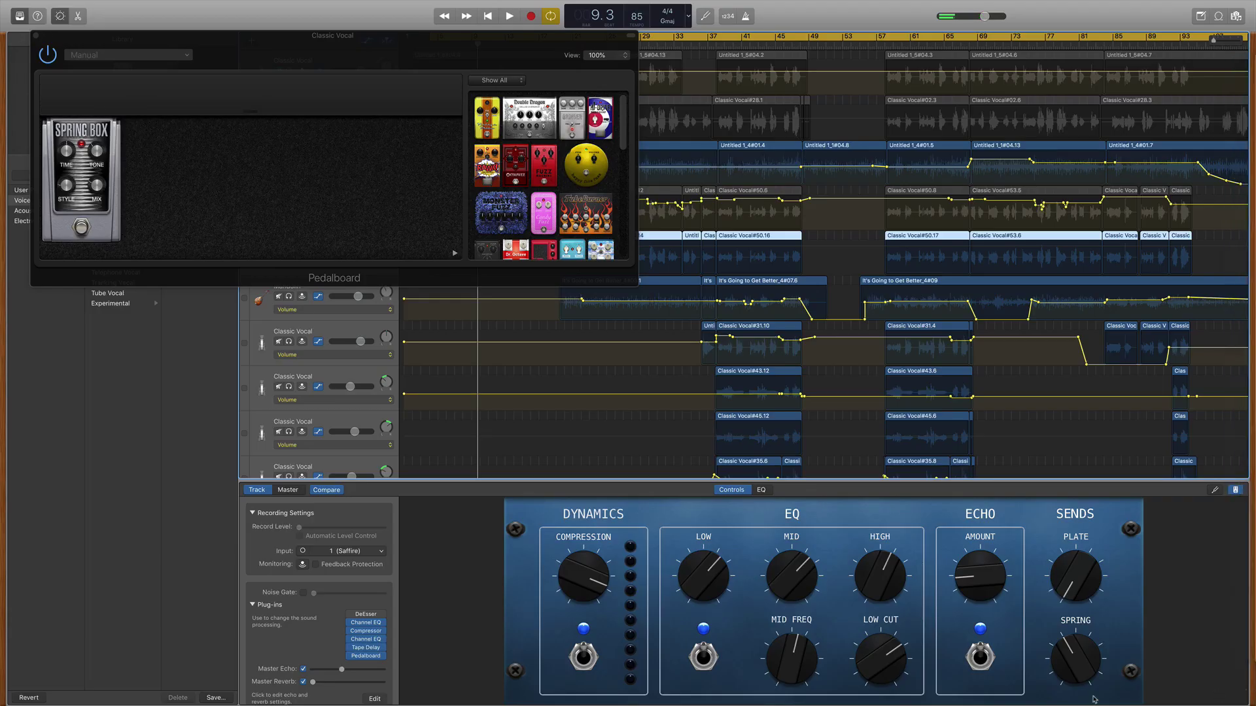
Step: Close the Pedalboard and show the Classic Vocal's track settings in the audio editor
left_click(37, 38)
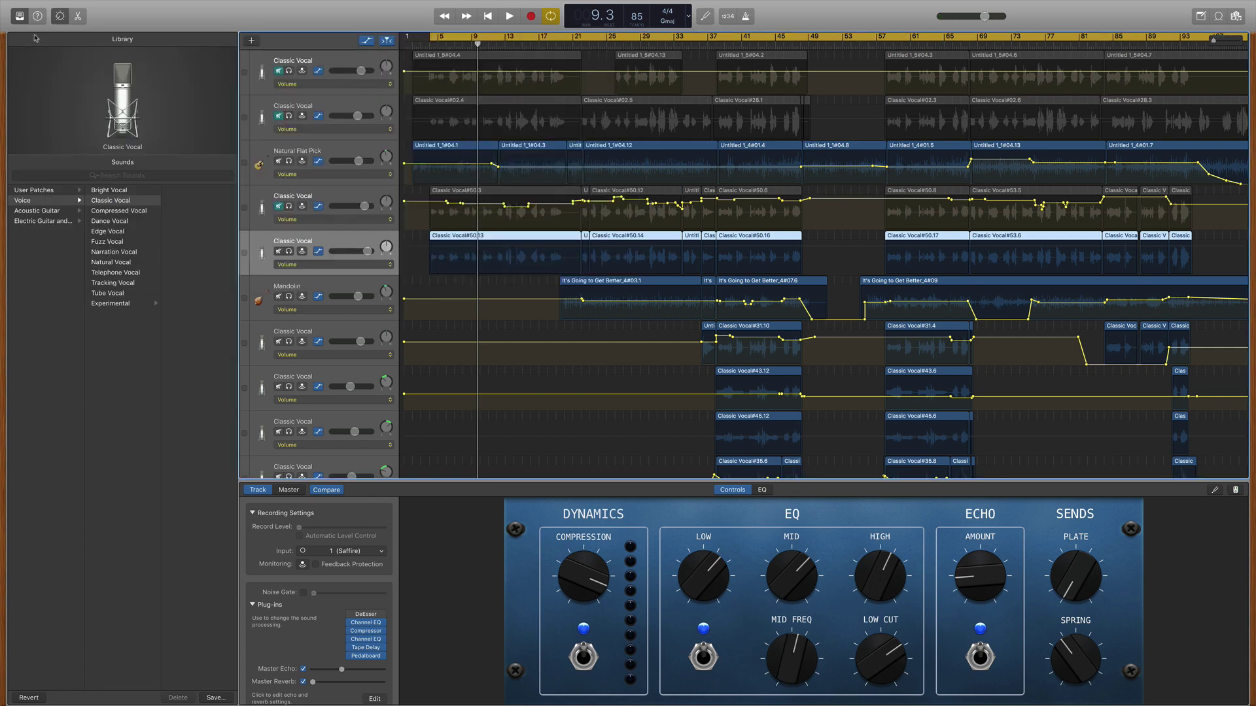
left_click(79, 15)
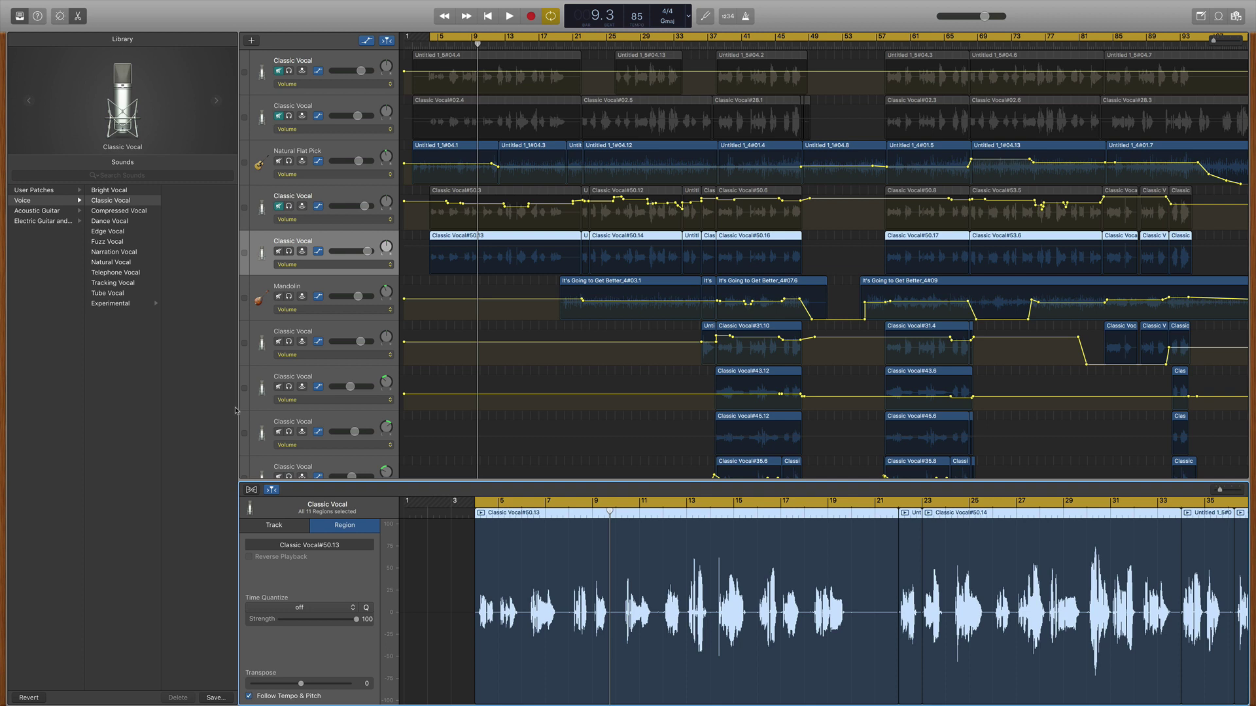
left_click(272, 526)
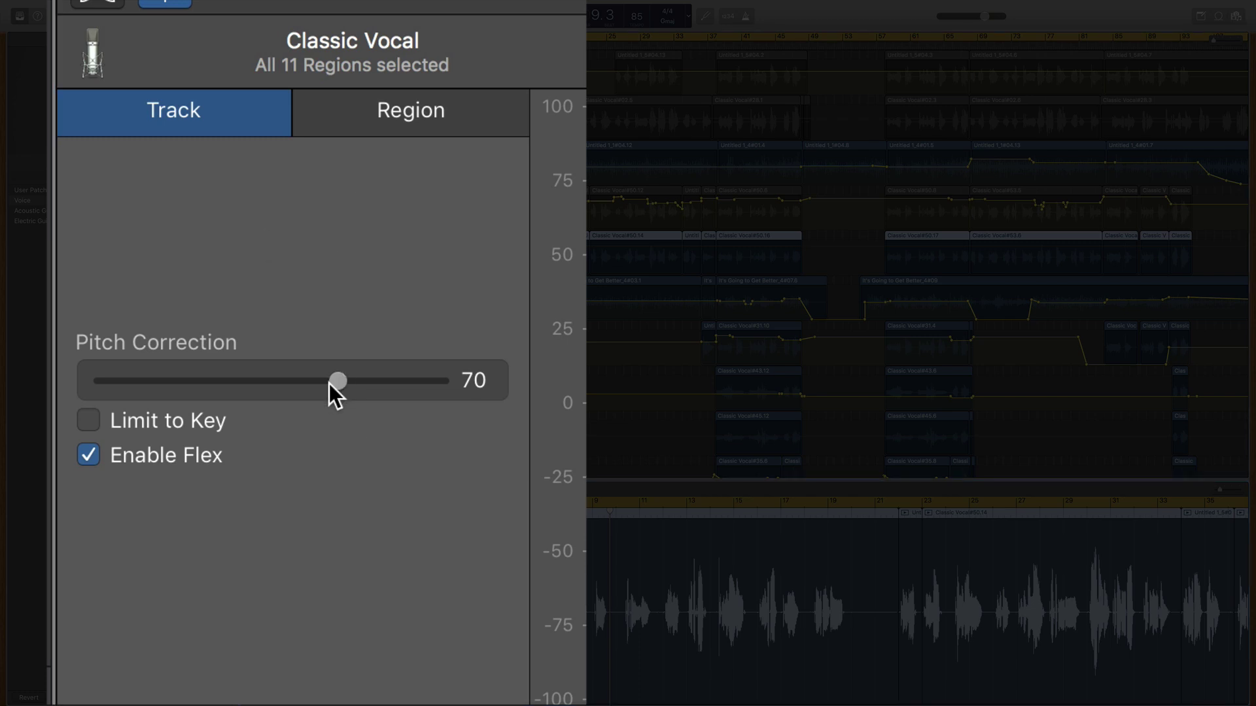
Step: Set the pitch correction strength to 70 across all 11 vocal regions
mouse_move(338, 381)
left_mouse_down()
mouse_move(106, 382)
mouse_move(344, 381)
left_mouse_up()
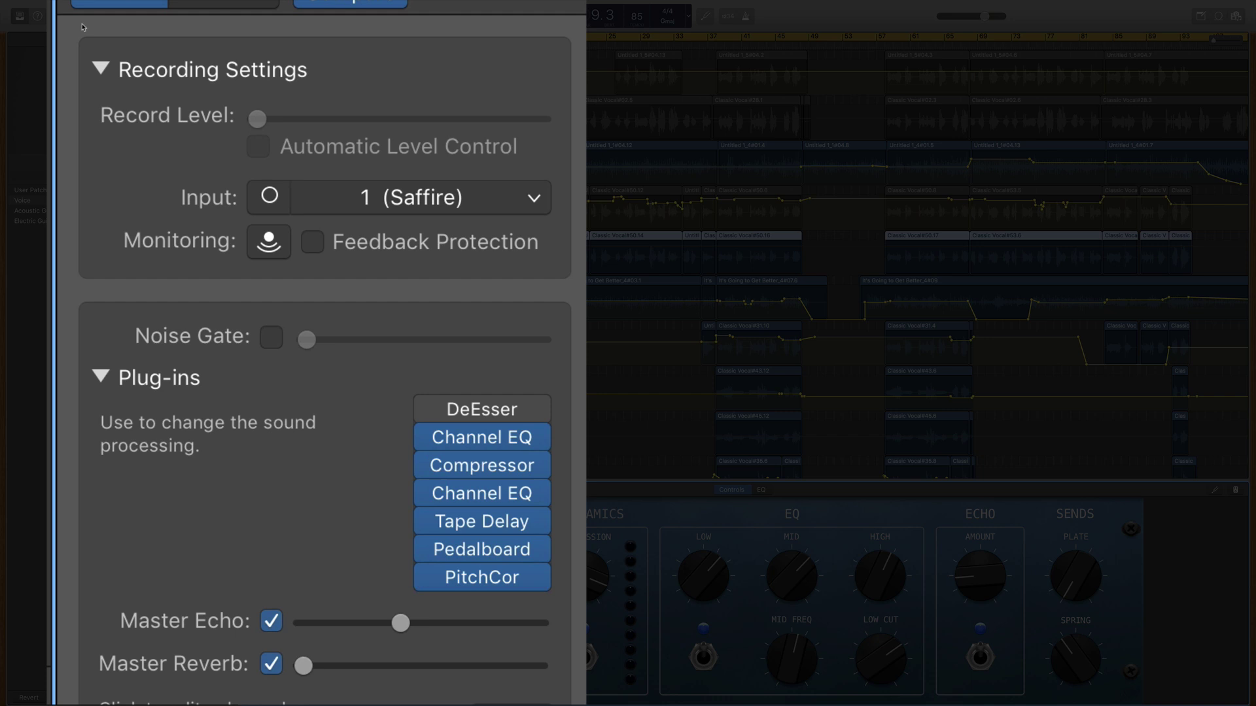
key("e")
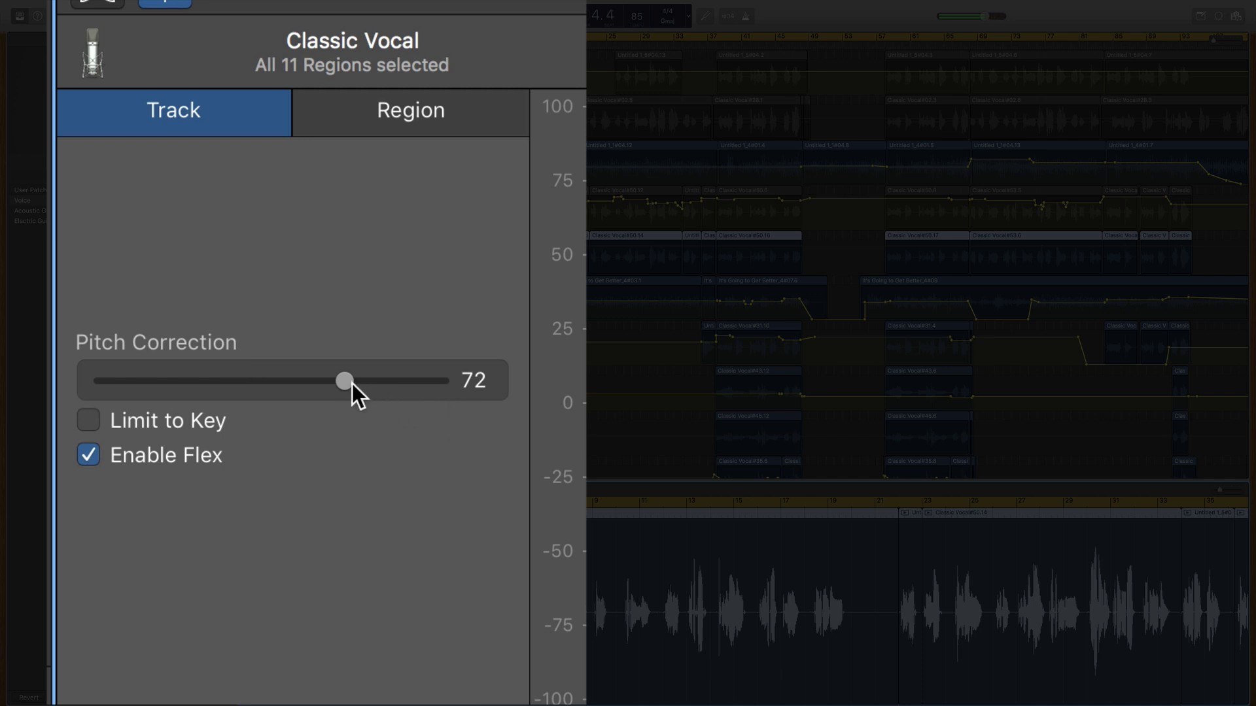
left_click_drag(351, 384, 348, 386)
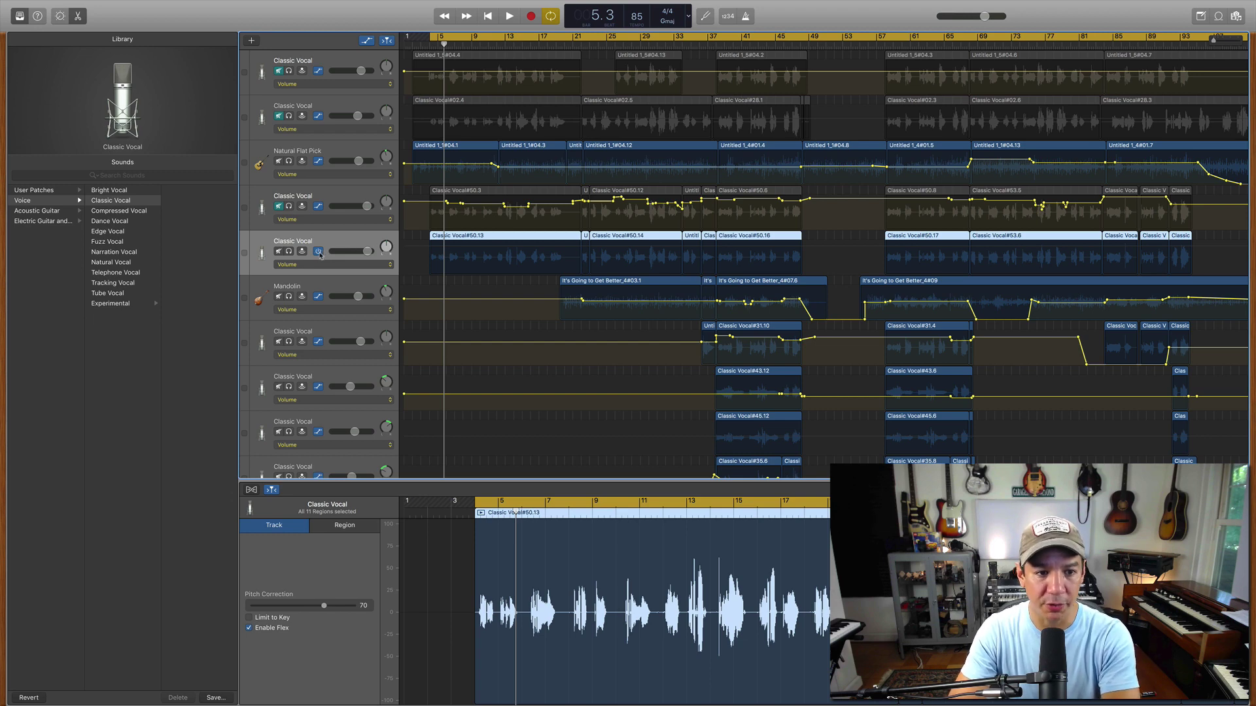
Step: Turn on volume automation for the Classic Vocal track and add a starting point
left_click(320, 252)
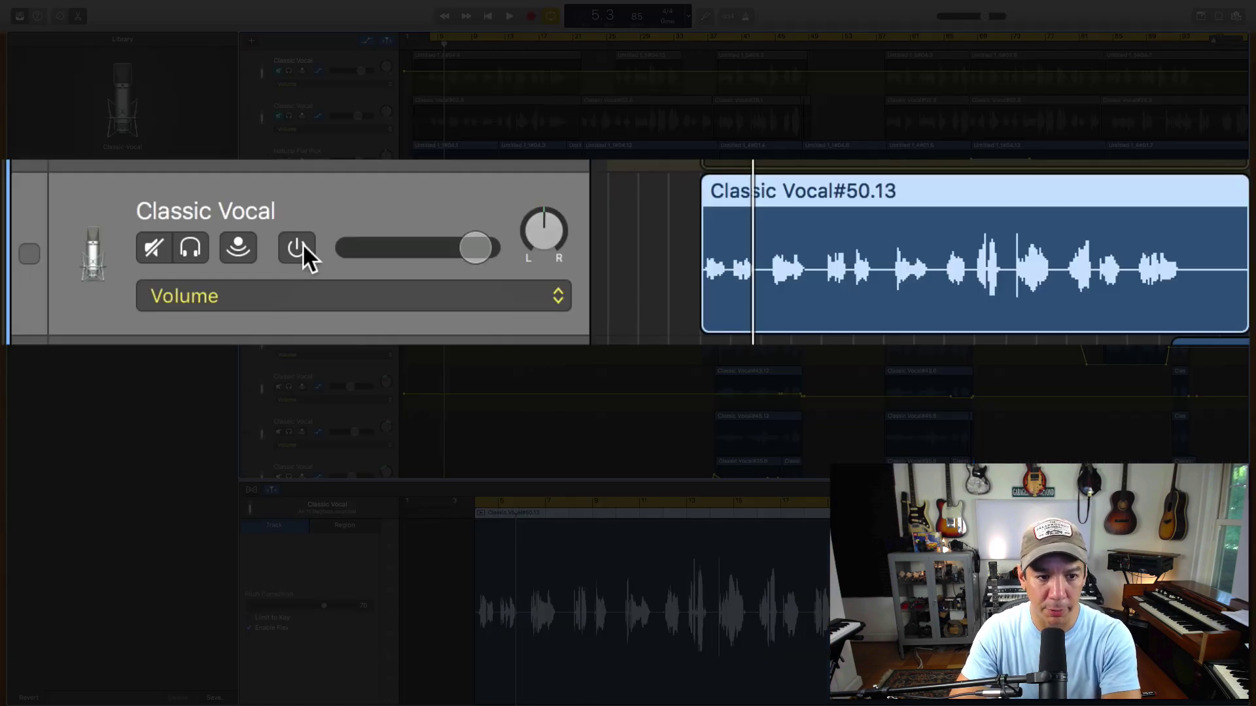
left_click(301, 246)
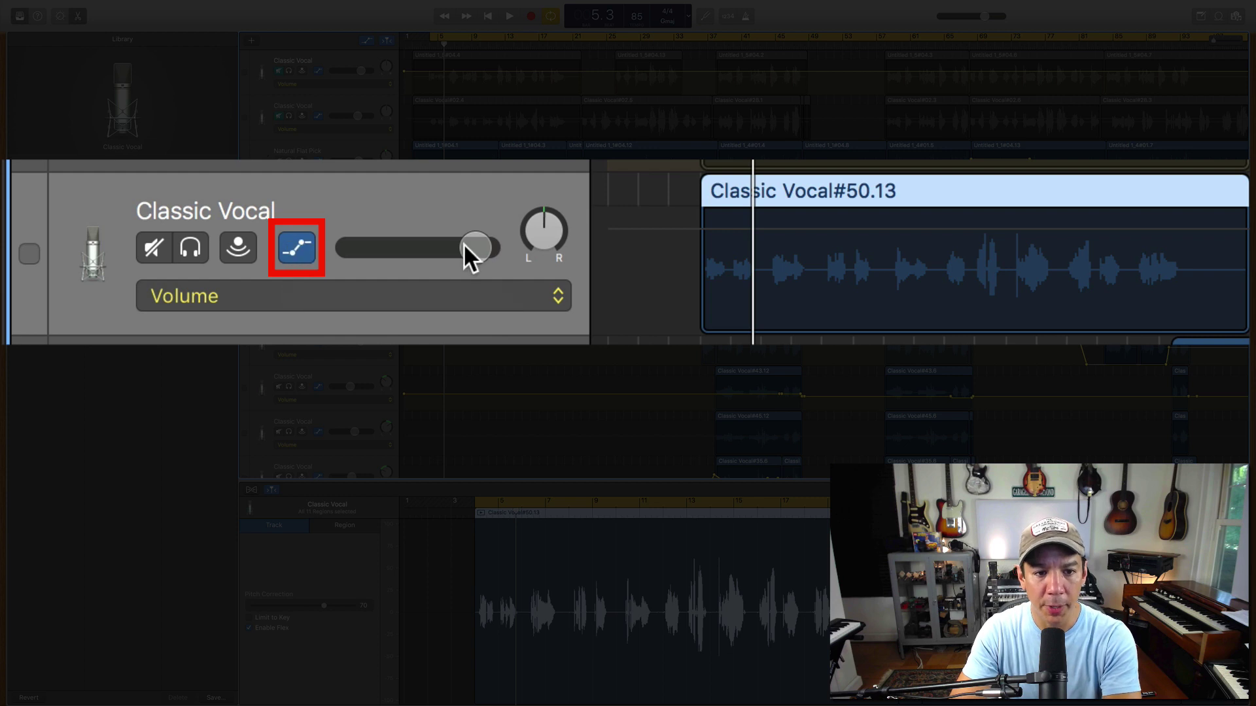
left_click(664, 245)
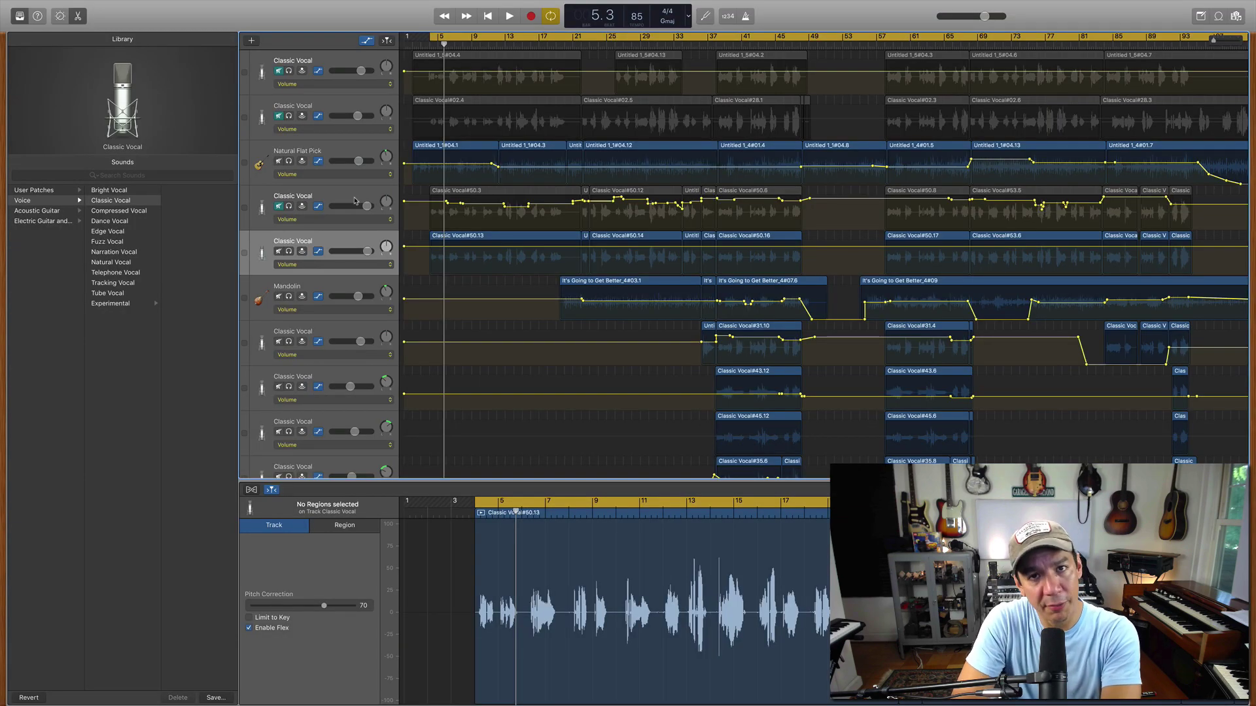
Step: Select the track holding Classic Vocal#50.13 and hide the Library to widen the tracks area
left_click(355, 201)
left_click(355, 236)
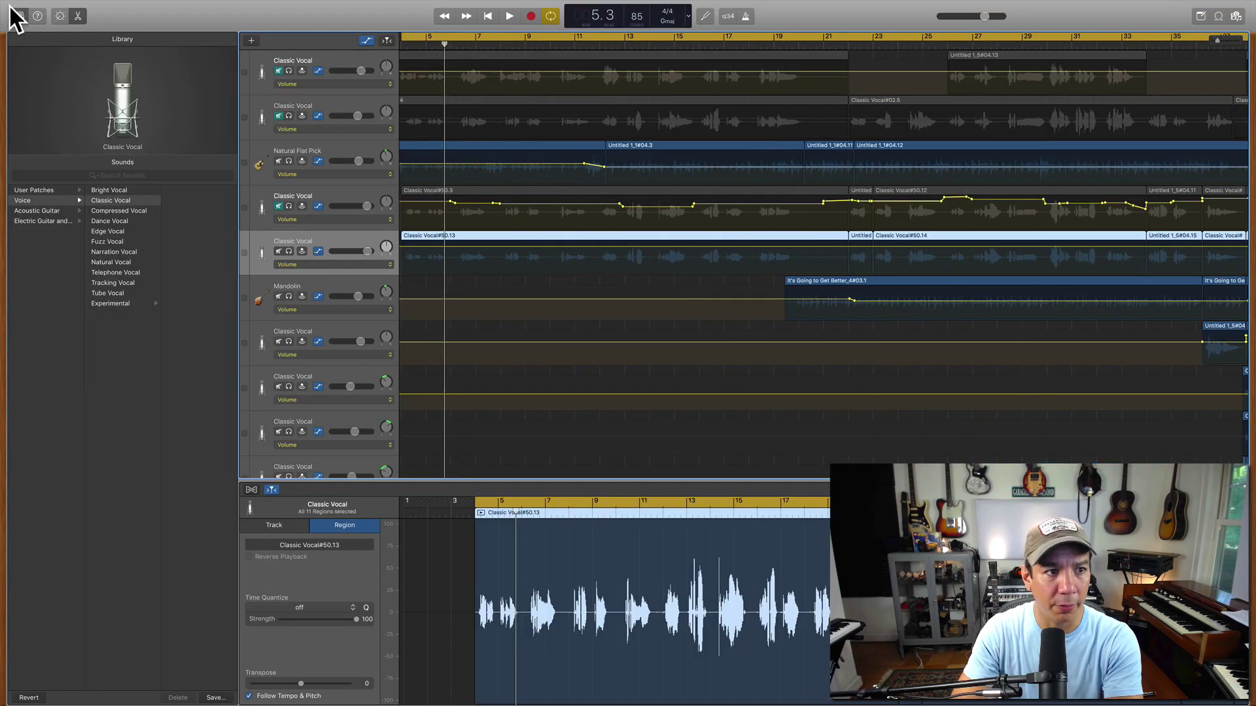
left_click(16, 14)
scroll(375, 321, "left", 3)
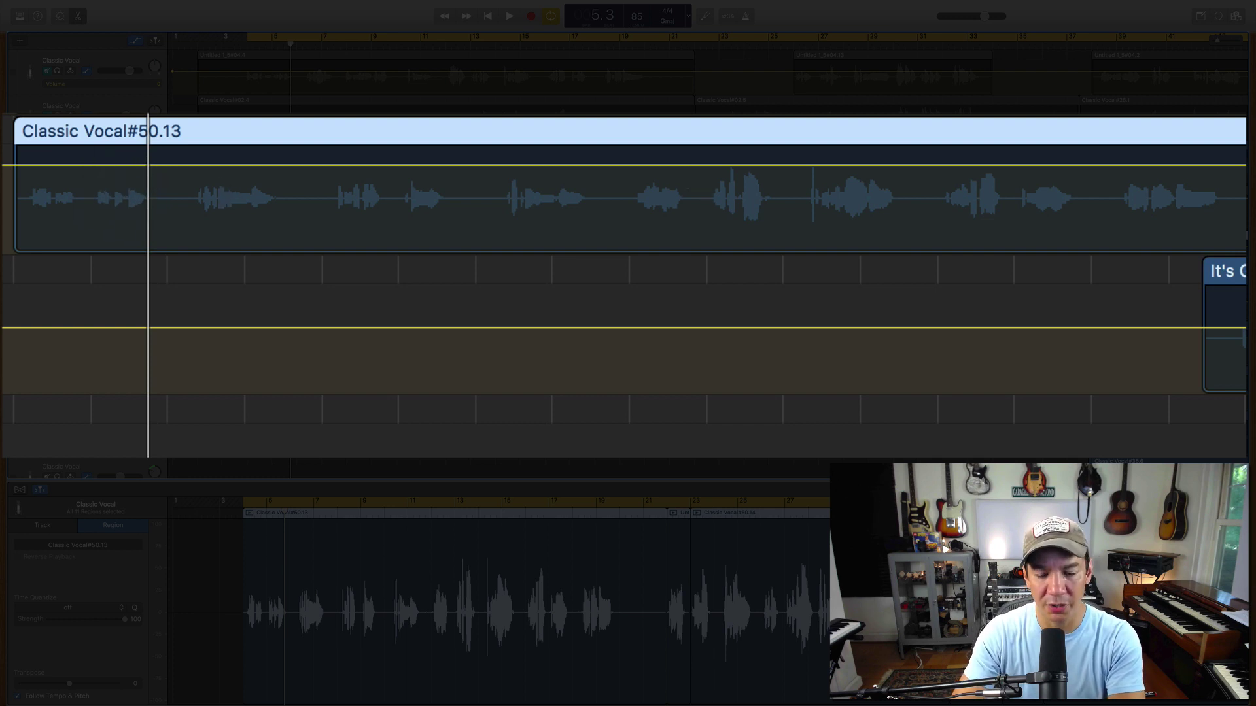
Step: Add two volume points near the region start and raise the opening to about +4 dB
left_click(178, 165)
left_click(155, 165)
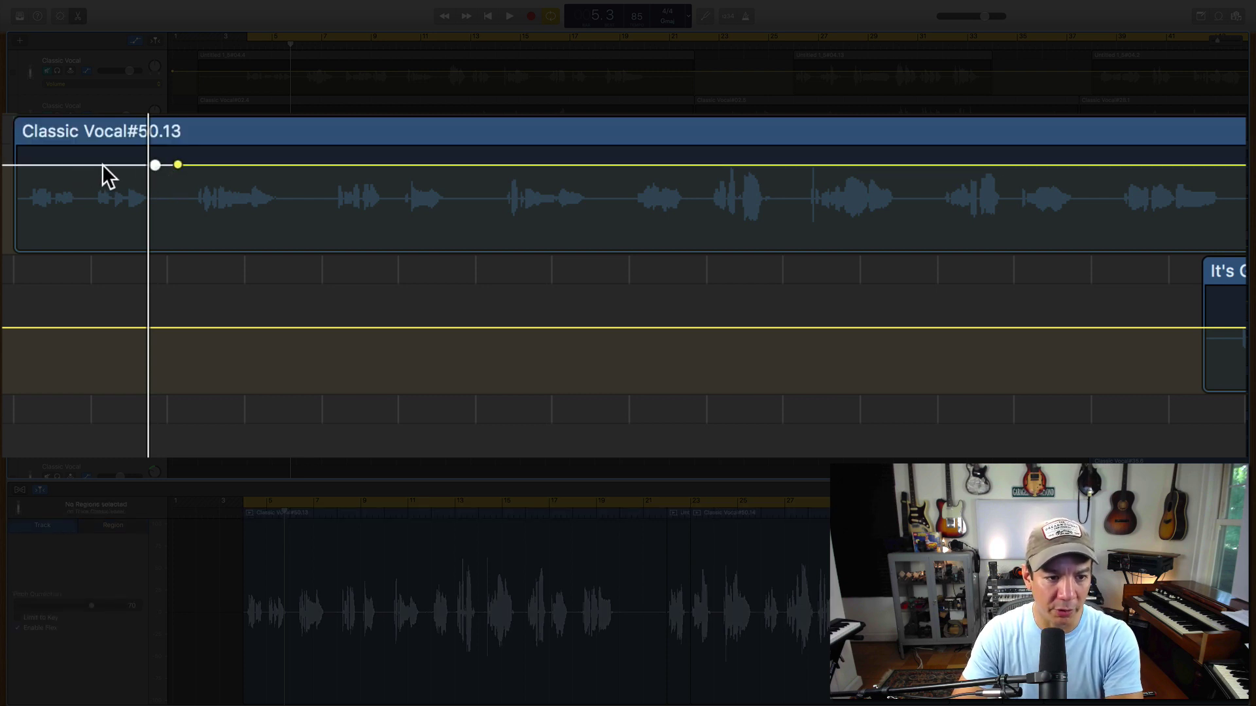
left_click_drag(101, 166, 101, 161)
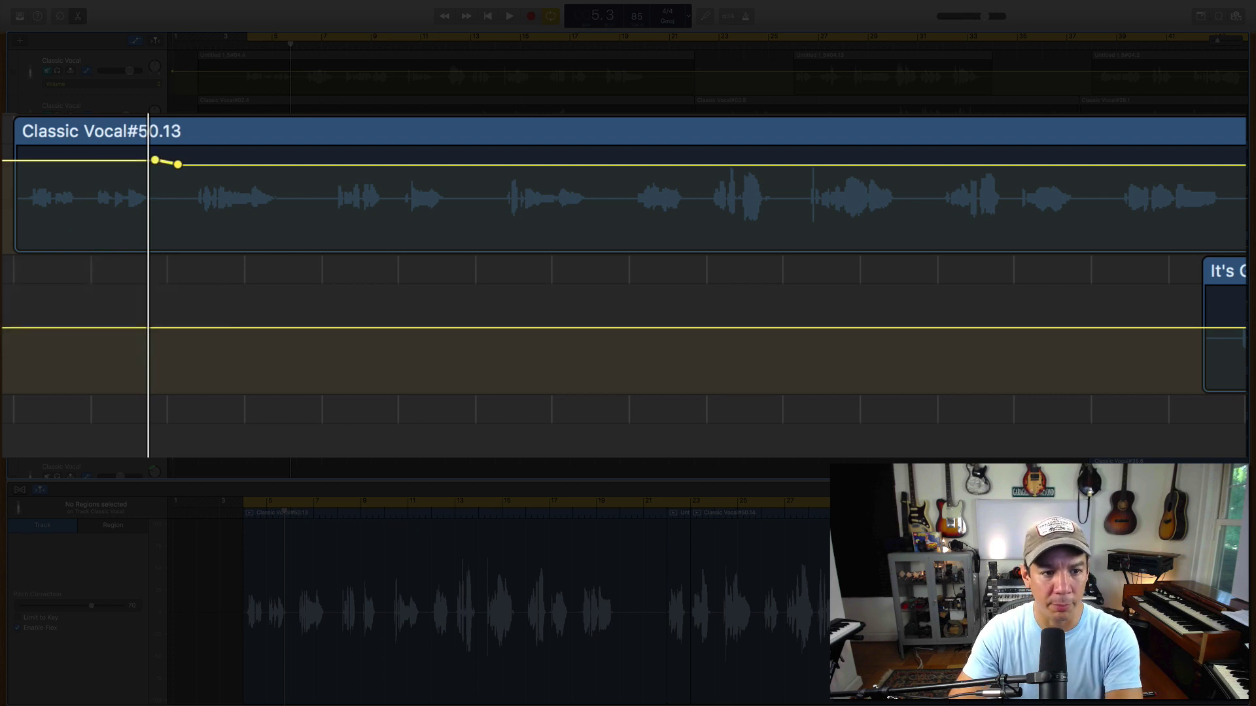
Step: Audition the volume ride, replaying from about bar 4
key("space")
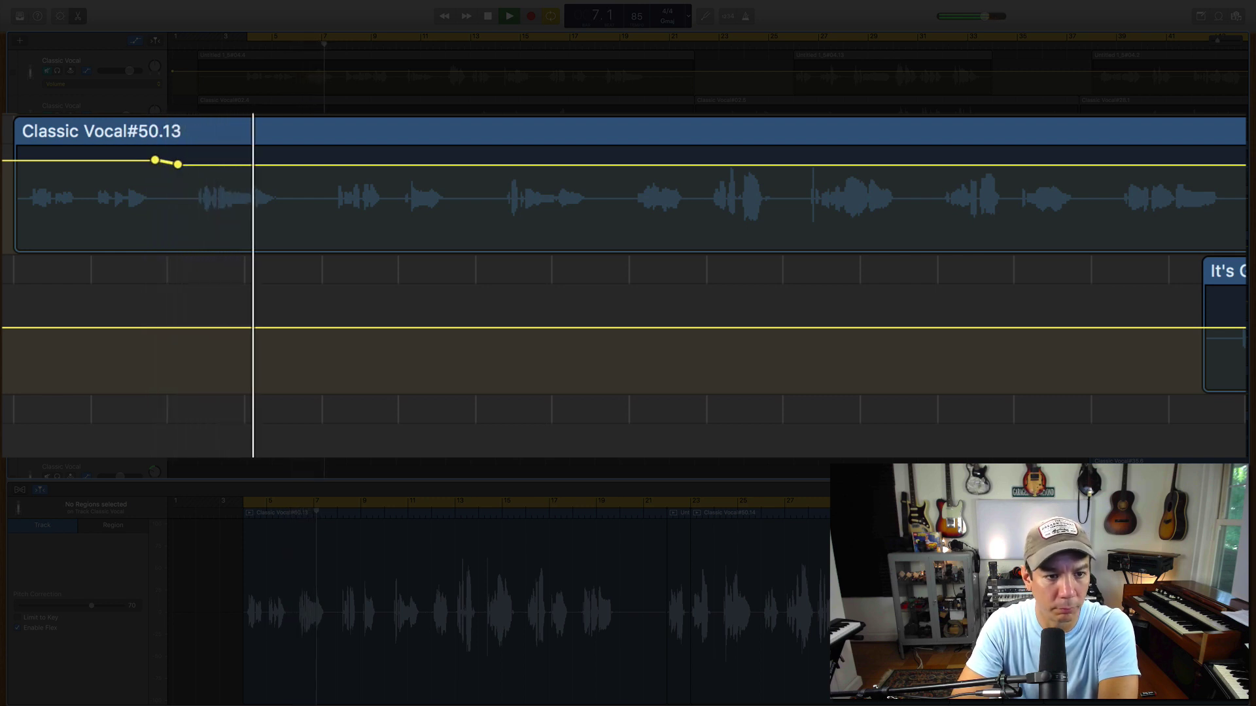
key("space")
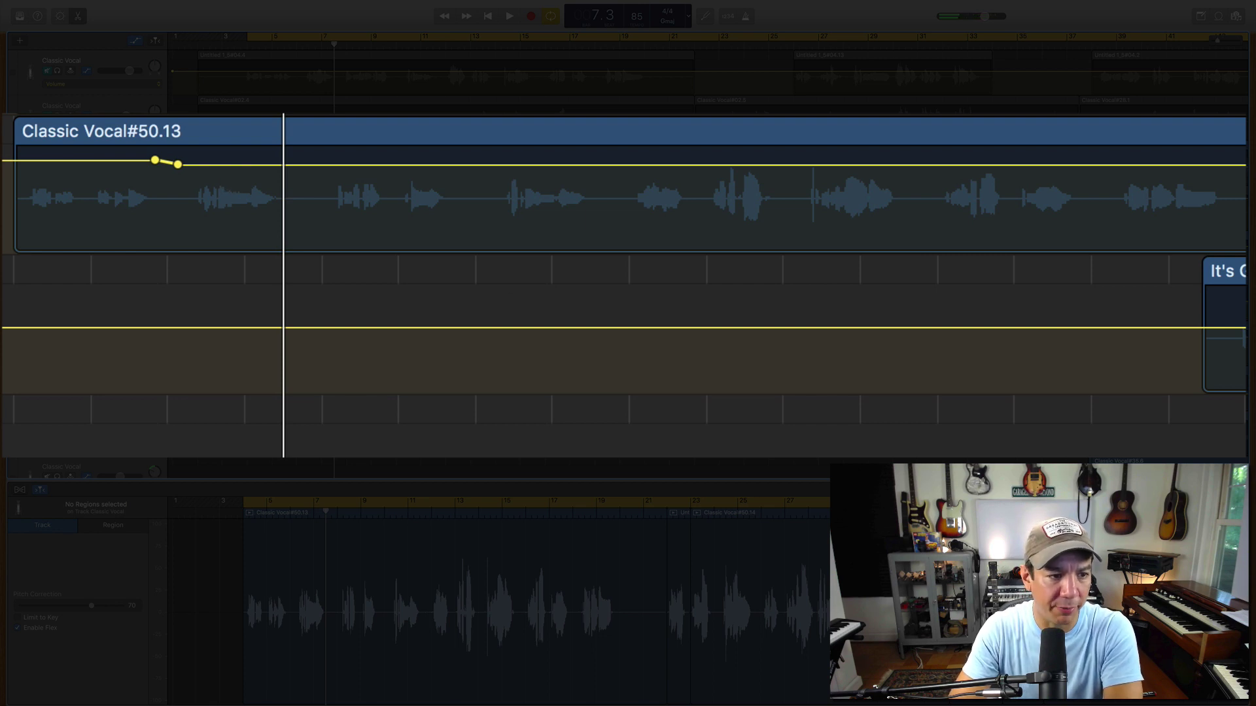
left_click(243, 80)
key("space")
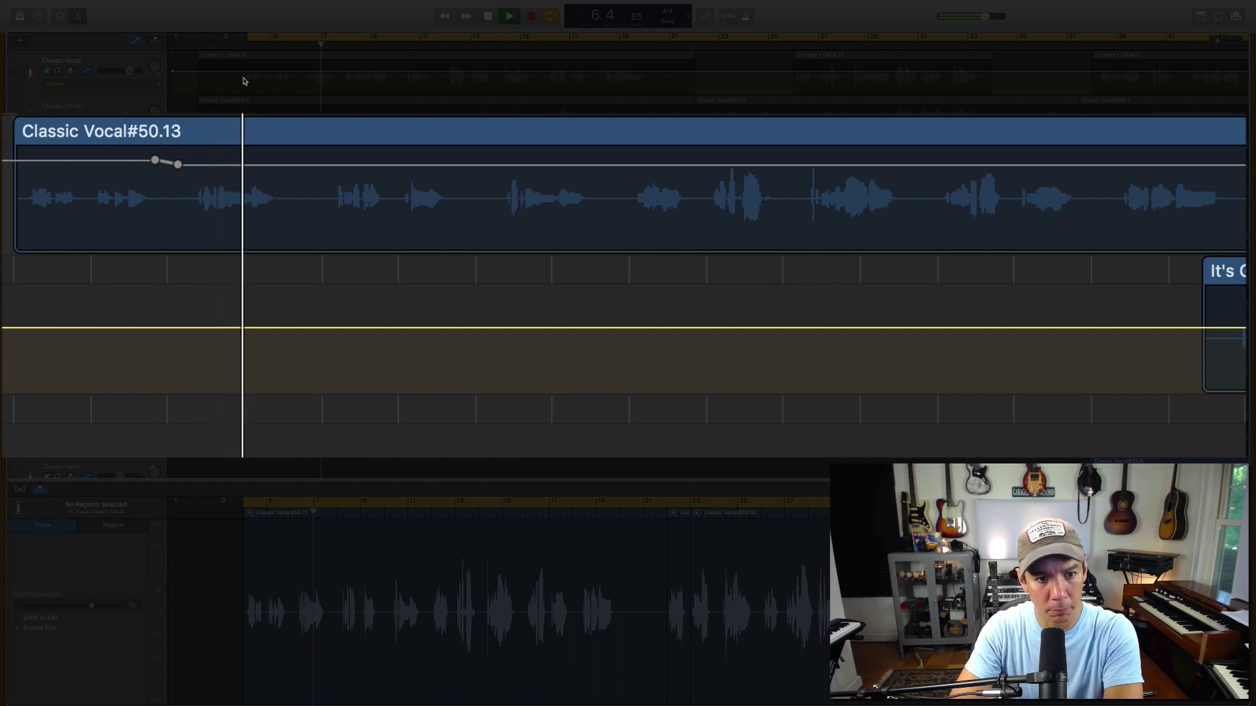
key("space")
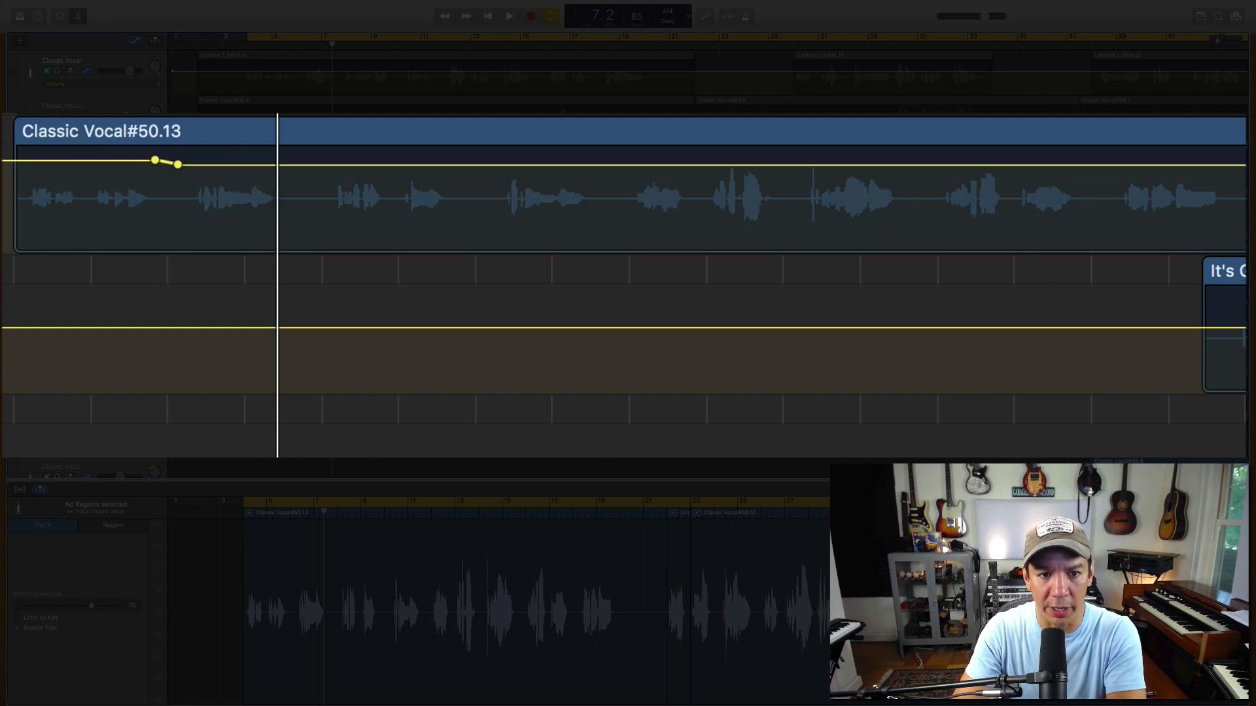
Step: Add automation points around the middle phrase and pull its volume down to about +2 dB
left_click(921, 164)
left_click(911, 164)
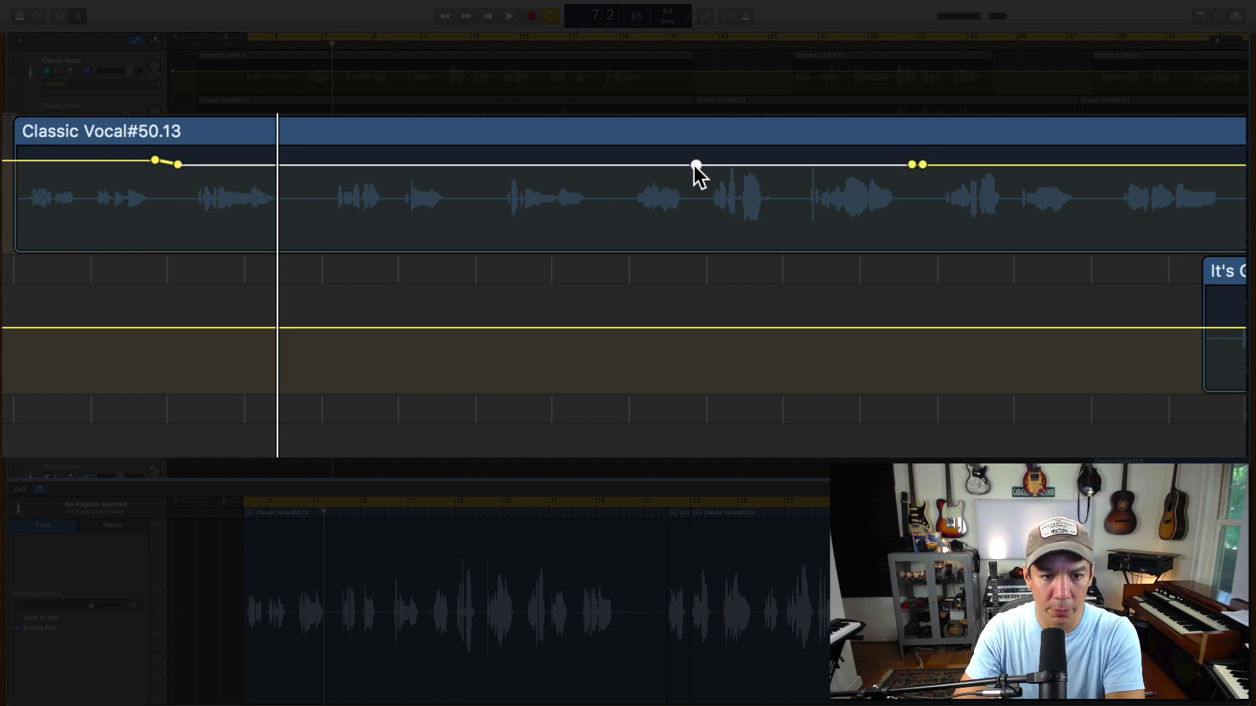
left_click(686, 164)
left_click(696, 164)
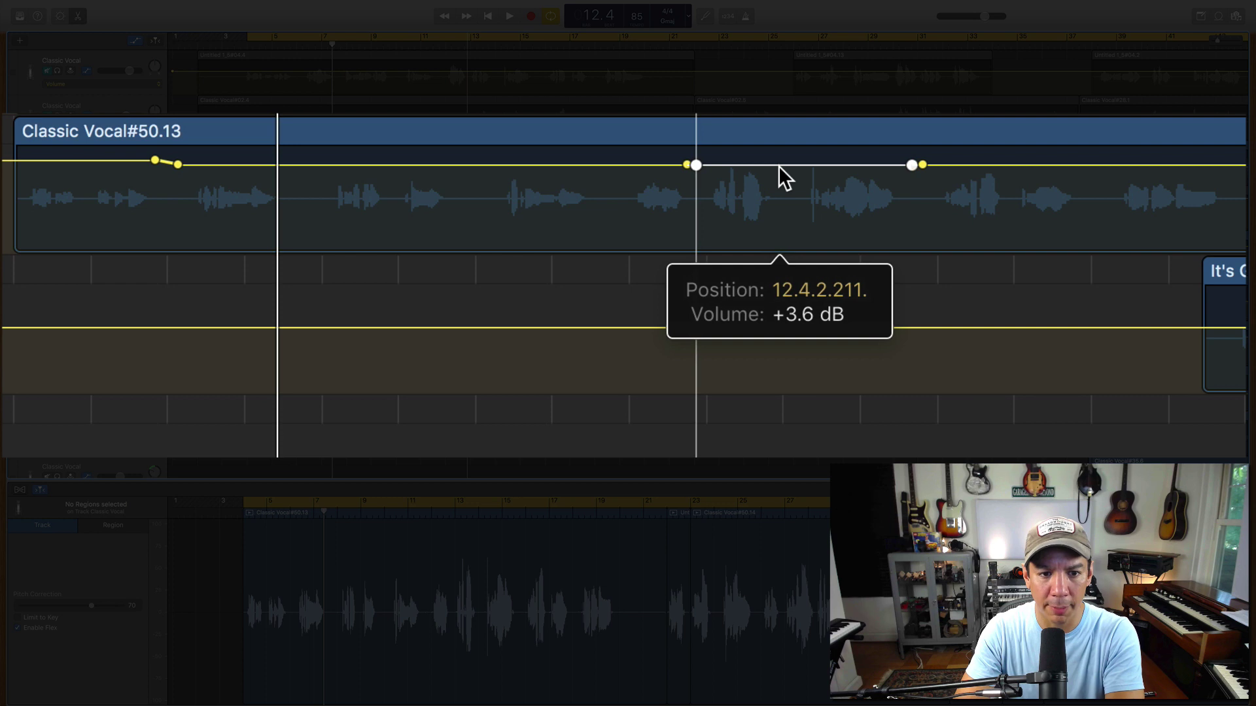
left_click_drag(778, 165, 779, 174)
key("super+z")
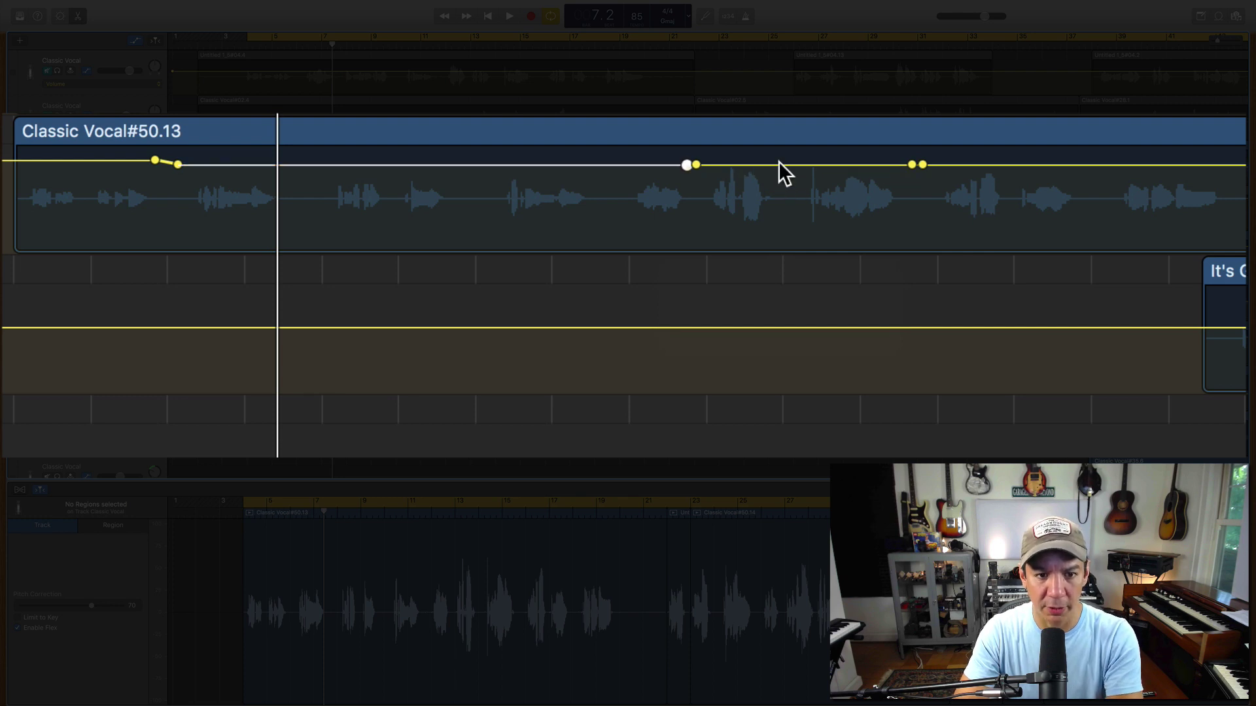
left_click(779, 164)
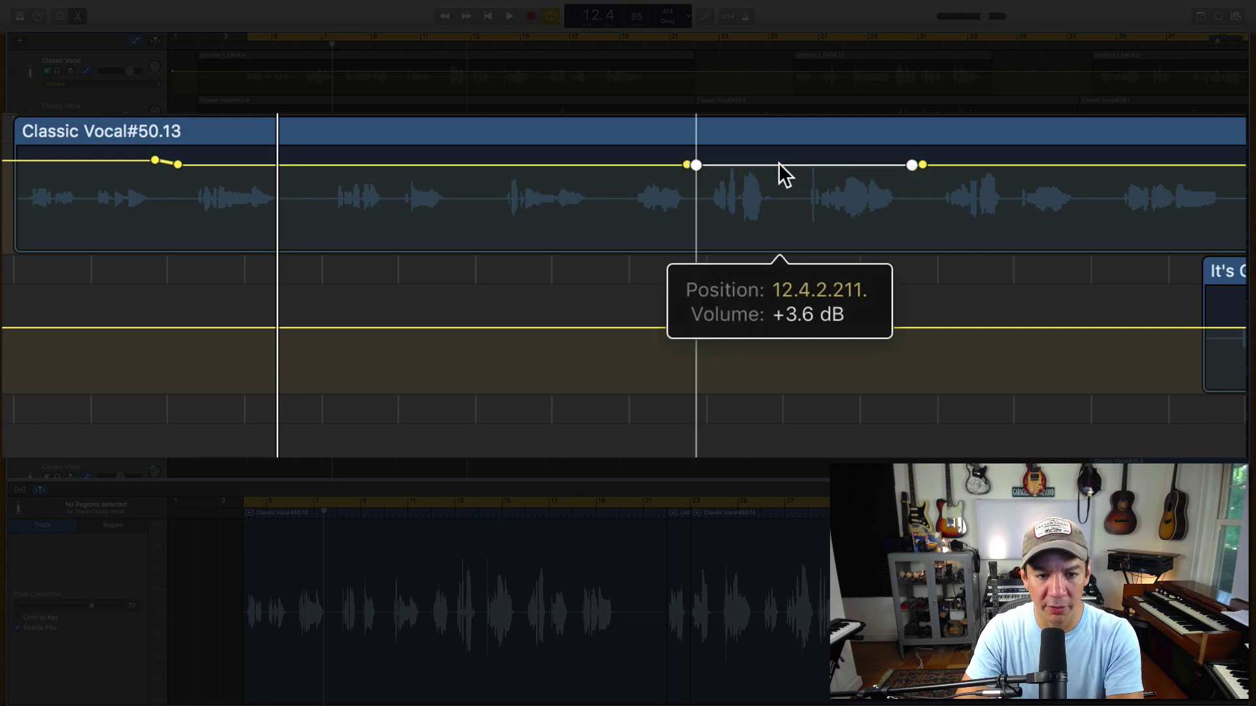
left_click_drag(779, 163, 779, 170)
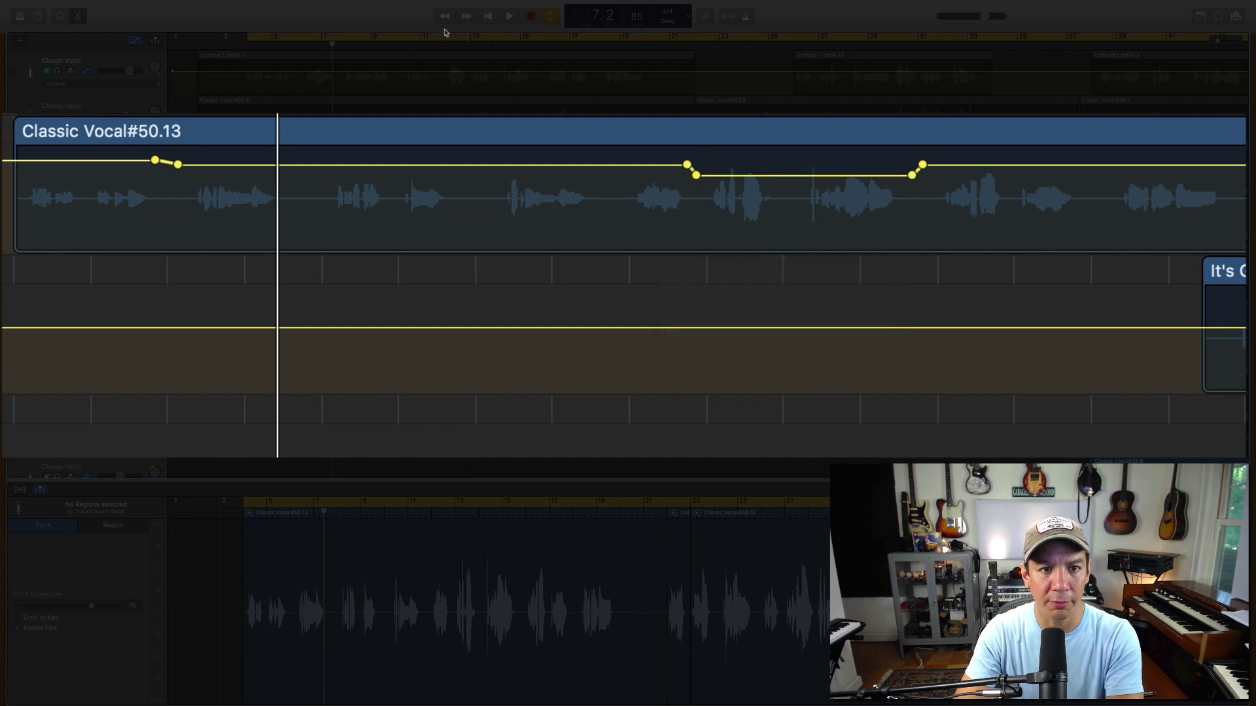
Step: Turn off Cycle, audition the dip, fine-tune its level, and return the playhead to bar 12.3
key("c")
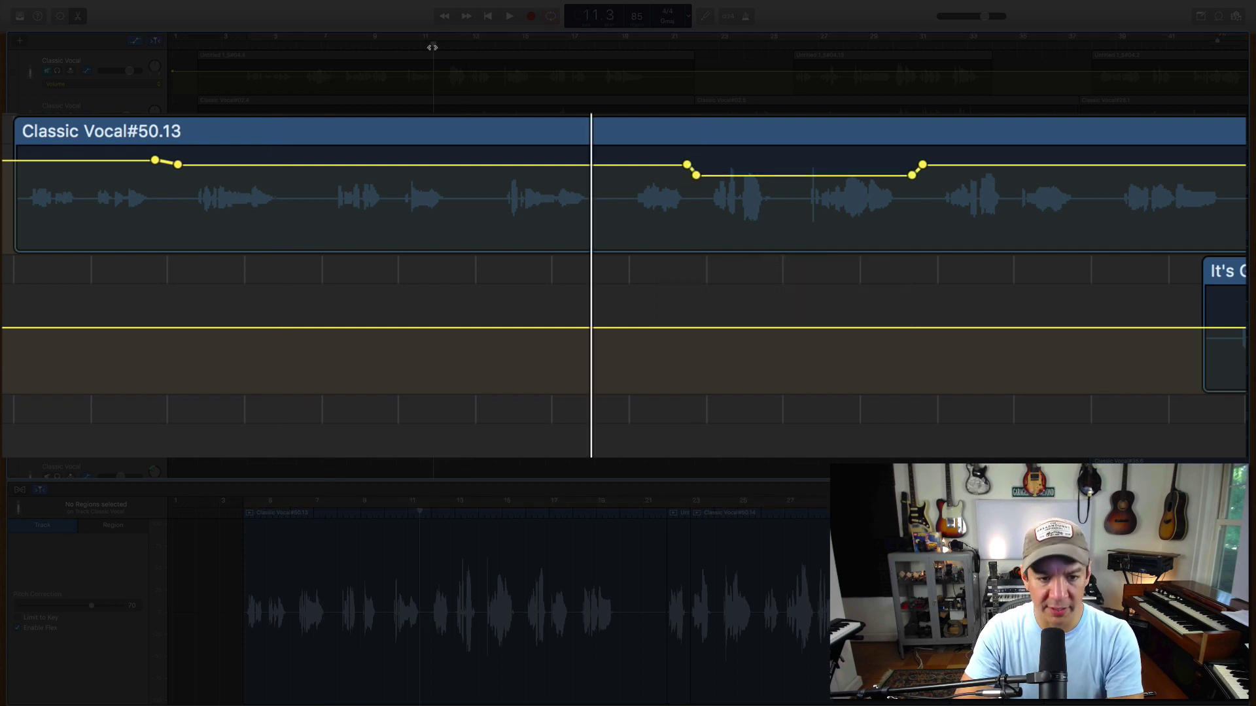
key("space")
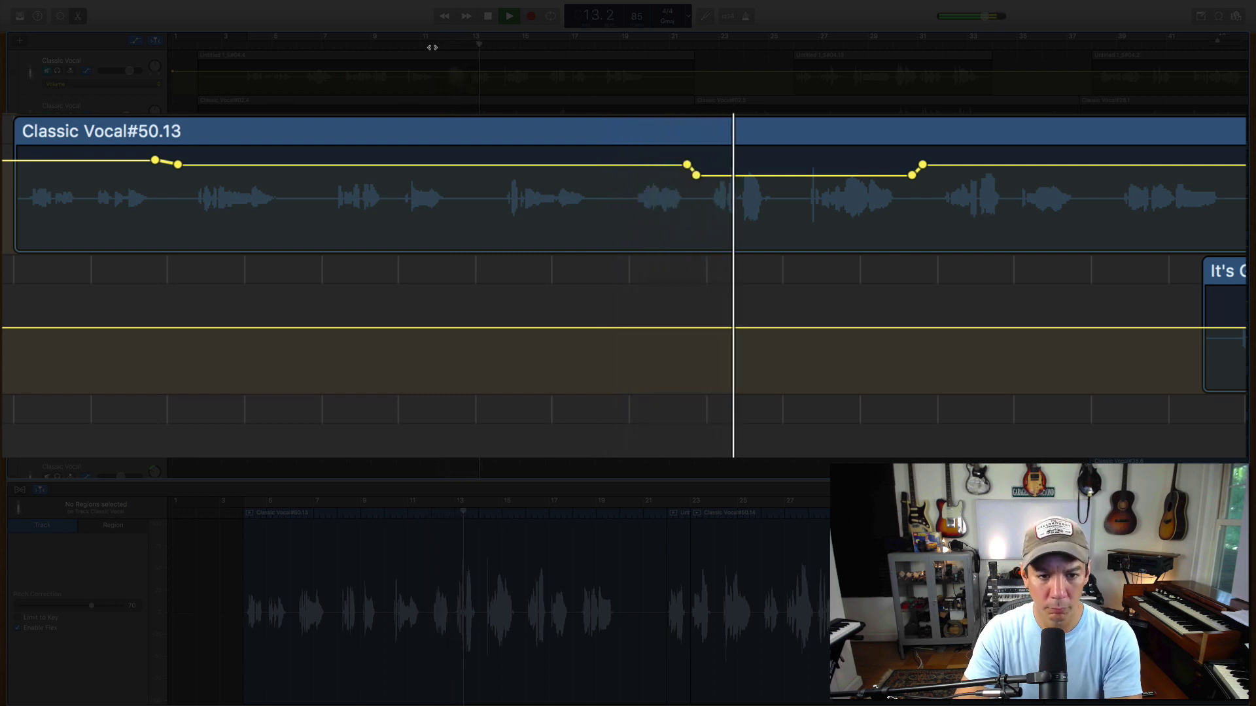
key("space")
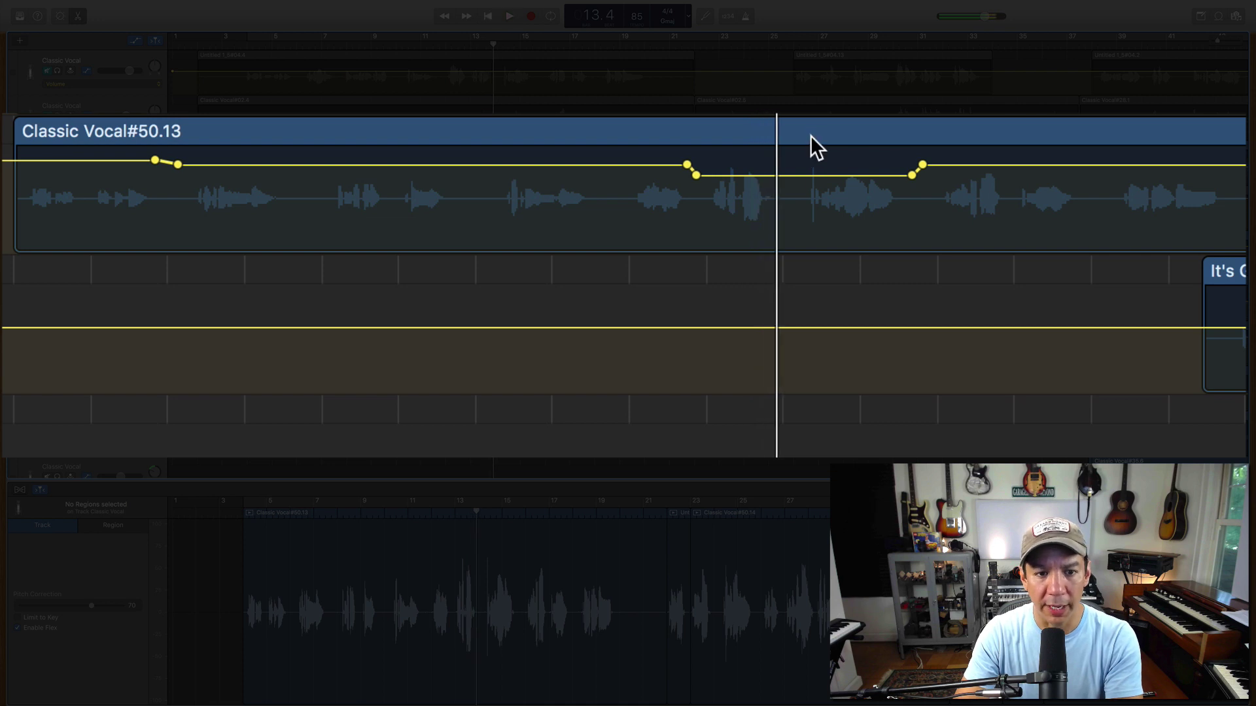
left_click(798, 175)
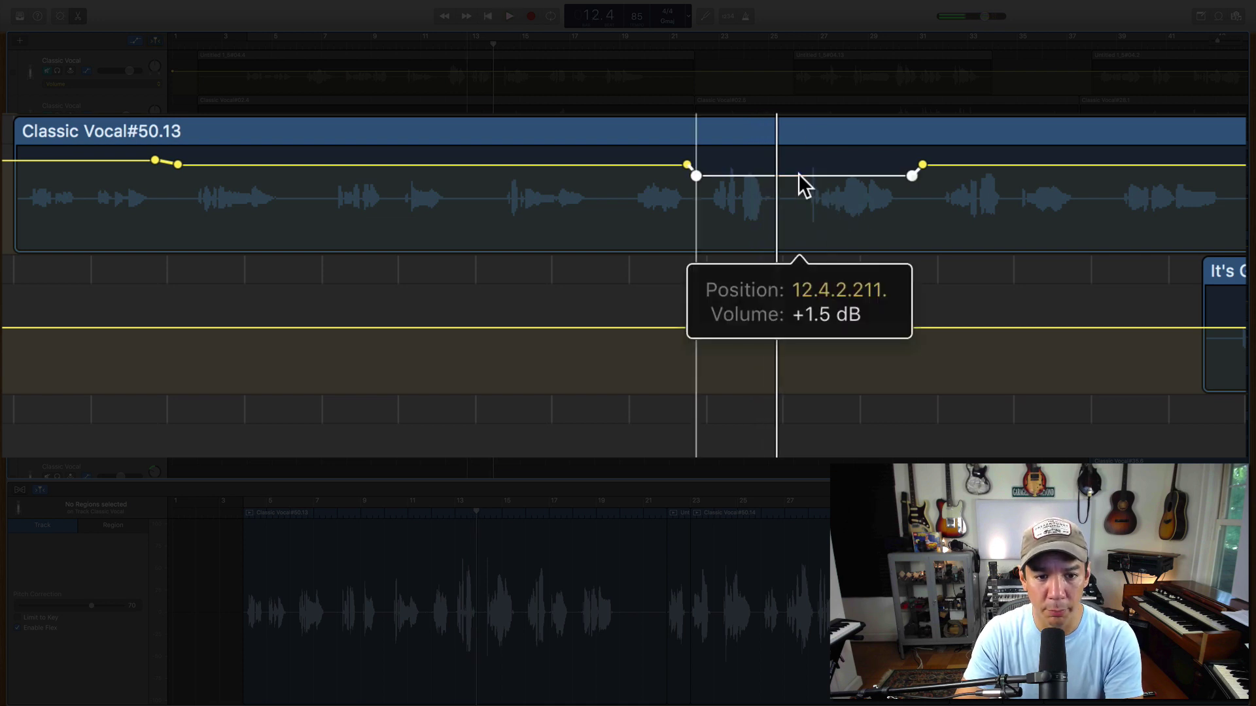
left_click_drag(798, 174, 799, 170)
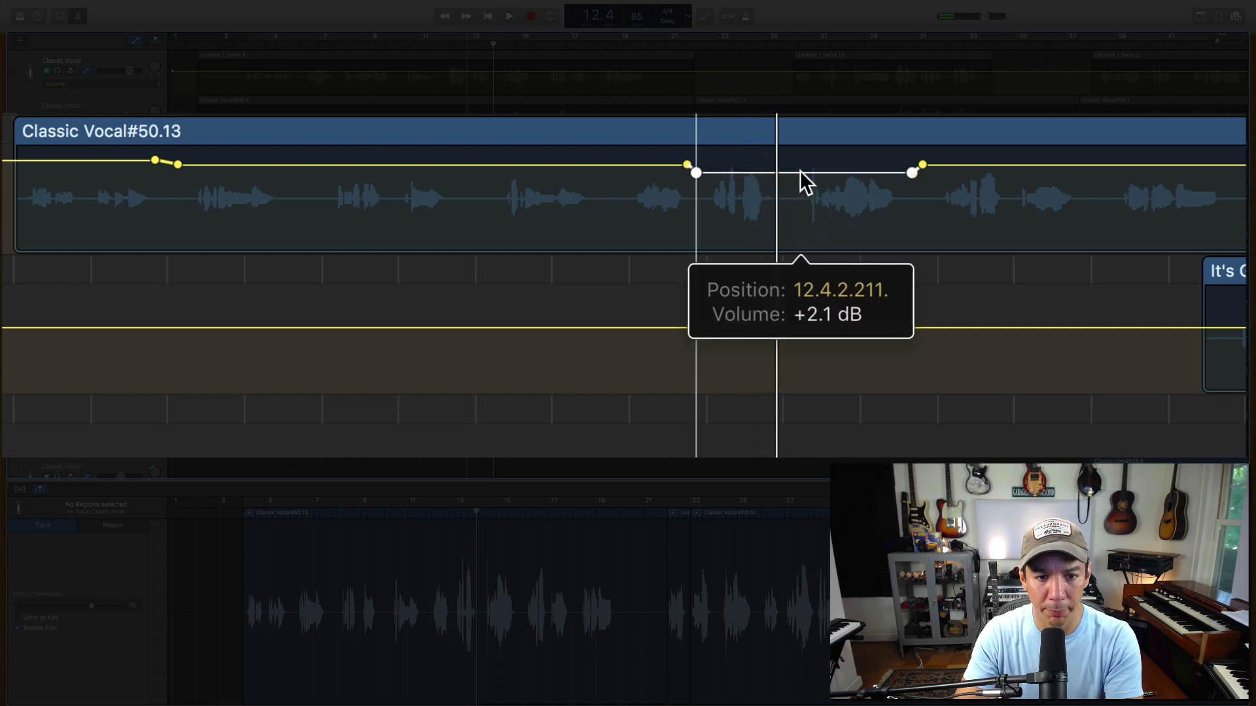
left_click(456, 49)
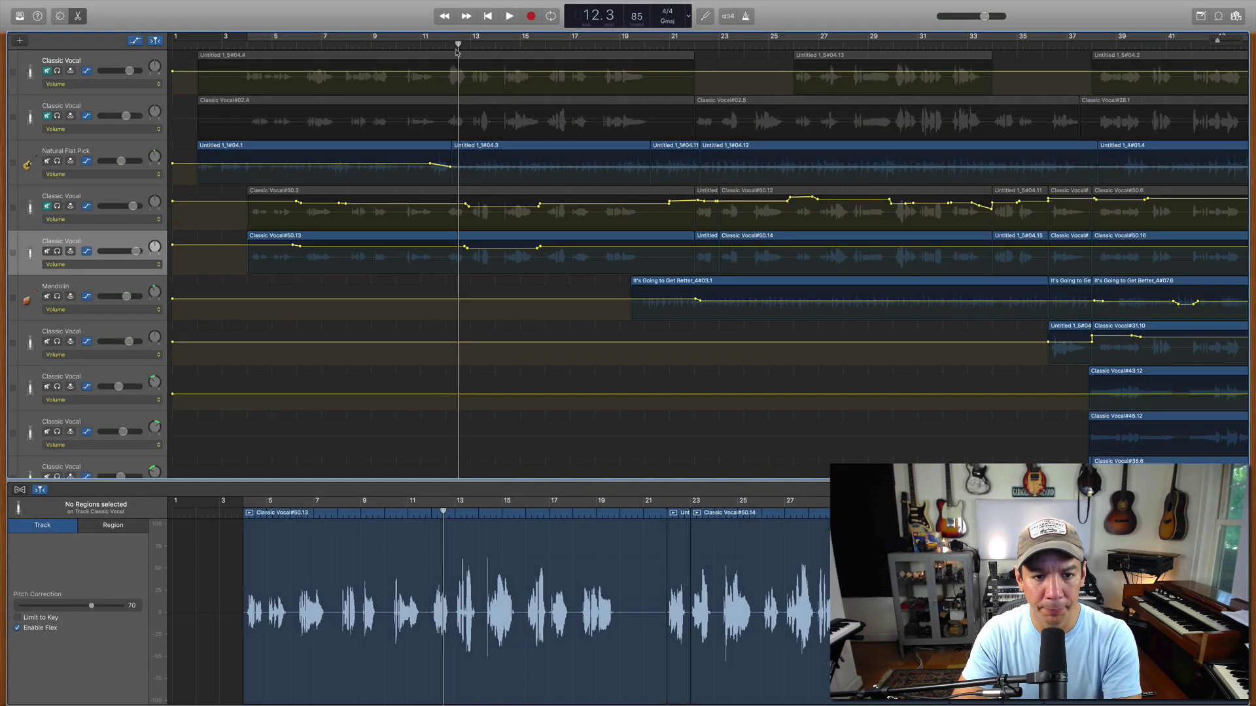
Step: Play back the vocal rides, then show the Classic Vocal's Smart Controls and plug-in list
key("space")
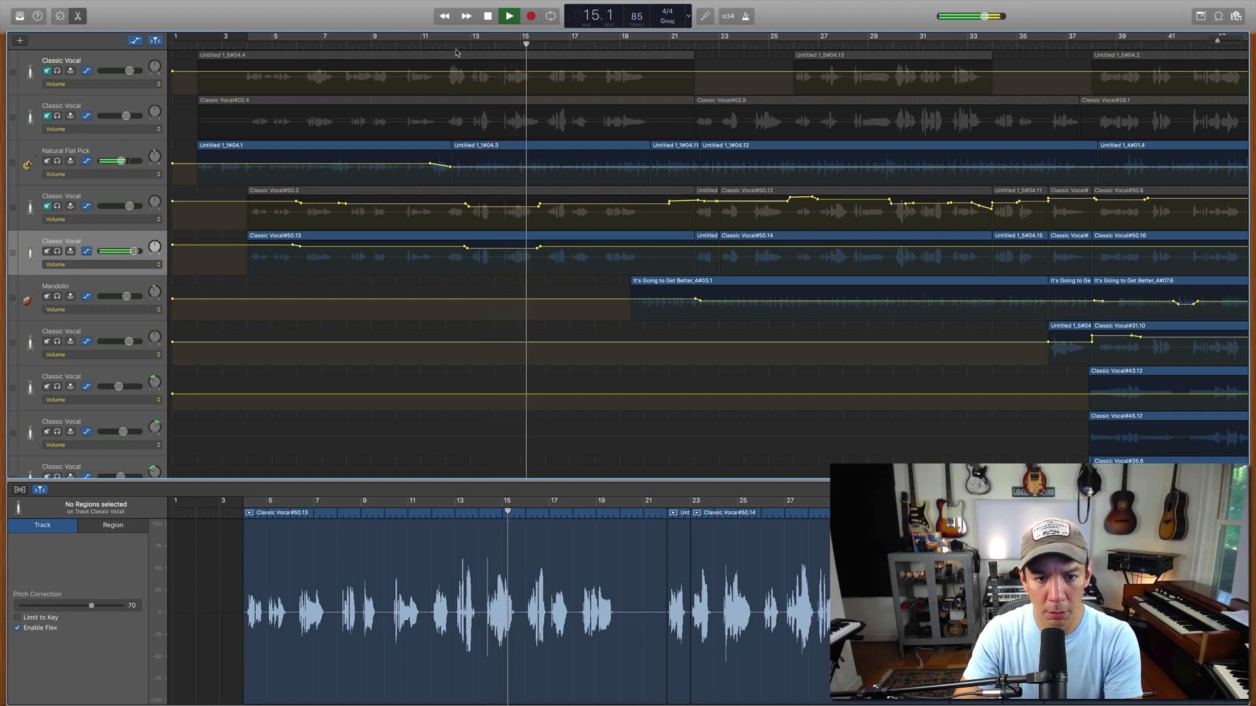
key("space")
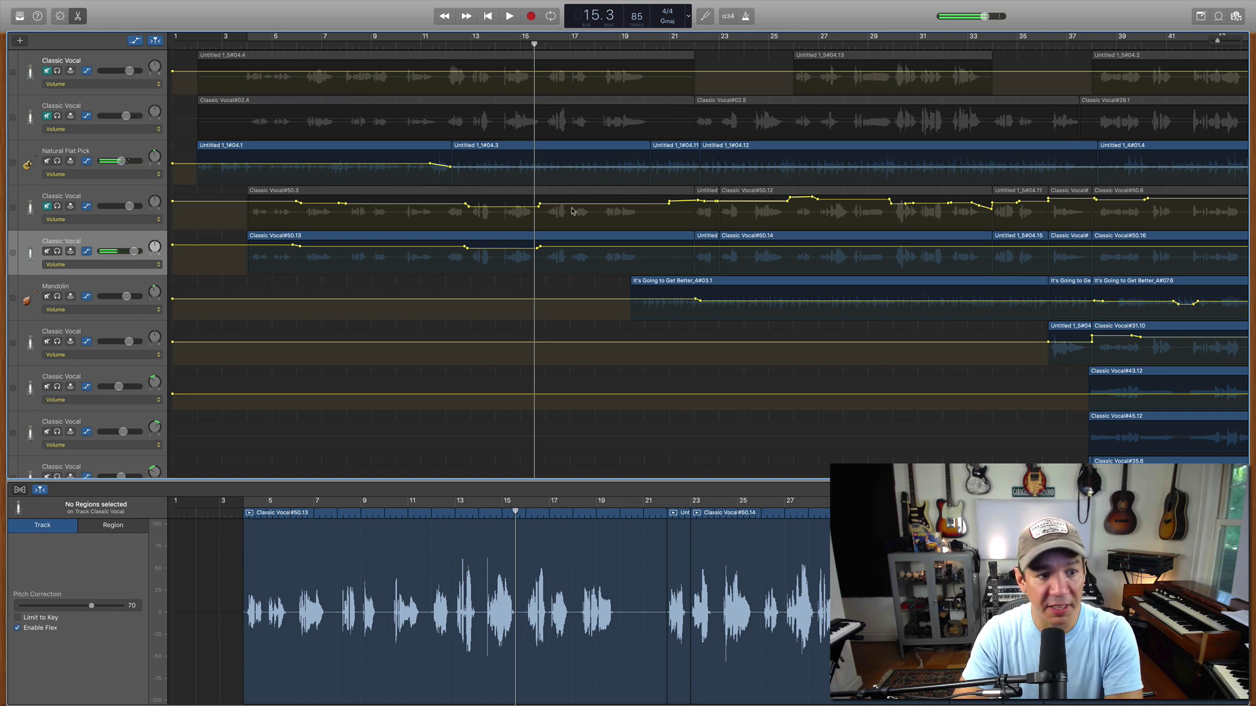
left_click(59, 16)
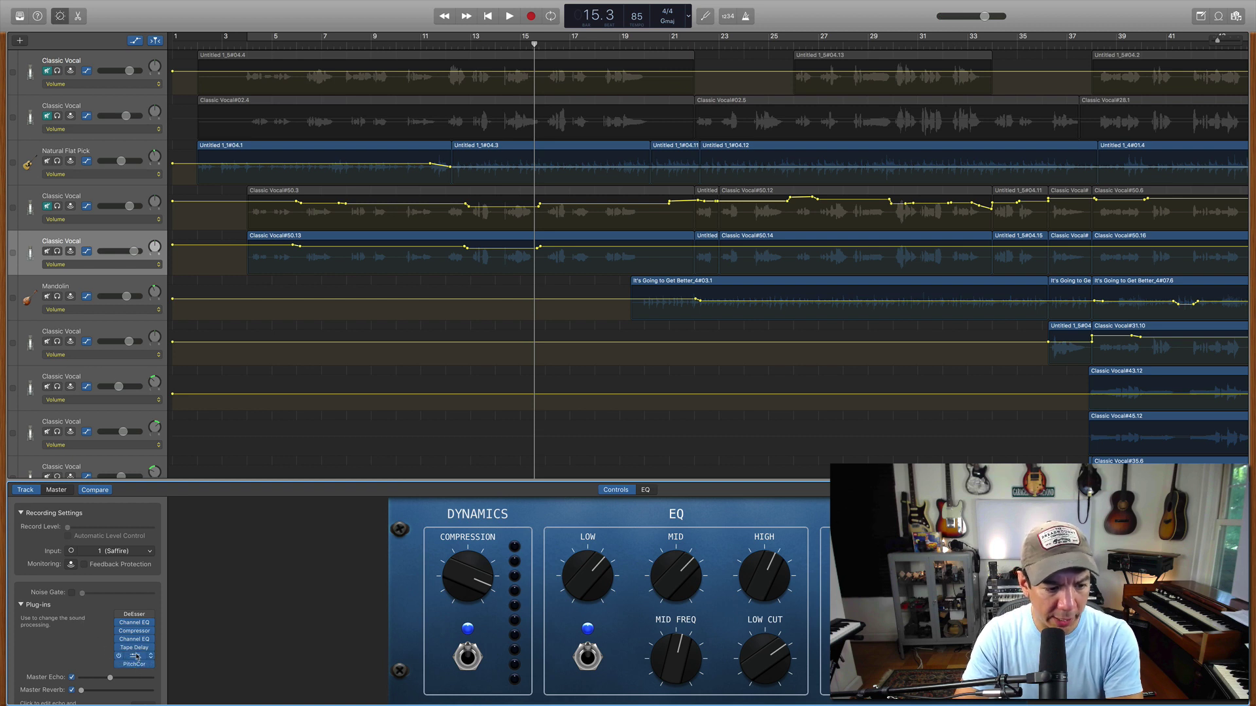
mouse_move(137, 643)
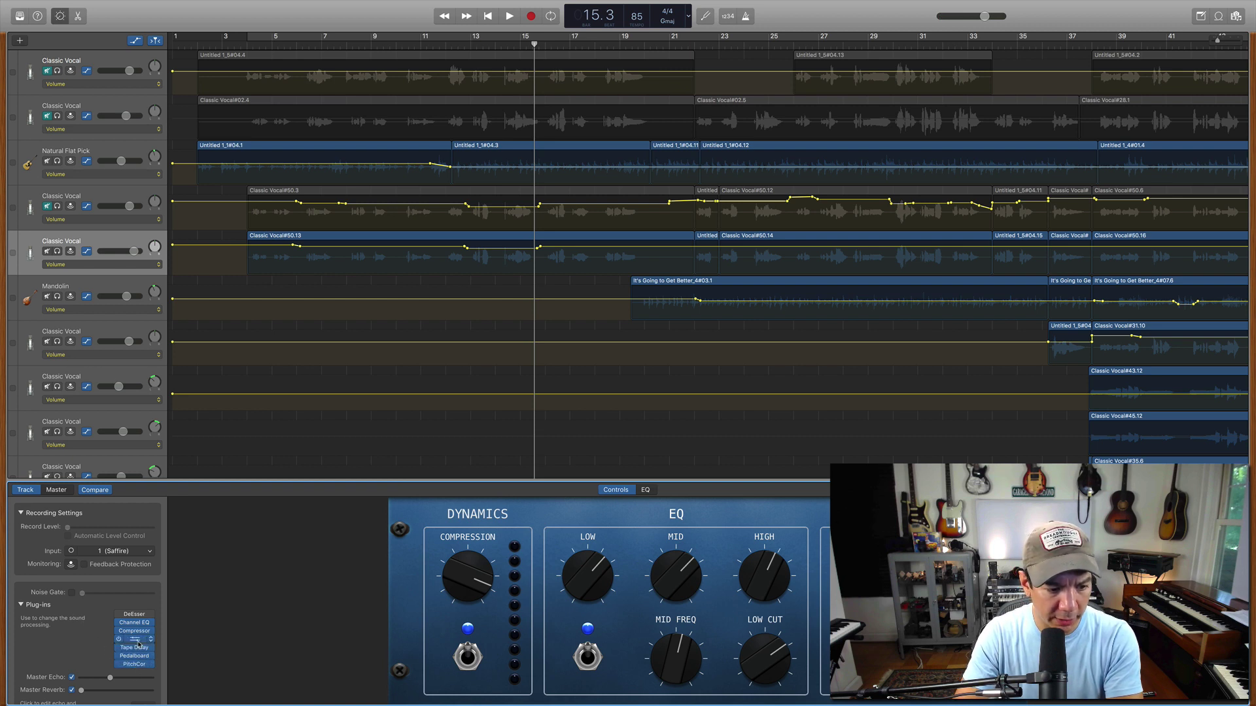
Step: In the vocal's Channel EQ, trim the 5 kHz band to +1.0 dB and boost the low band near 106 Hz
left_click(138, 640)
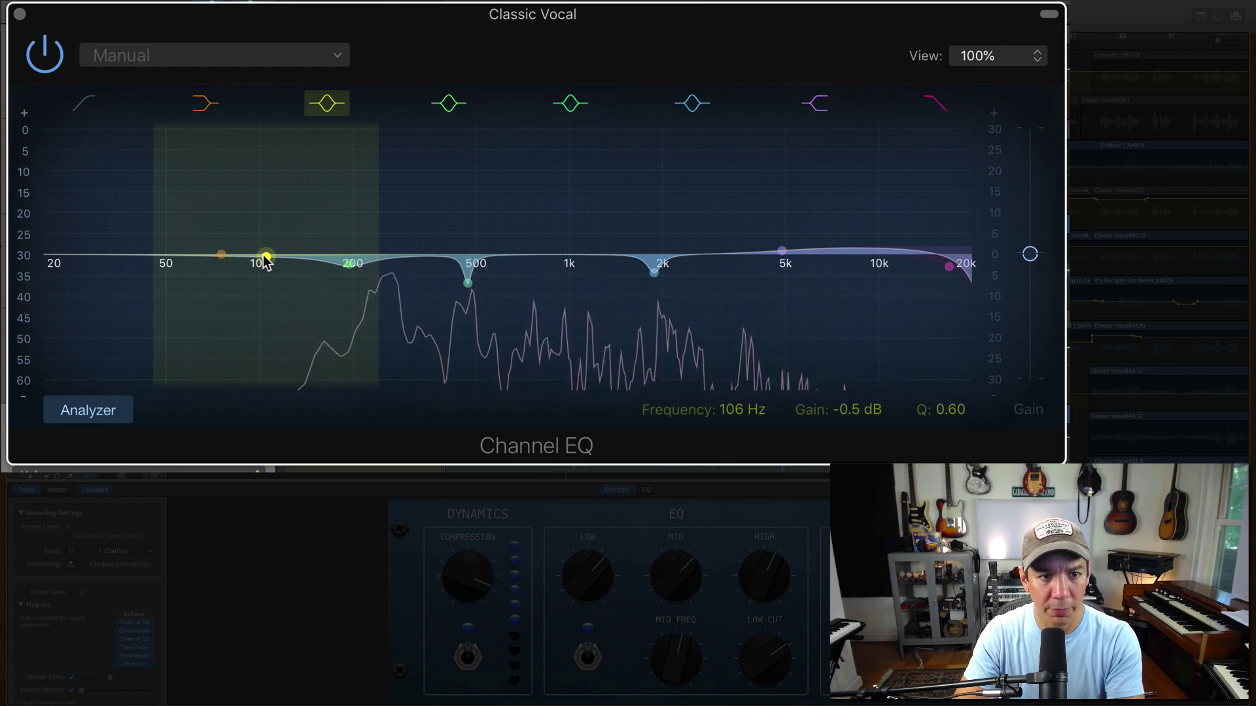
left_click_drag(782, 253, 780, 257)
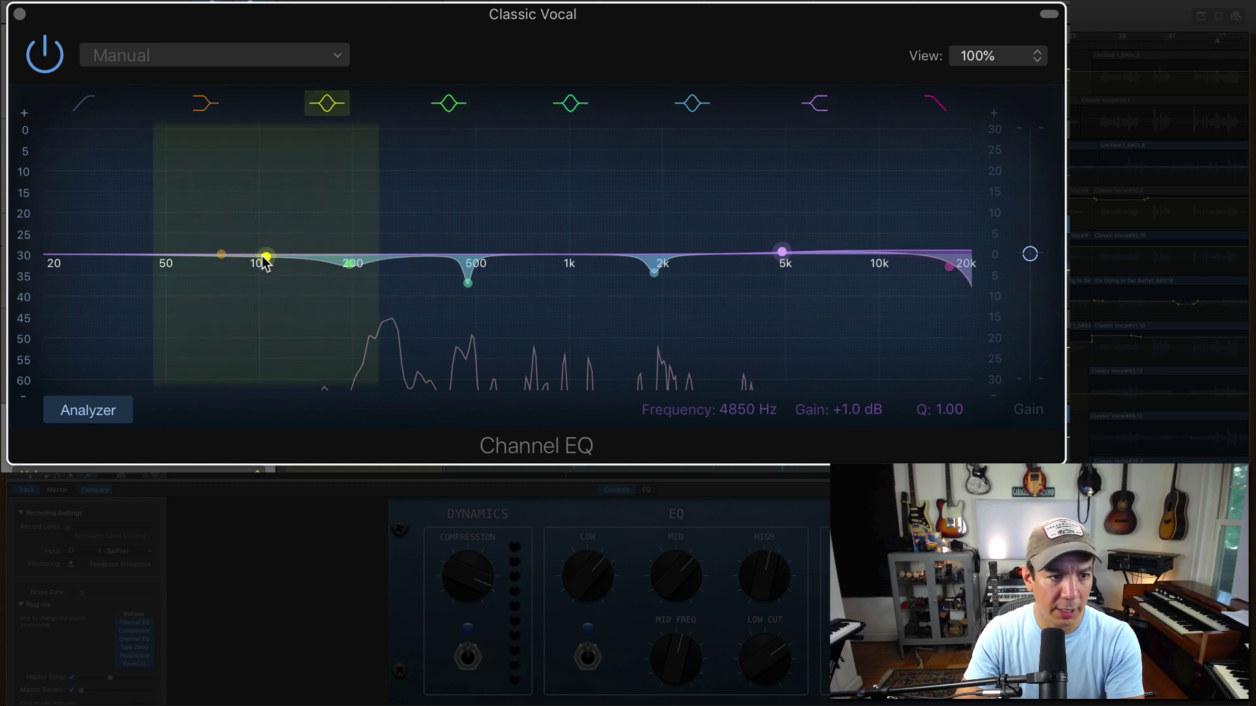
mouse_move(262, 259)
left_mouse_down()
mouse_move(264, 247)
mouse_move(293, 247)
left_mouse_up()
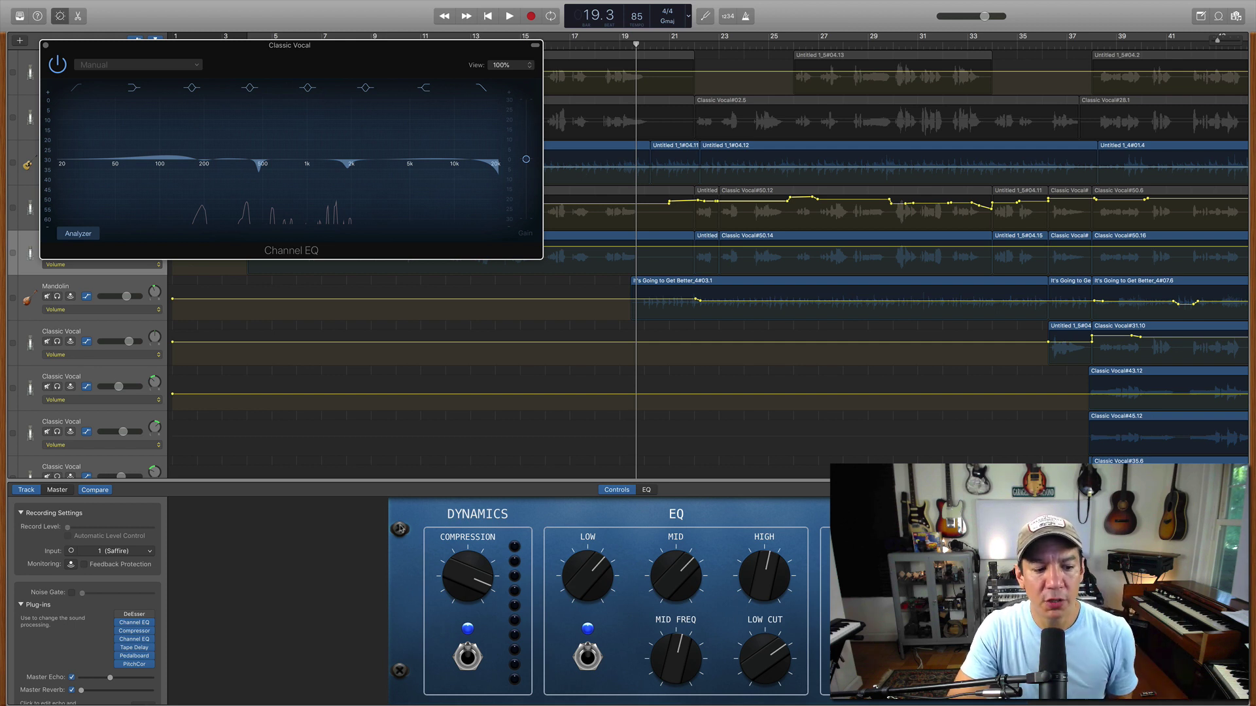
left_click(135, 623)
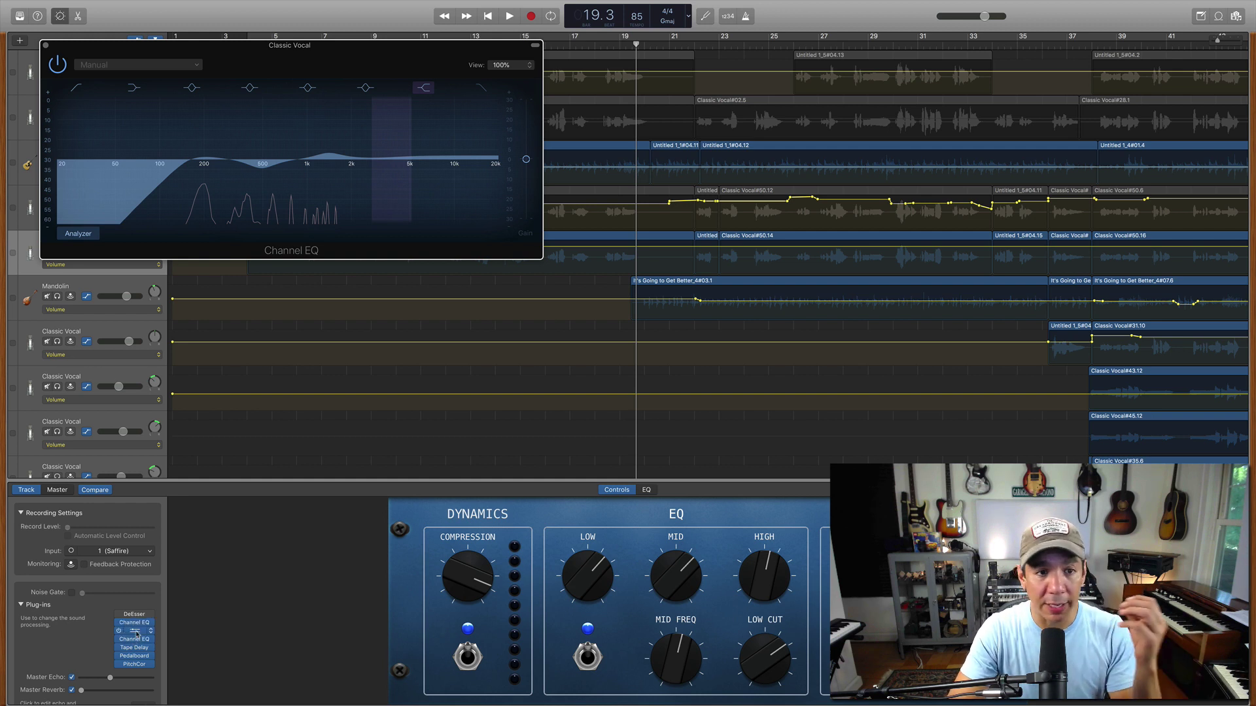
left_click(135, 631)
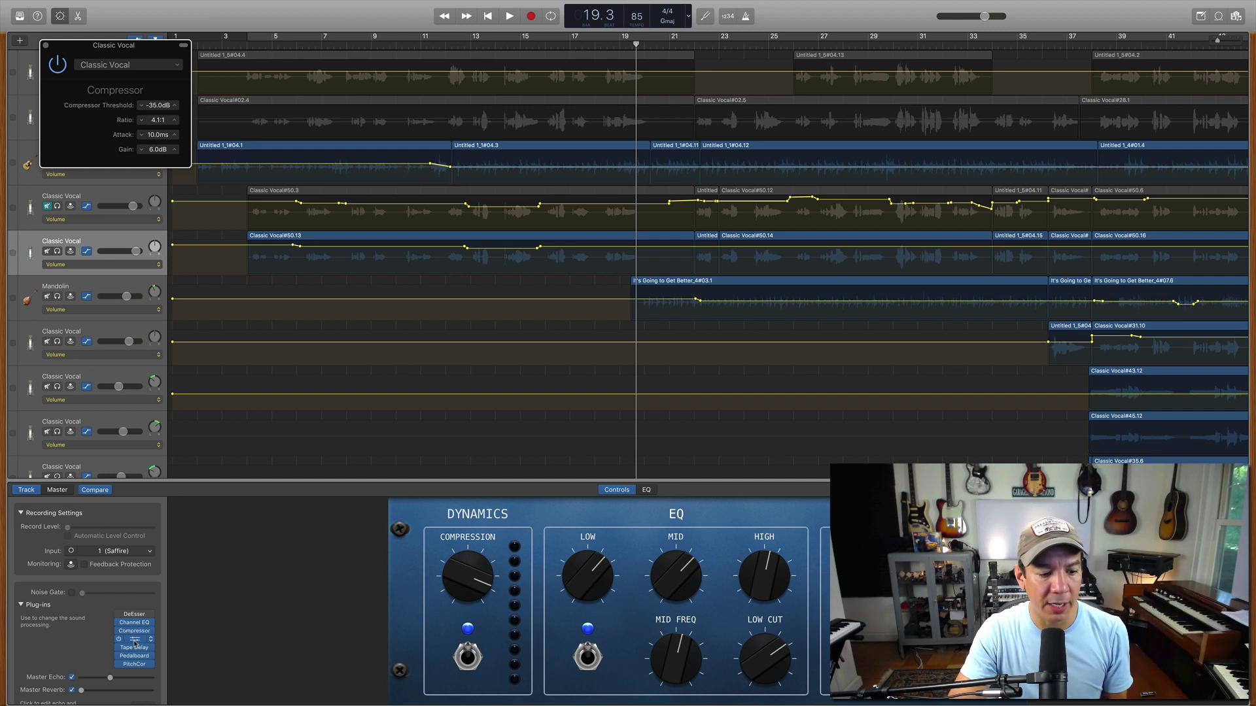
left_click(135, 641)
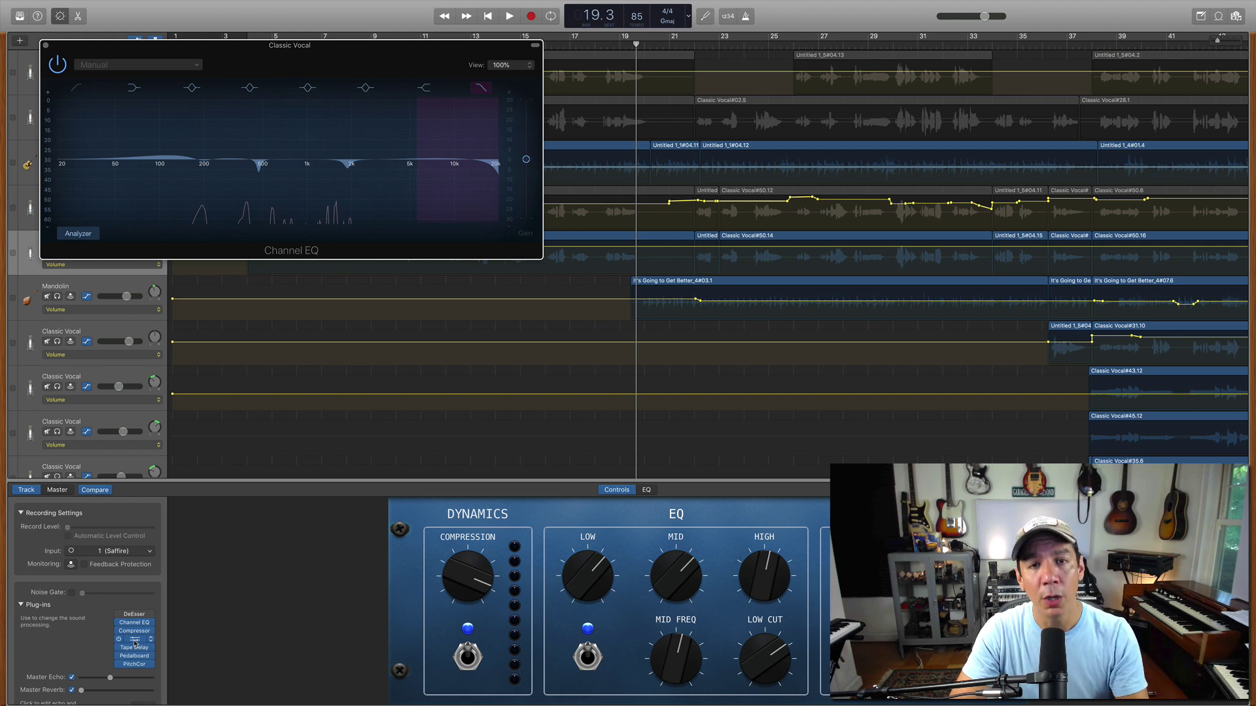